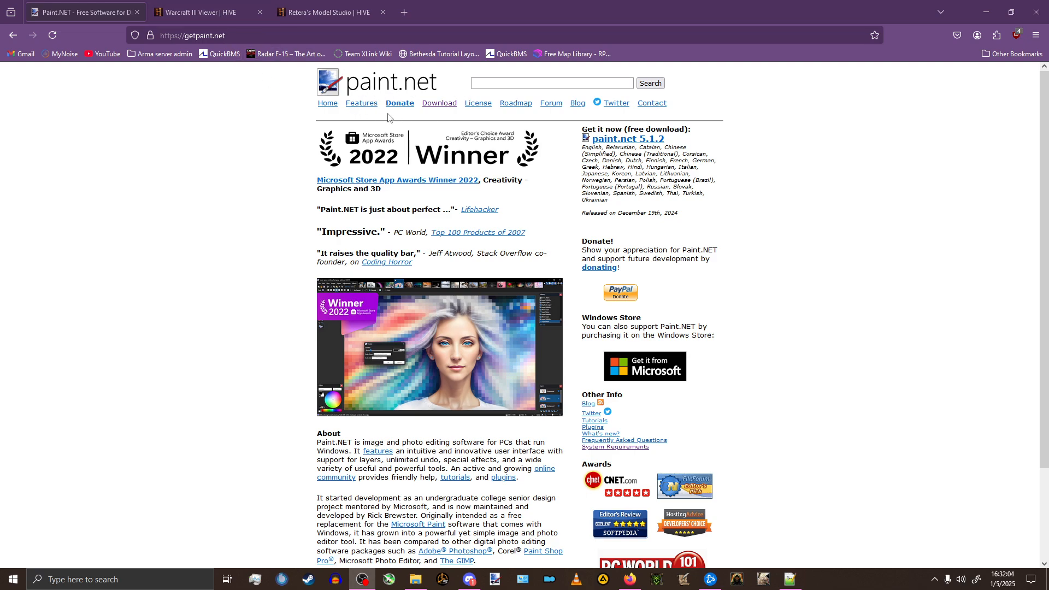
Look over the Hive Workshop pages for Warcraft III Viewer and Retera's Model Studio.
left_click(206, 4)
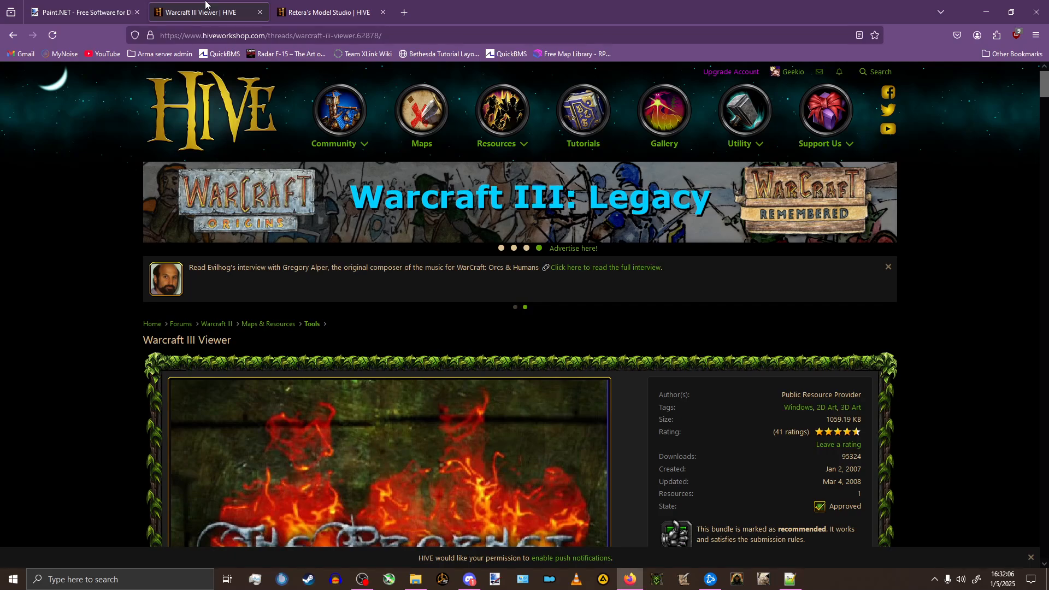
scroll(156, 293, "down", 4)
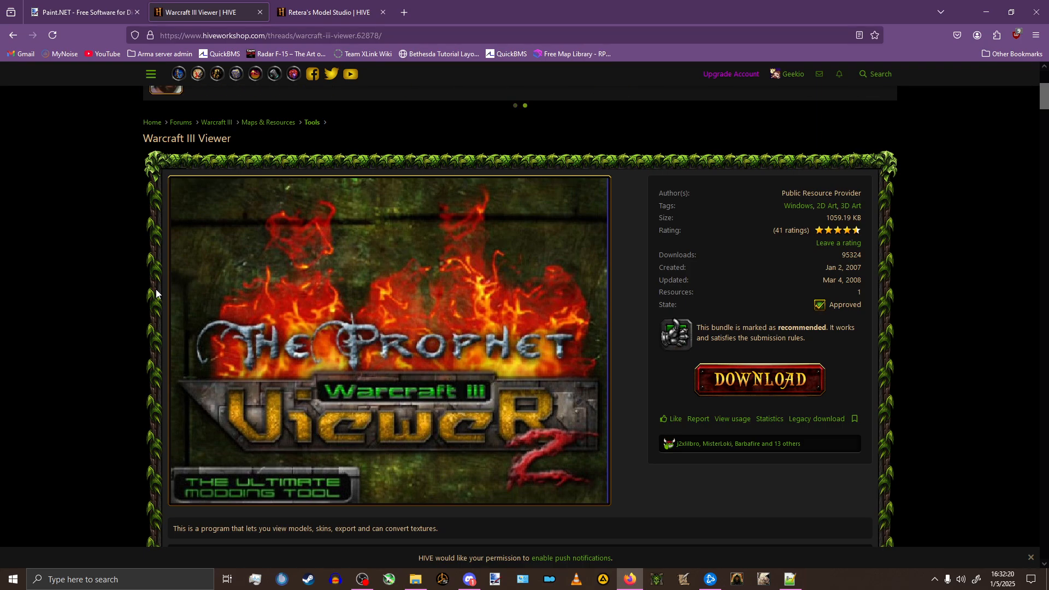
left_click(326, 13)
scroll(116, 260, "down", 4)
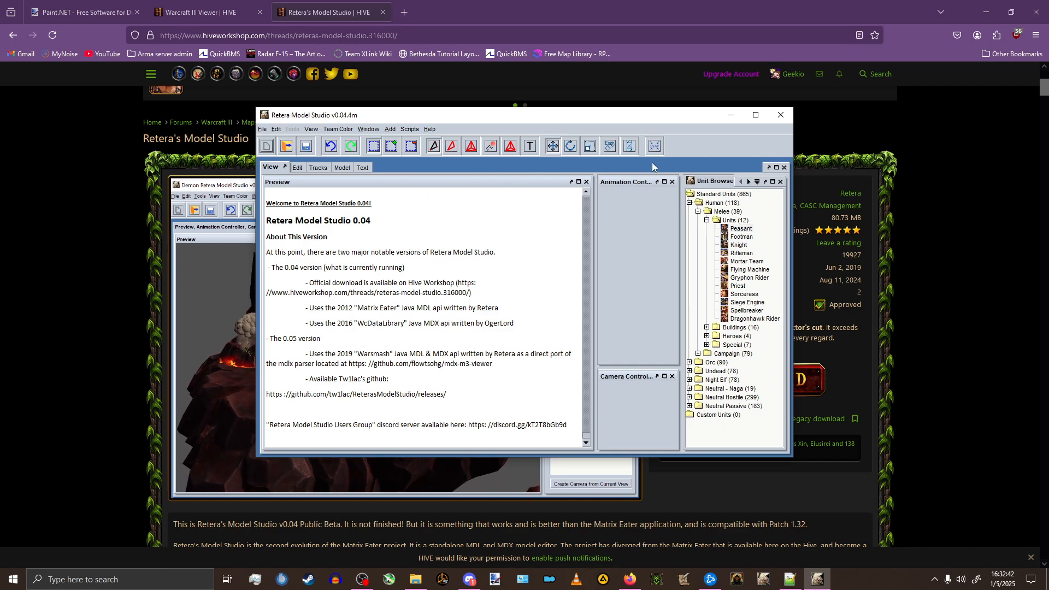
Maximize Retera Model Studio and expand the units folder under war3.w3mod in the game data files.
left_click(756, 115)
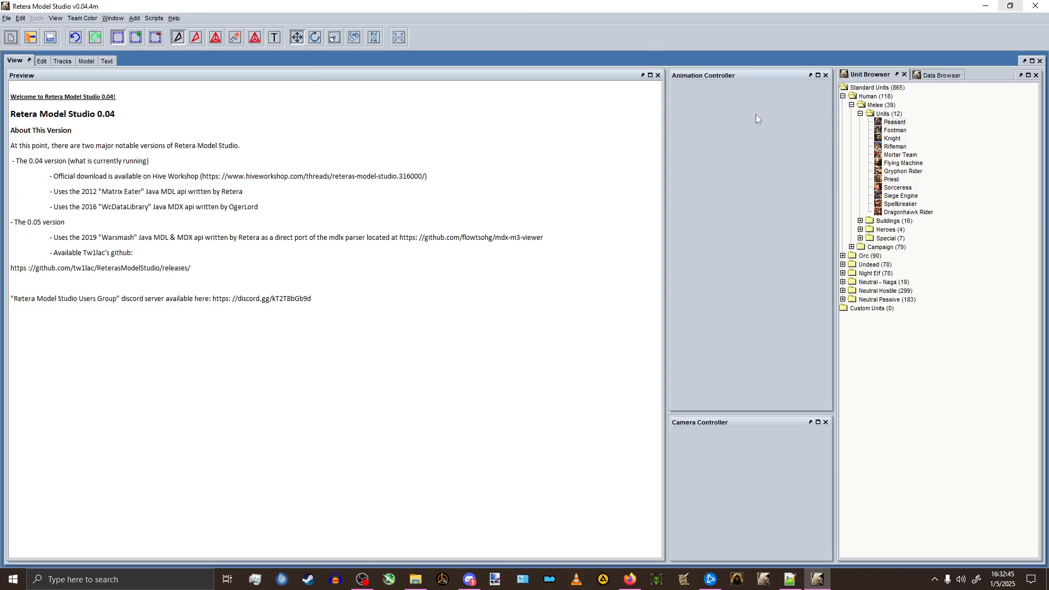
left_click(935, 76)
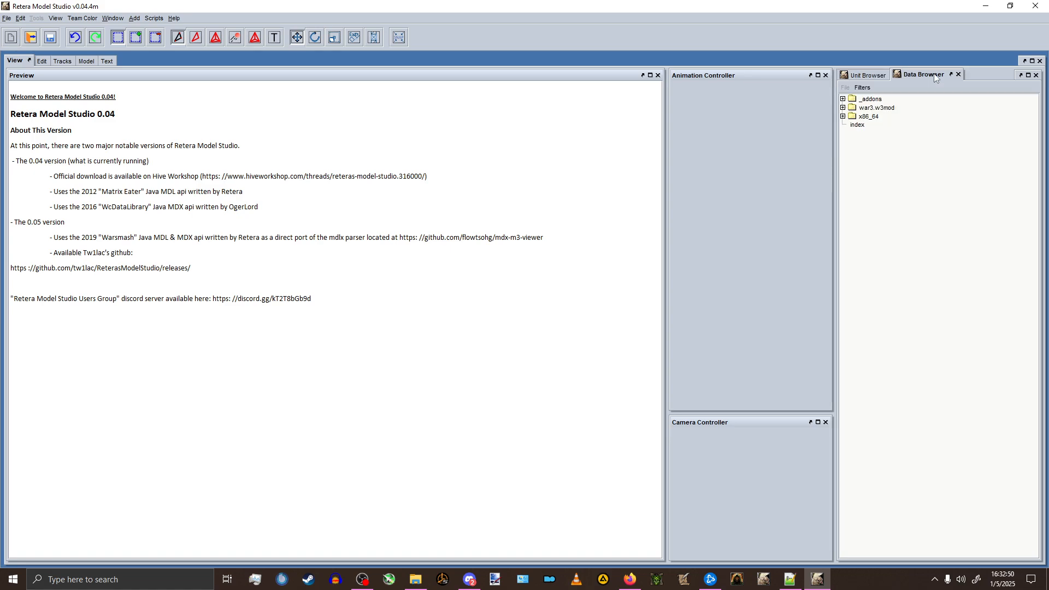
left_click(860, 109)
left_click(844, 108)
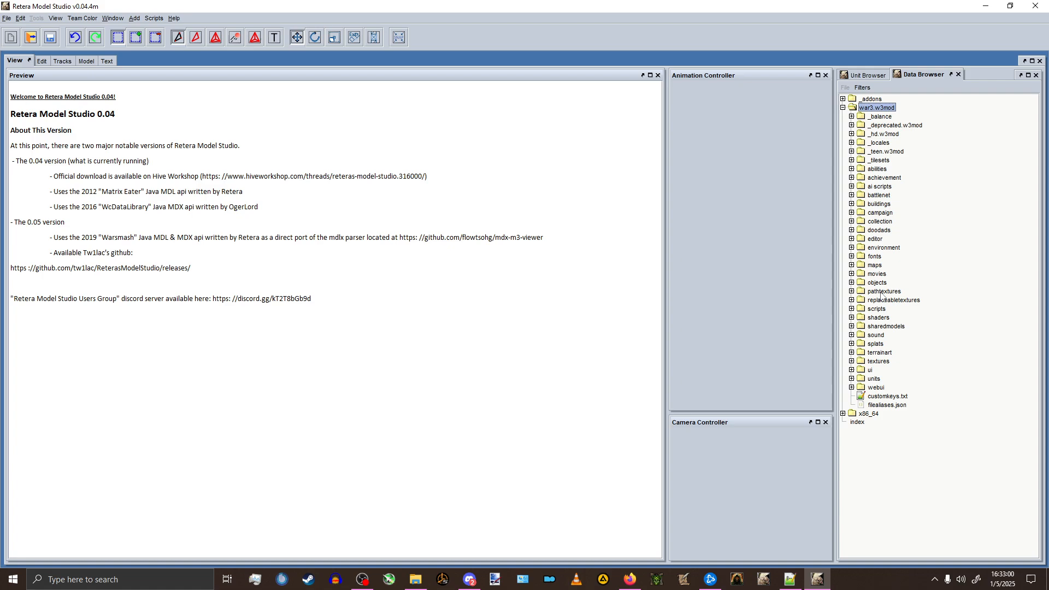
left_click(872, 378)
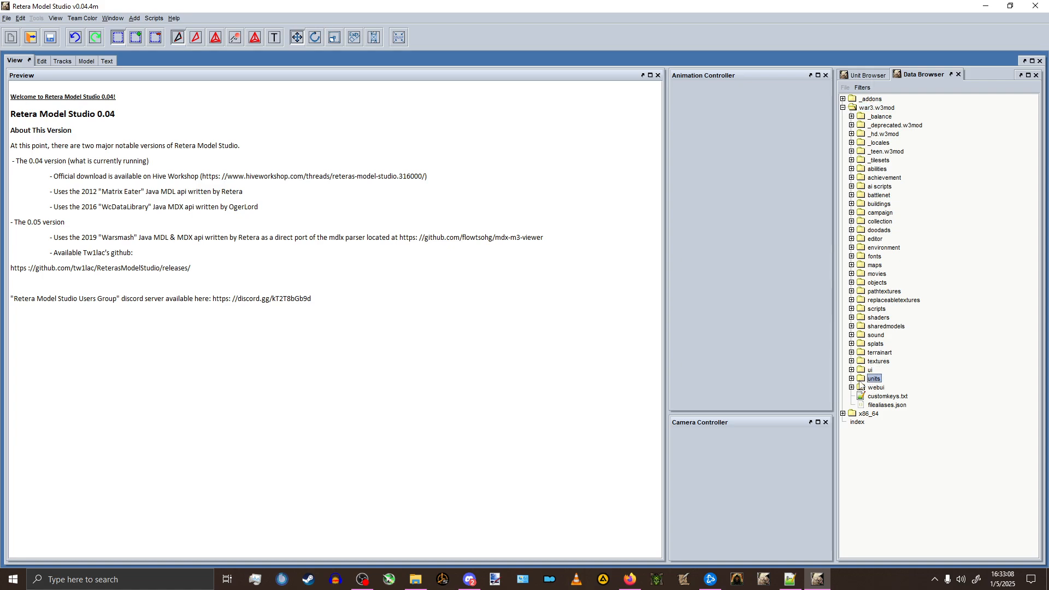
left_click(852, 379)
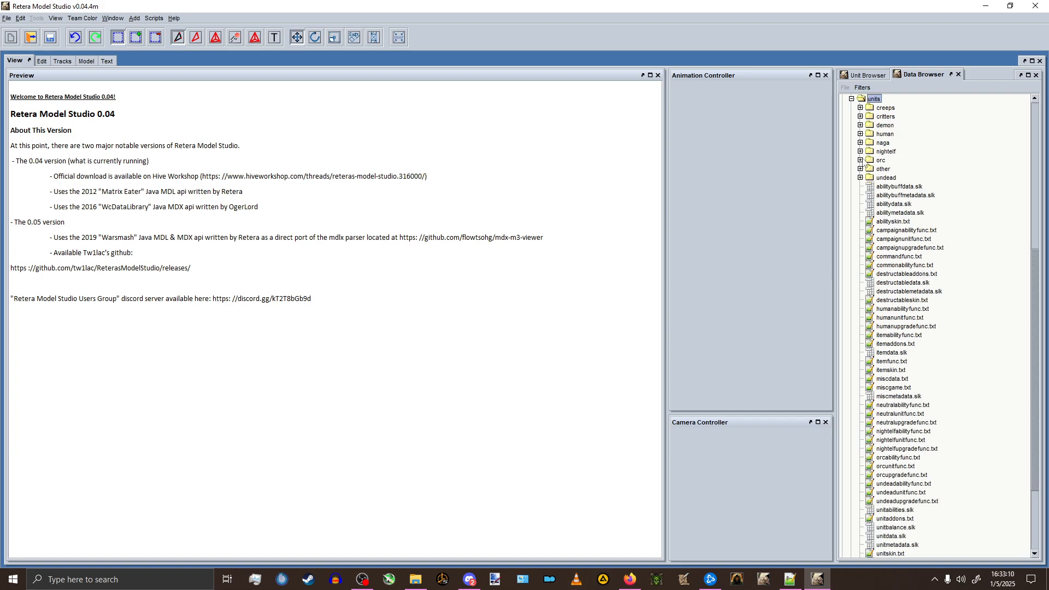
Open the grunt.mdx model from the orc/grunt folder in the preview.
left_click(879, 161)
left_click(861, 160)
left_click(889, 195)
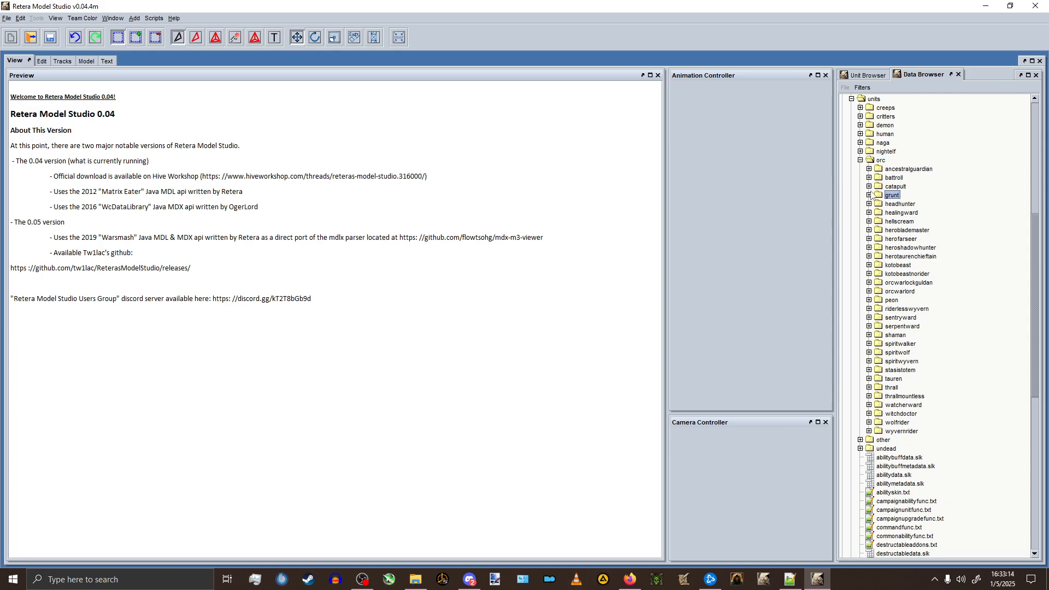
left_click(870, 195)
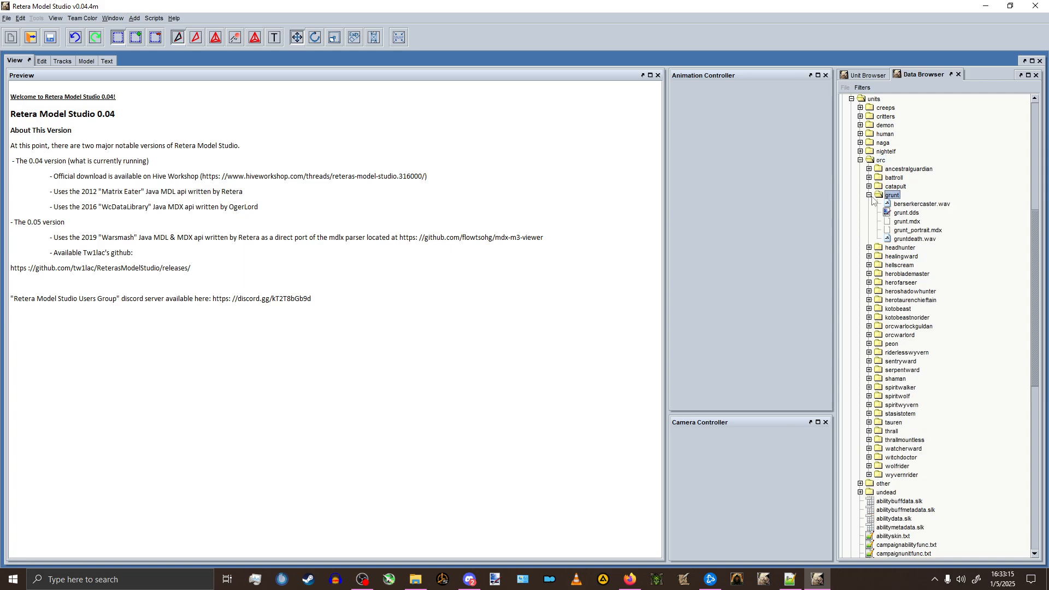
left_click(909, 221)
double_click(917, 223)
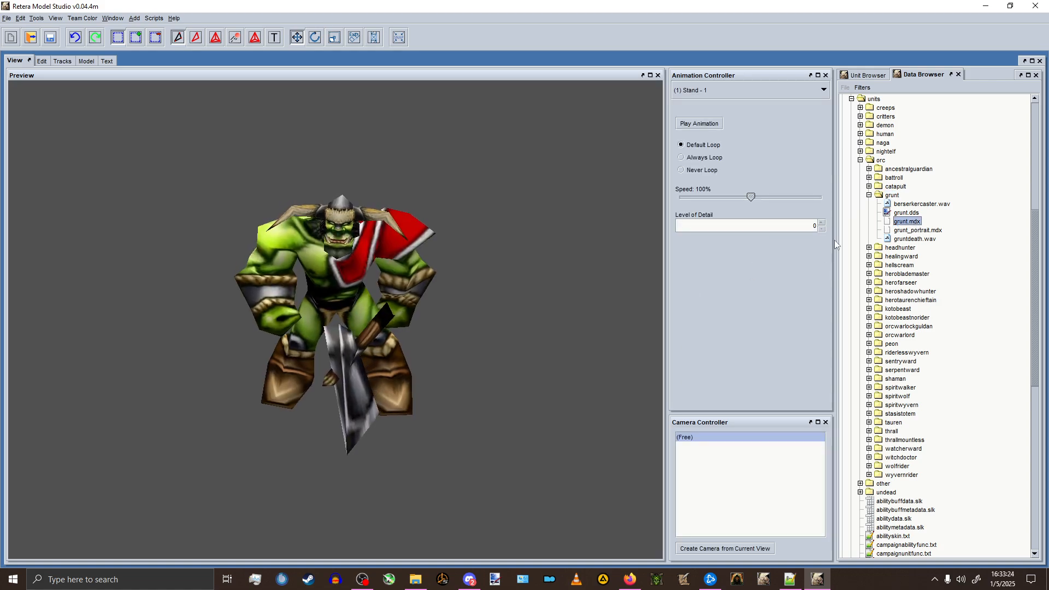
middle_click_drag(381, 297, 359, 277)
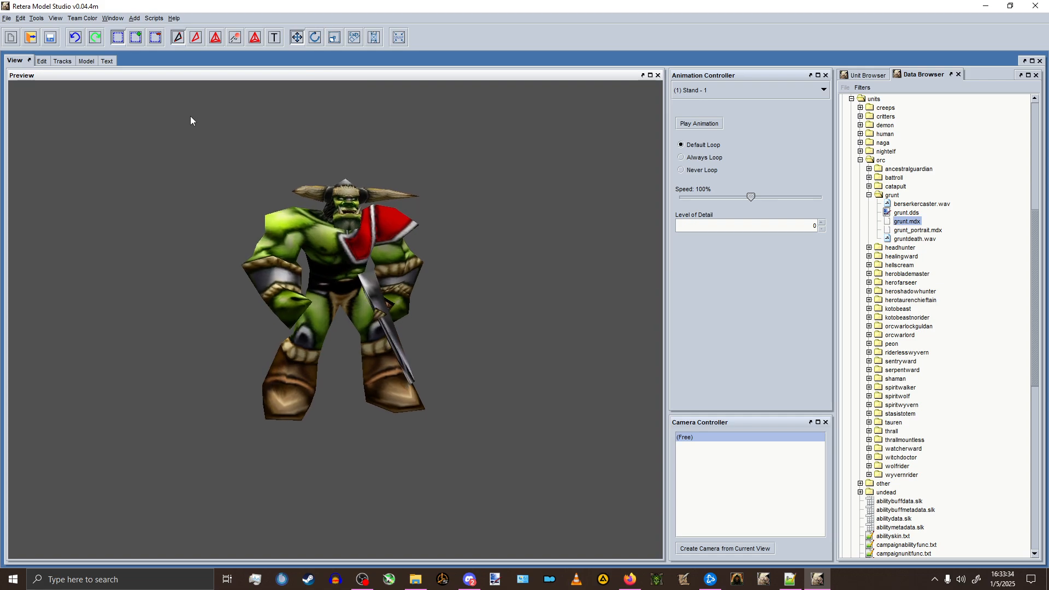
Examine the grunt model's textures Grunt.blp, Shockwave_Ice1.blp and gutz.blp in the texture editor, and close it.
left_click(35, 19)
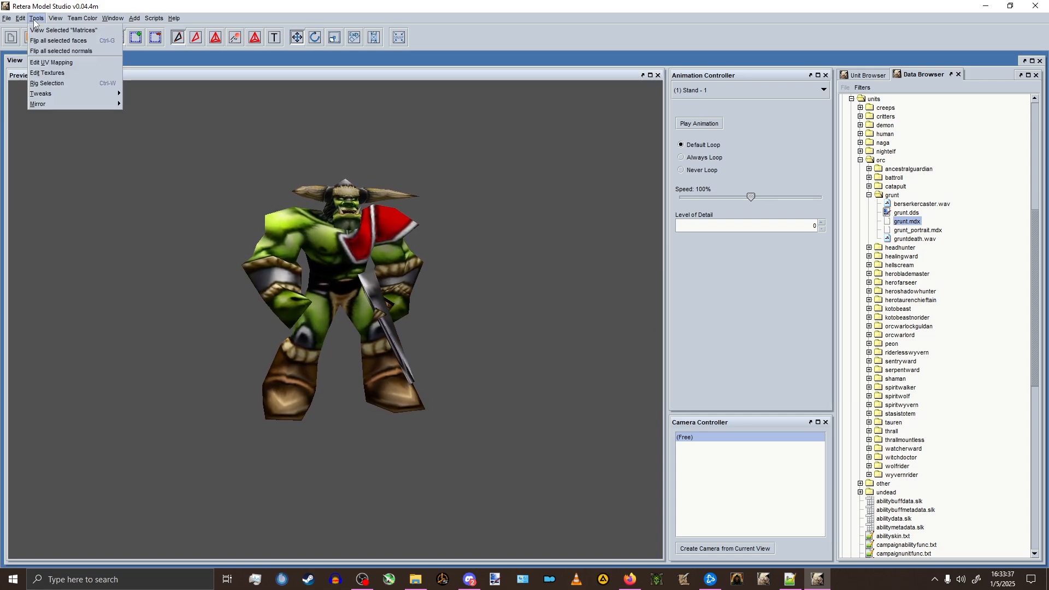
left_click(47, 73)
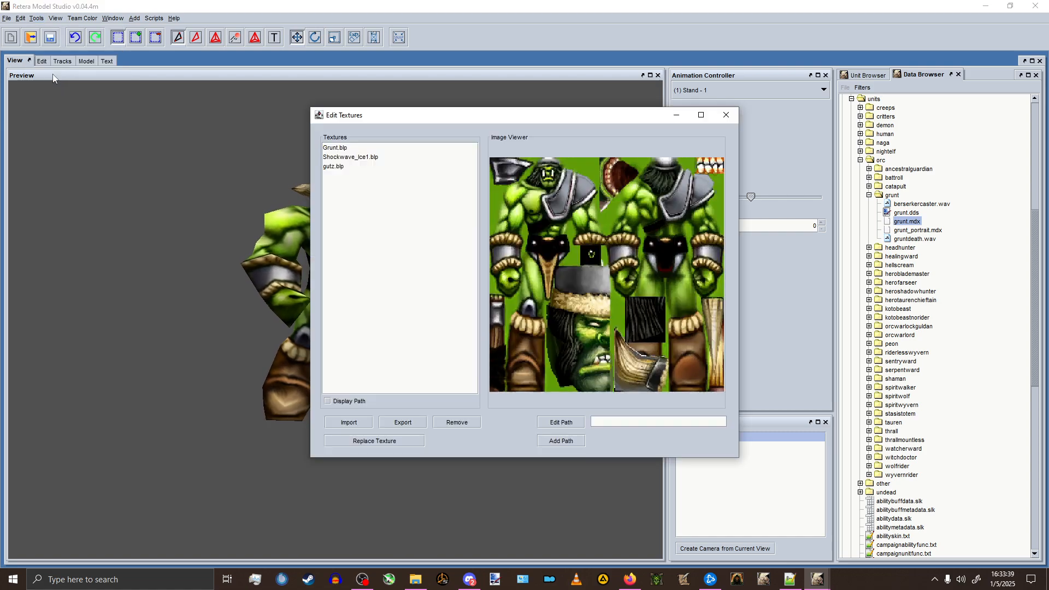
left_click(344, 148)
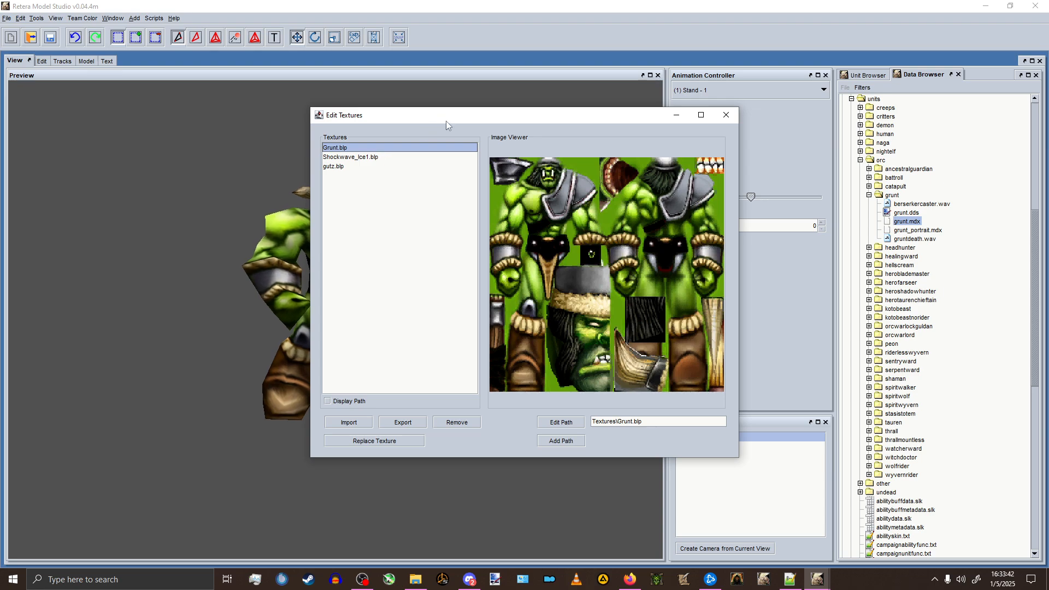
left_click_drag(446, 121, 527, 123)
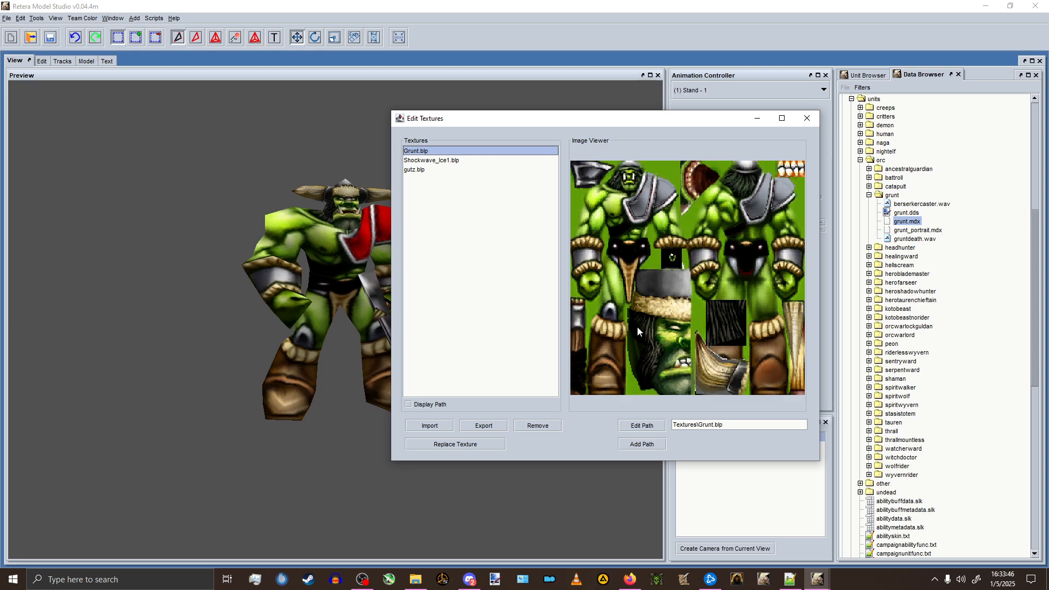
left_click(466, 161)
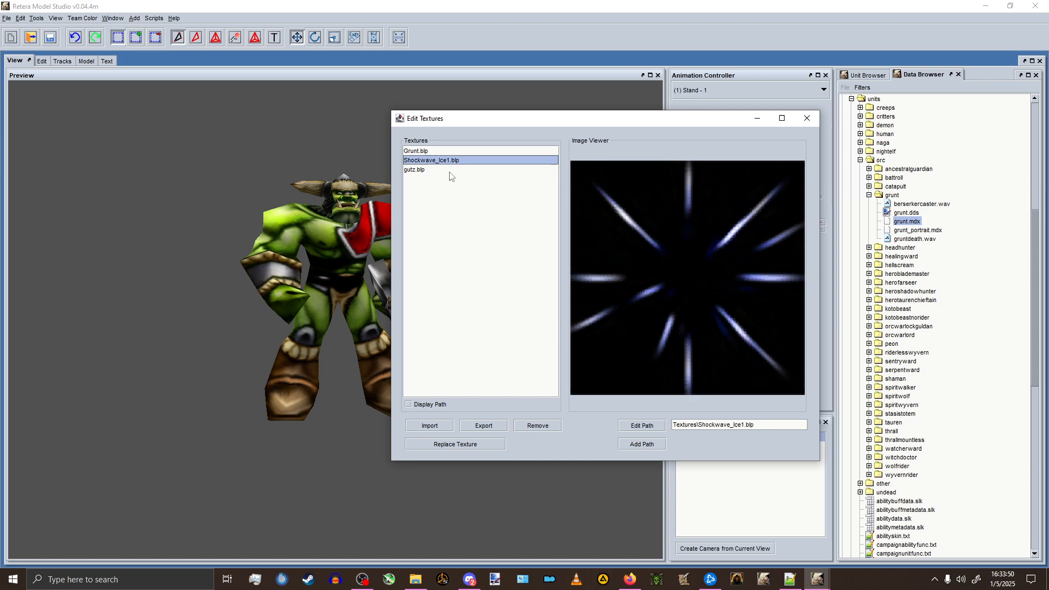
left_click(457, 170)
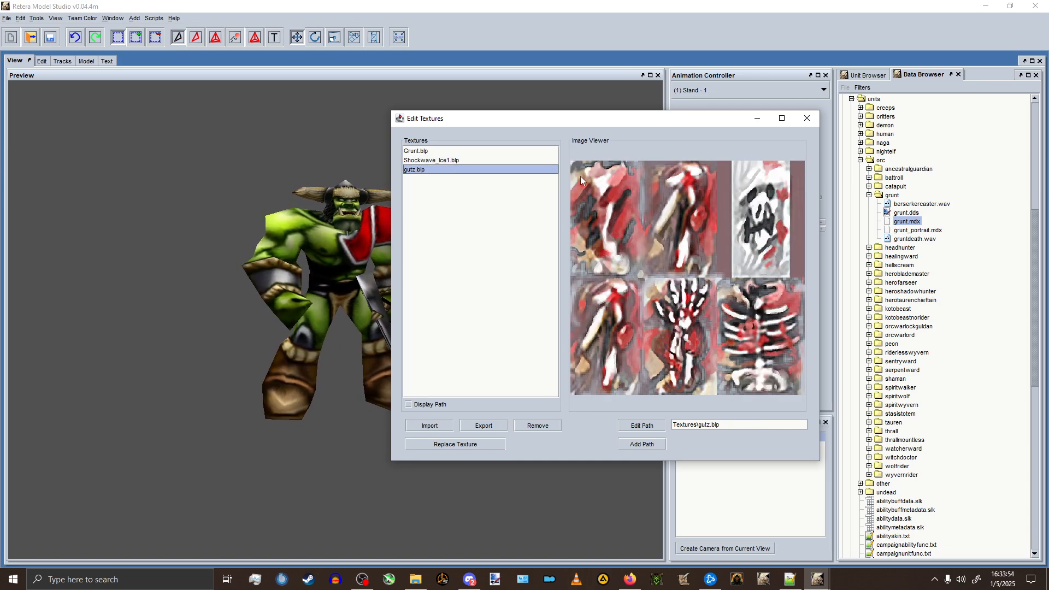
left_click(465, 153)
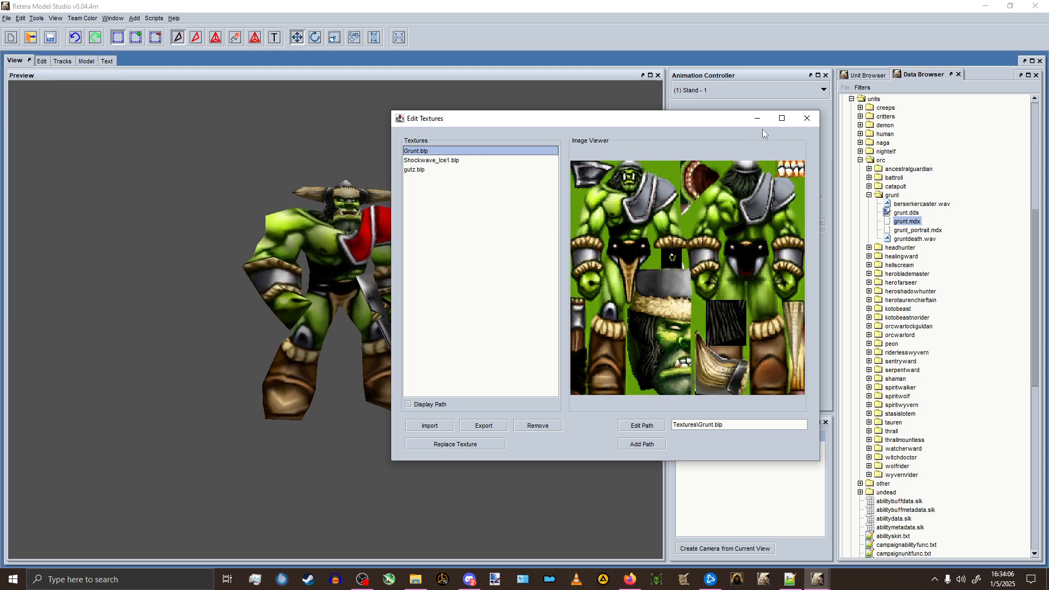
left_click(807, 118)
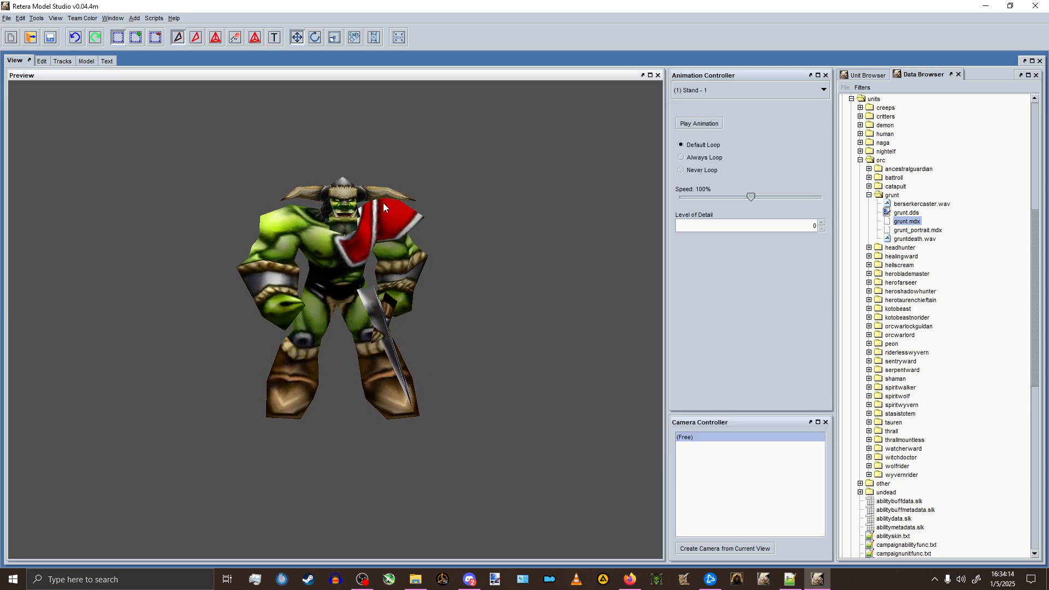
Start saving the grunt model as a new file and browse to the WORK folder inside C:\Games\WC3 Modding Resources.
left_click(6, 18)
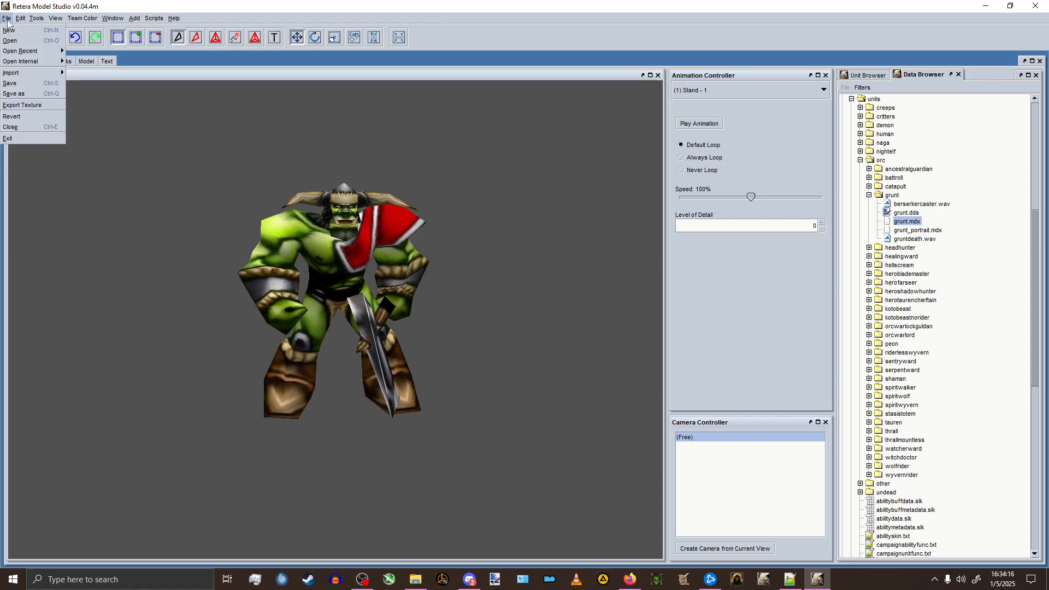
left_click(14, 94)
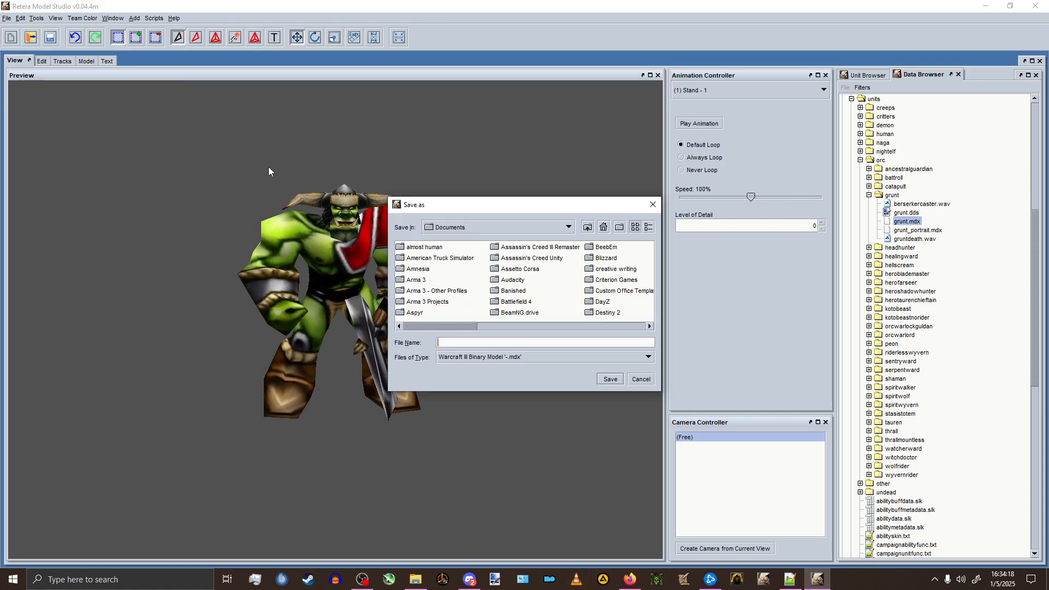
left_click(569, 228)
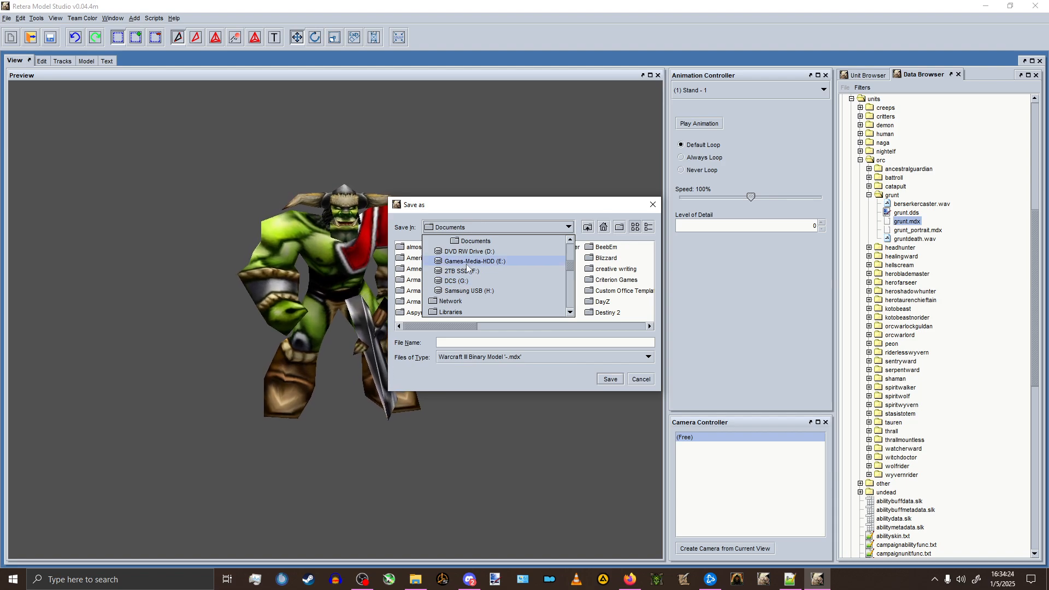
scroll(472, 278, "up", 1)
scroll(471, 277, "down", 1)
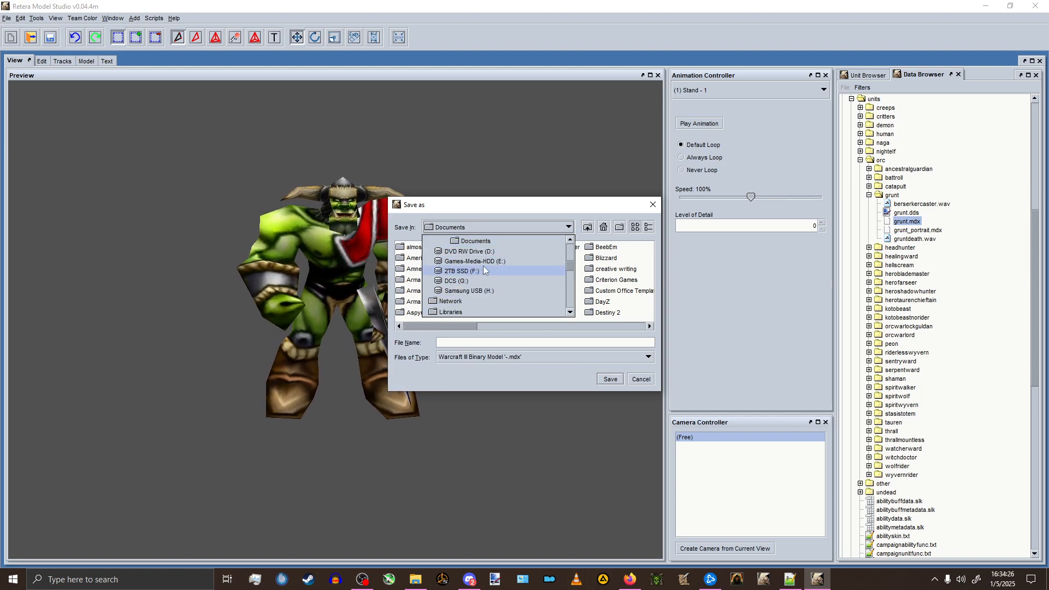
scroll(483, 267, "up", 1)
left_click(473, 247)
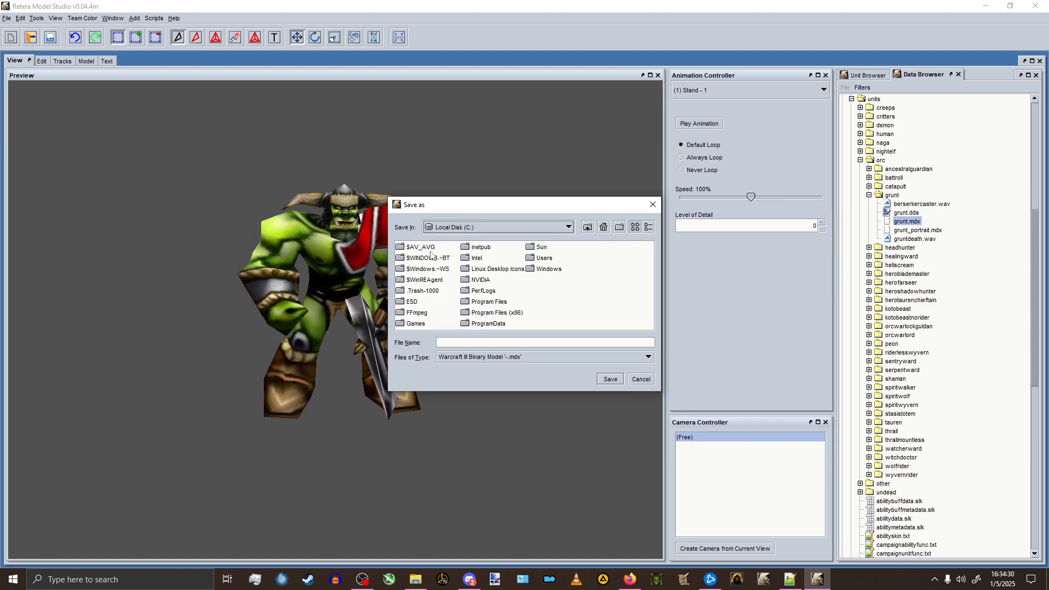
double_click(419, 323)
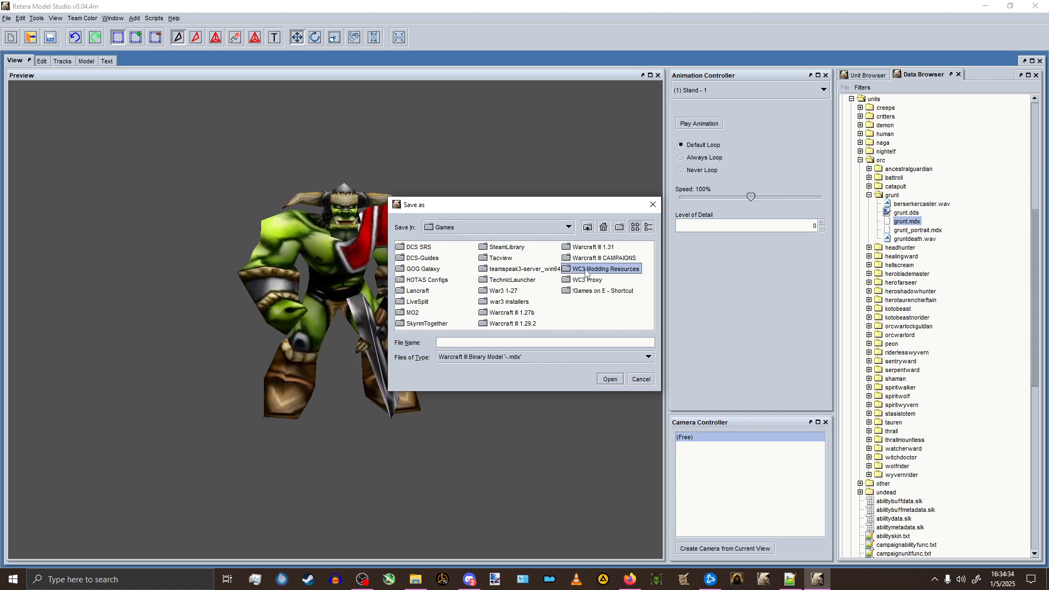
double_click(590, 268)
double_click(415, 313)
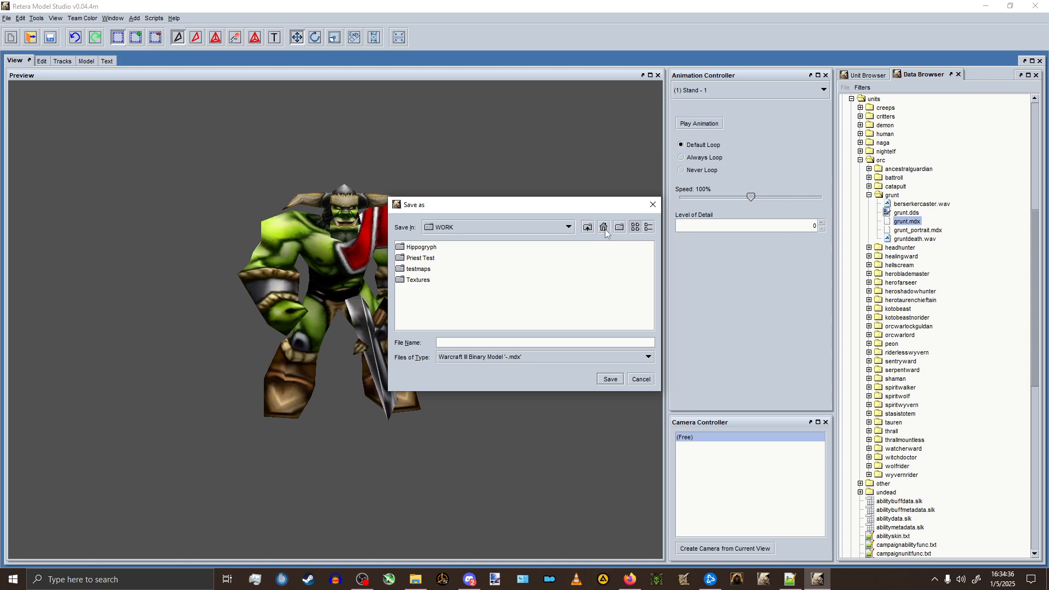
Create a new folder named Grunt Example in the WORK folder and open it as the save location.
left_click(619, 226)
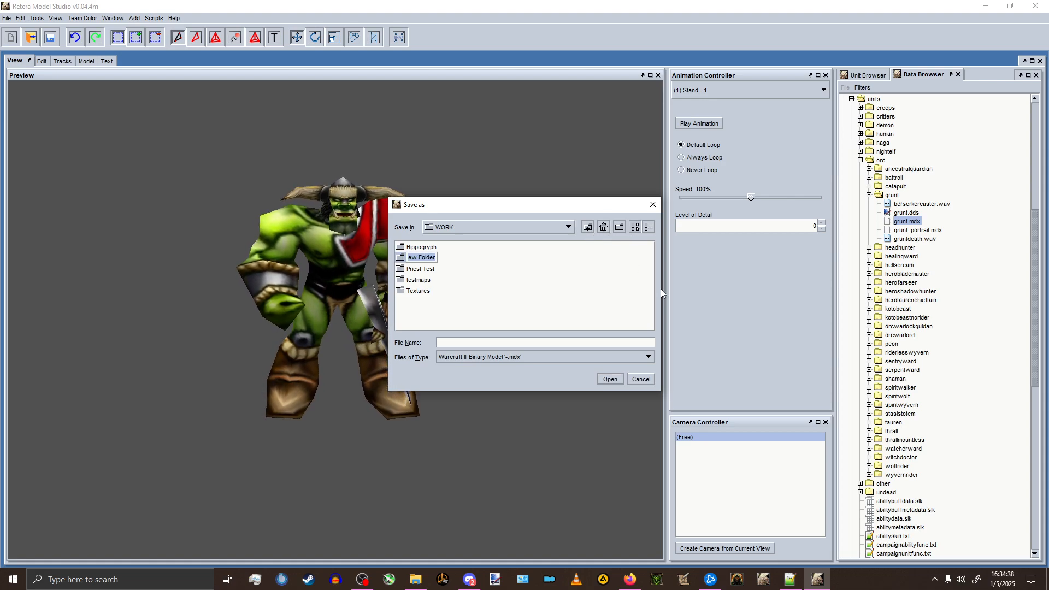
type("Grunt Example")
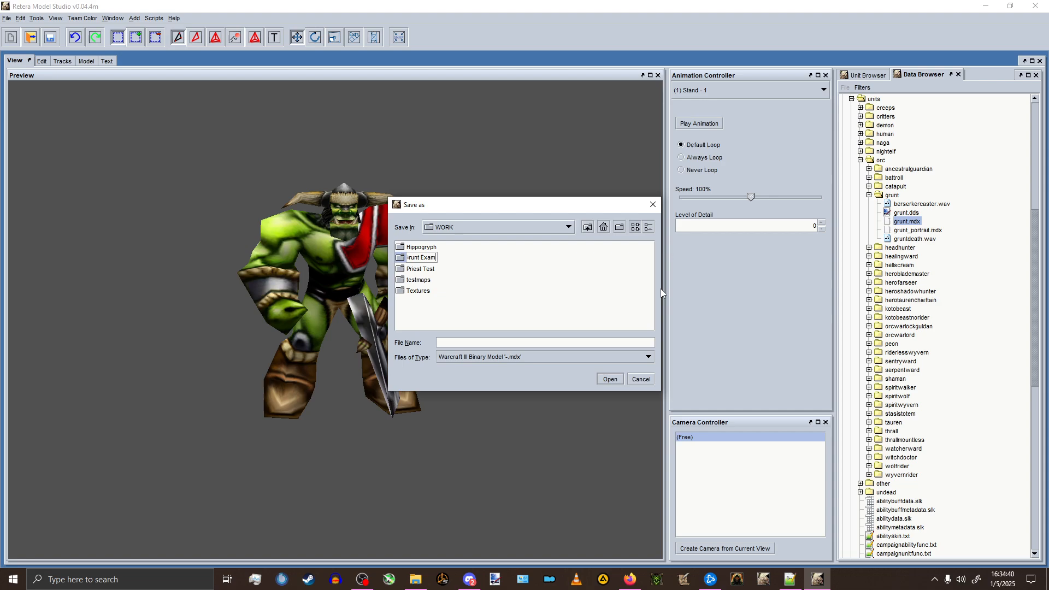
key("Return")
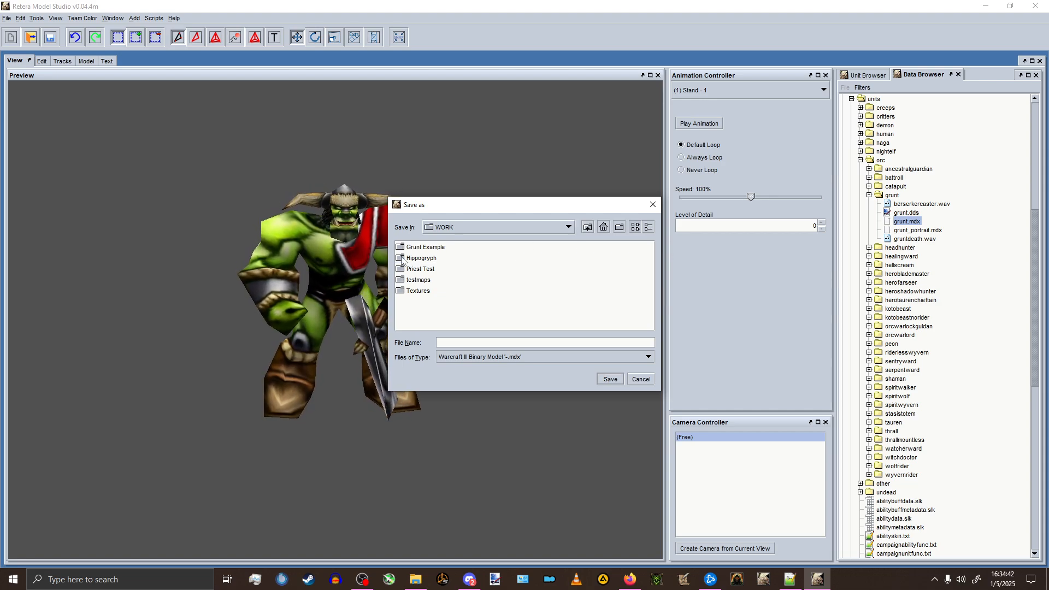
double_click(419, 247)
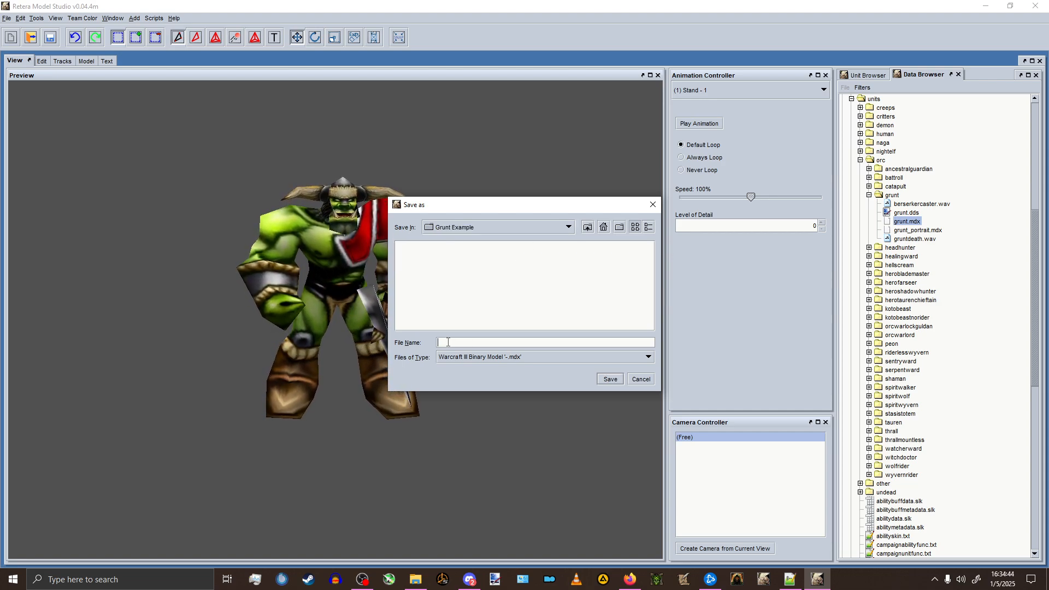
Save the grunt model as Grunt_Custom.mdx in the Warcraft III Binary Model format.
left_click(466, 357)
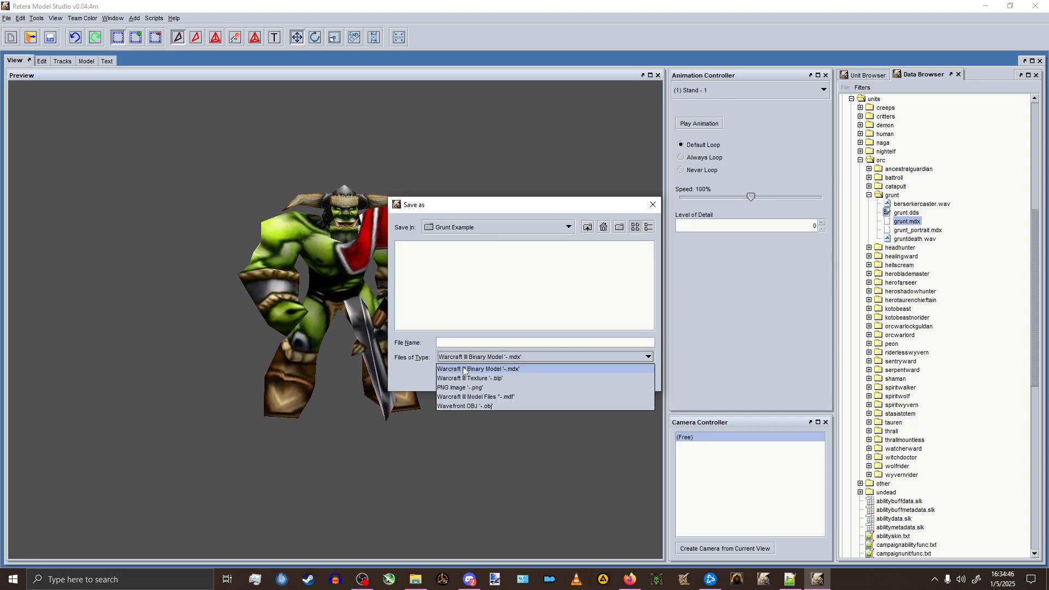
left_click(493, 370)
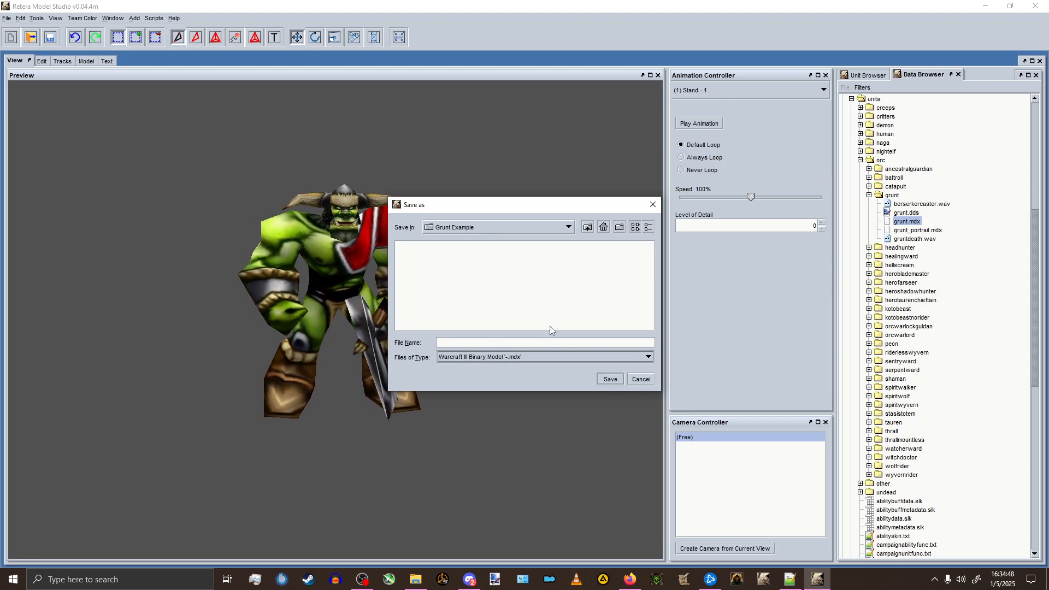
left_click(471, 344)
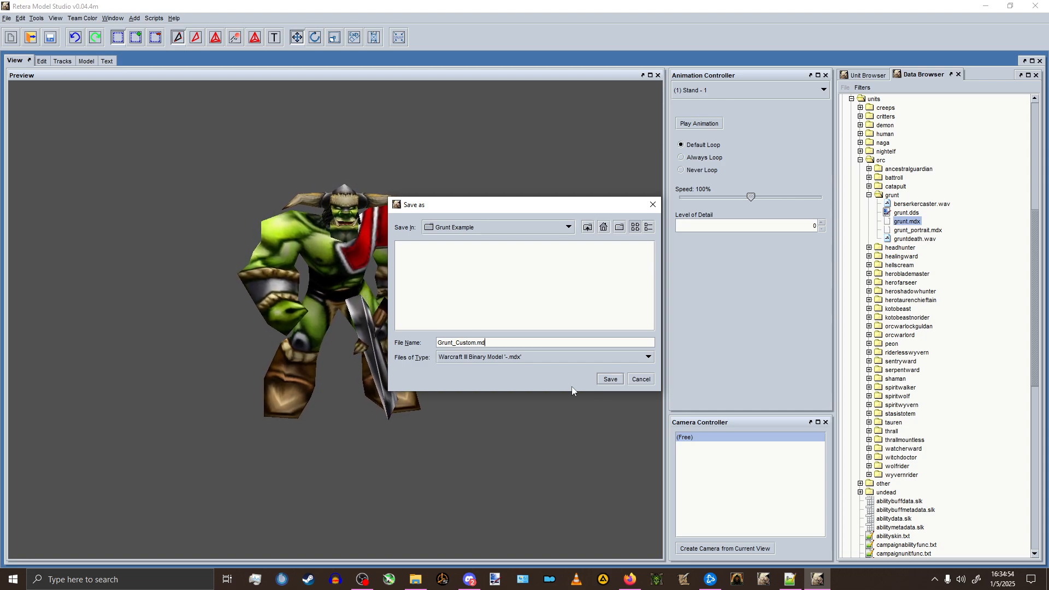
left_click_drag(490, 342, 475, 343)
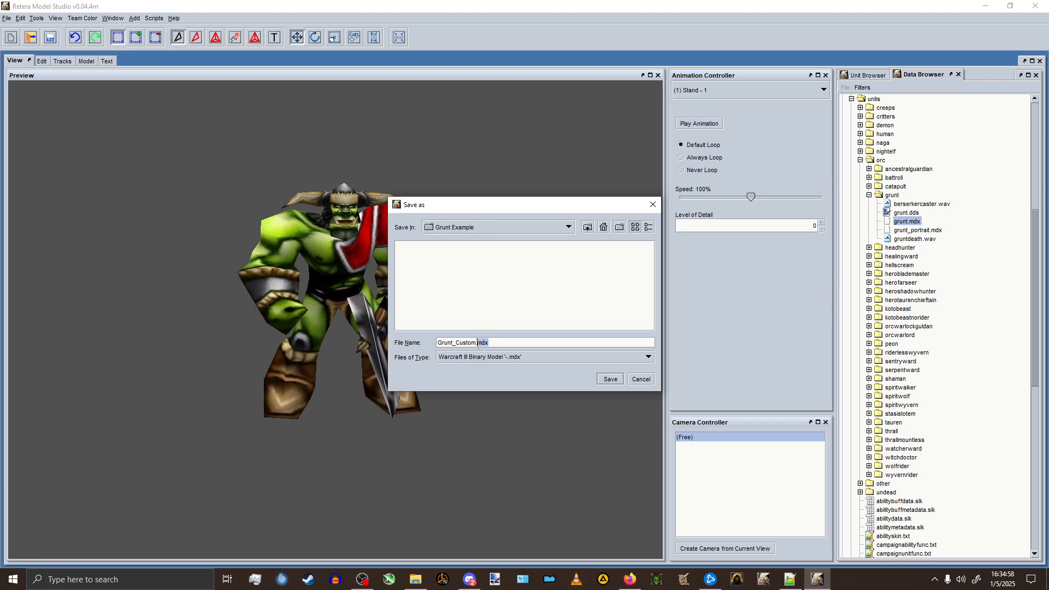
left_click(497, 342)
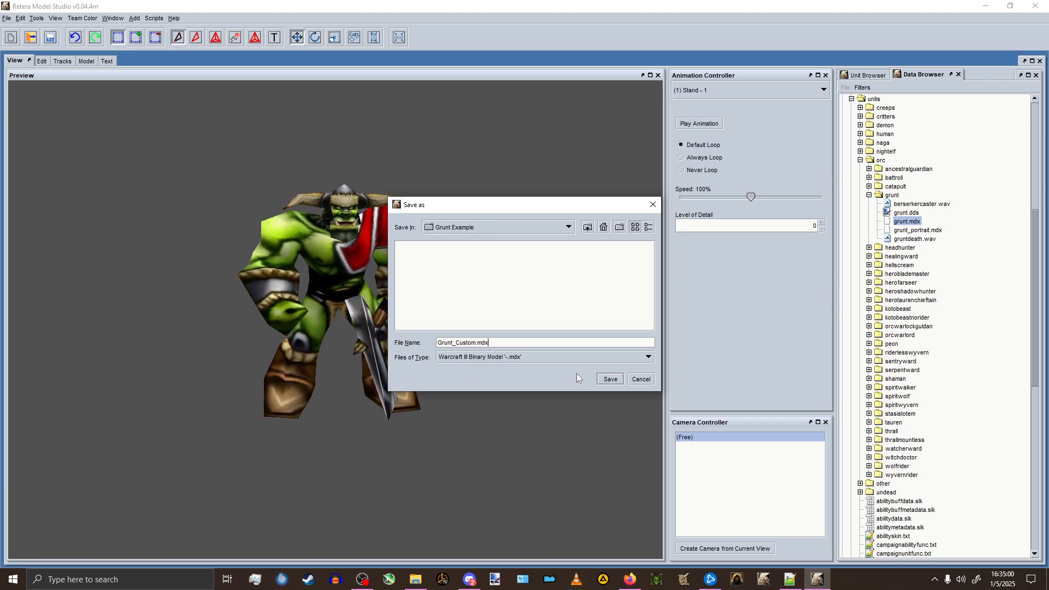
left_click(609, 381)
Open grunt_portrait.mdx from the orc/grunt folder and save it as Grunt_Custom_portrait.mdx in the Grunt Example folder.
double_click(903, 230)
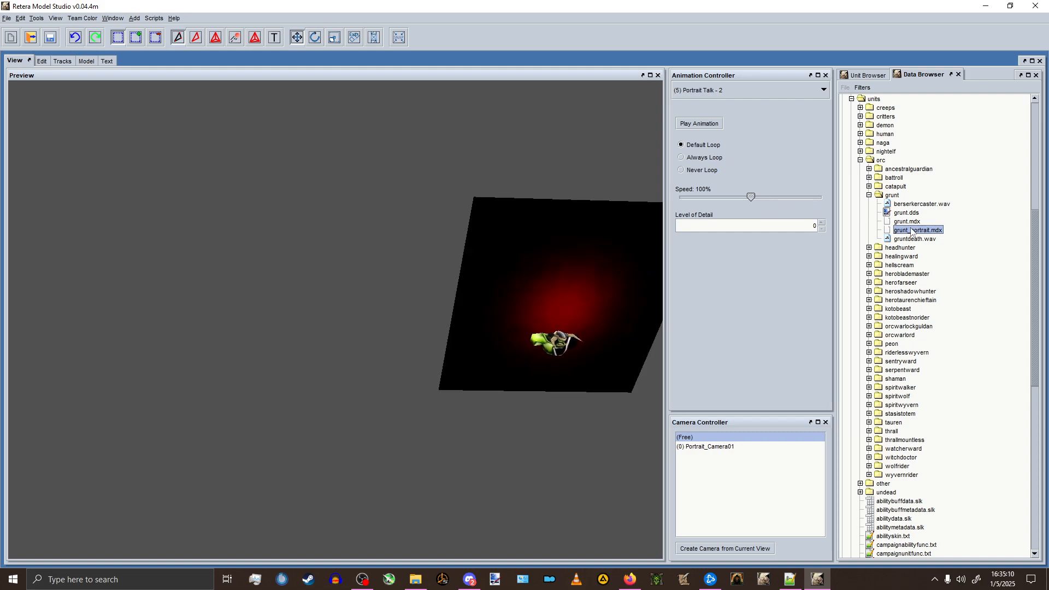
left_click(5, 18)
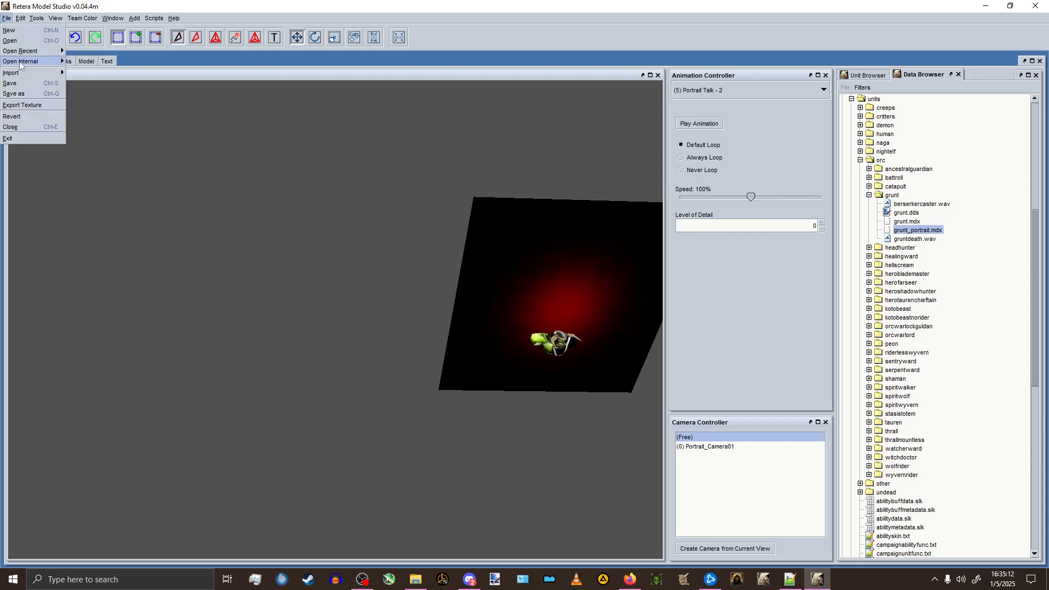
left_click(24, 94)
left_click(476, 343)
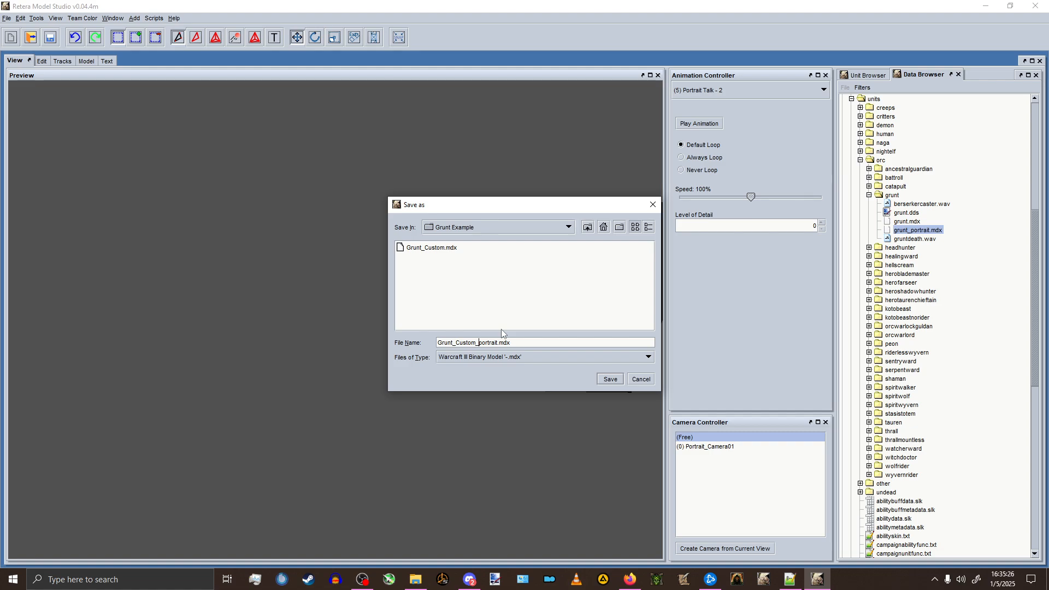
key("shift+Right")
key("shift+Right")
key("shift+Right")
key("shift+Right")
key("shift+Right")
key("shift+Right")
key("shift+Right")
key("shift+Right")
left_click(607, 381)
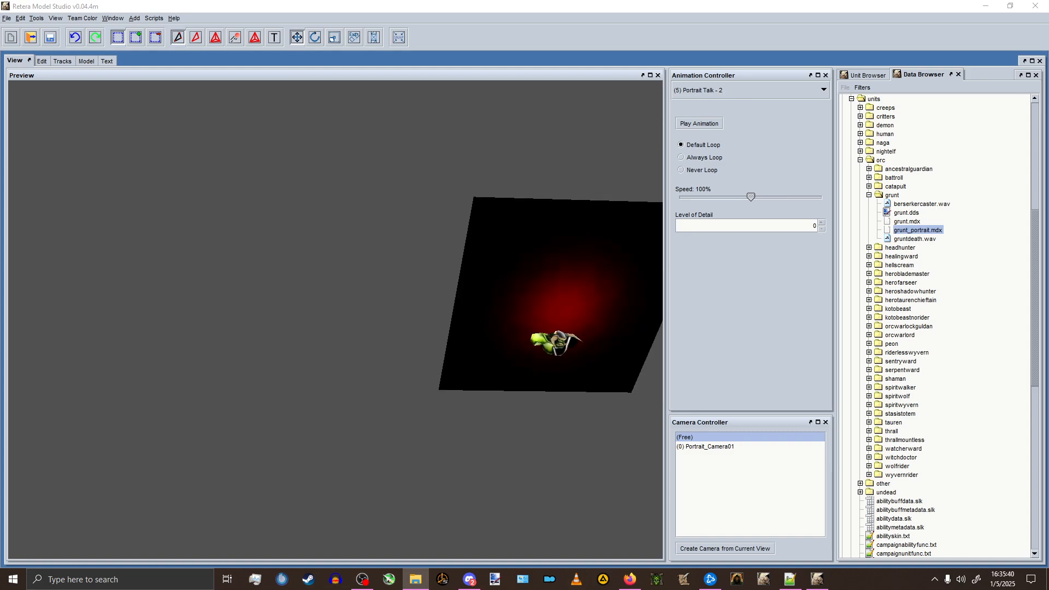
Switch to File Explorer and check the saved model files in the Grunt Example folder inside WORK.
left_click_drag(1048, 134, 482, 161)
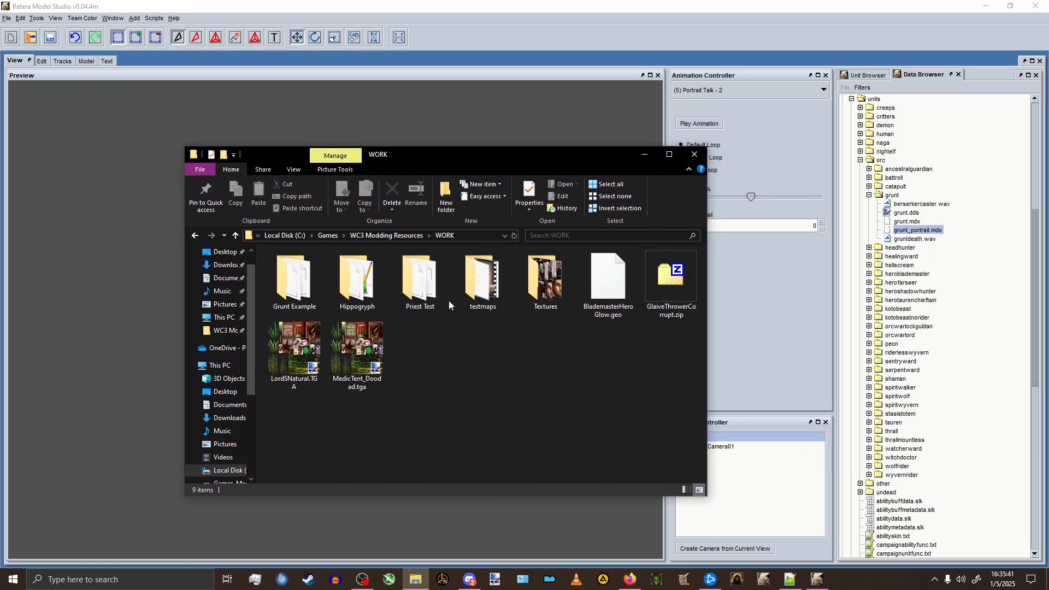
double_click(301, 293)
left_click_drag(317, 302, 397, 257)
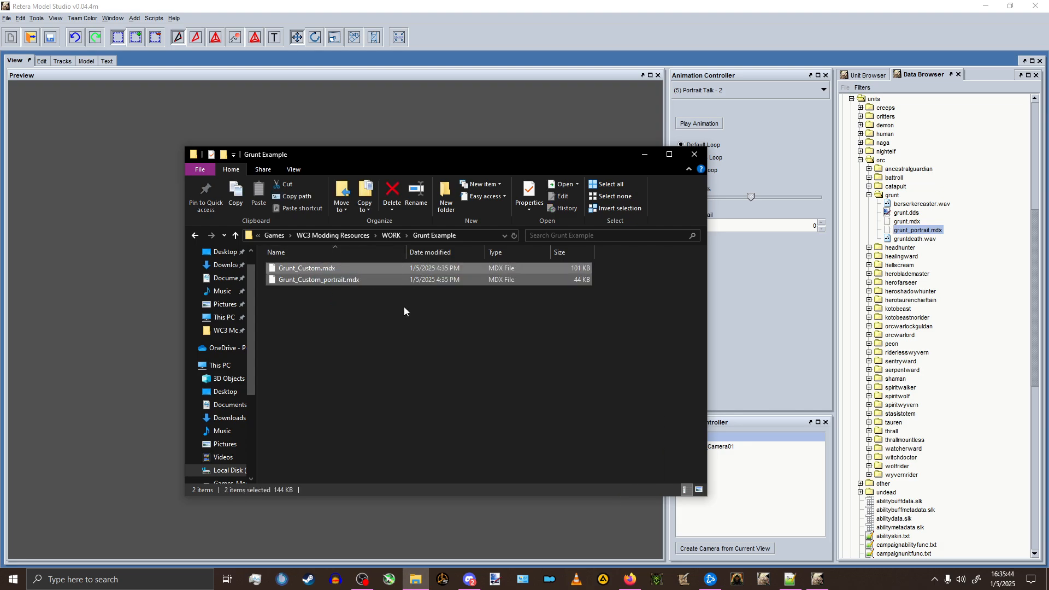
left_click(405, 307)
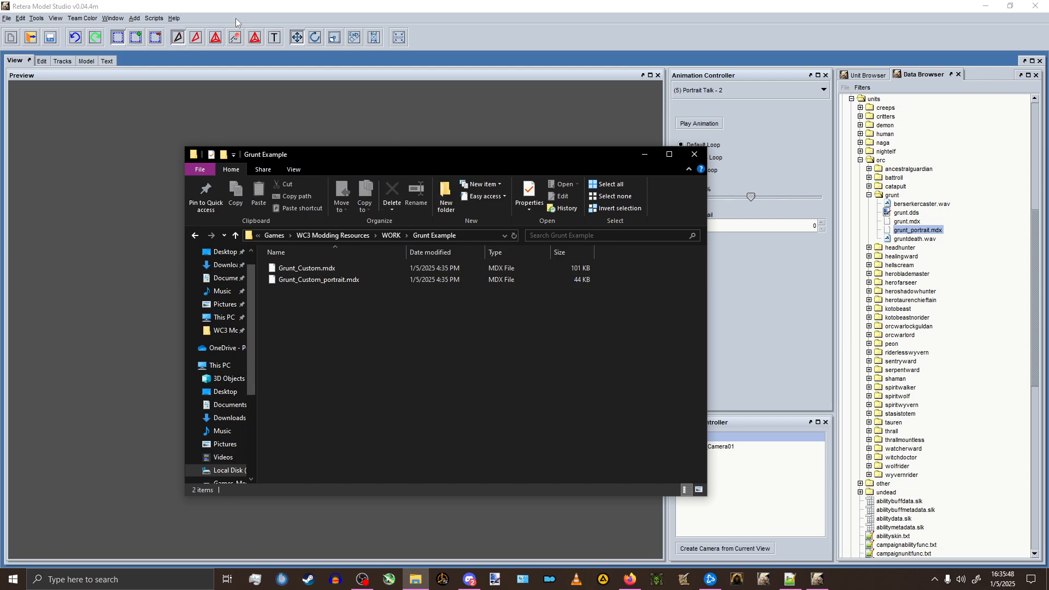
Return to Retera Model Studio and open Grunt_Custom.mdx from the Grunt Example folder.
left_click(7, 18)
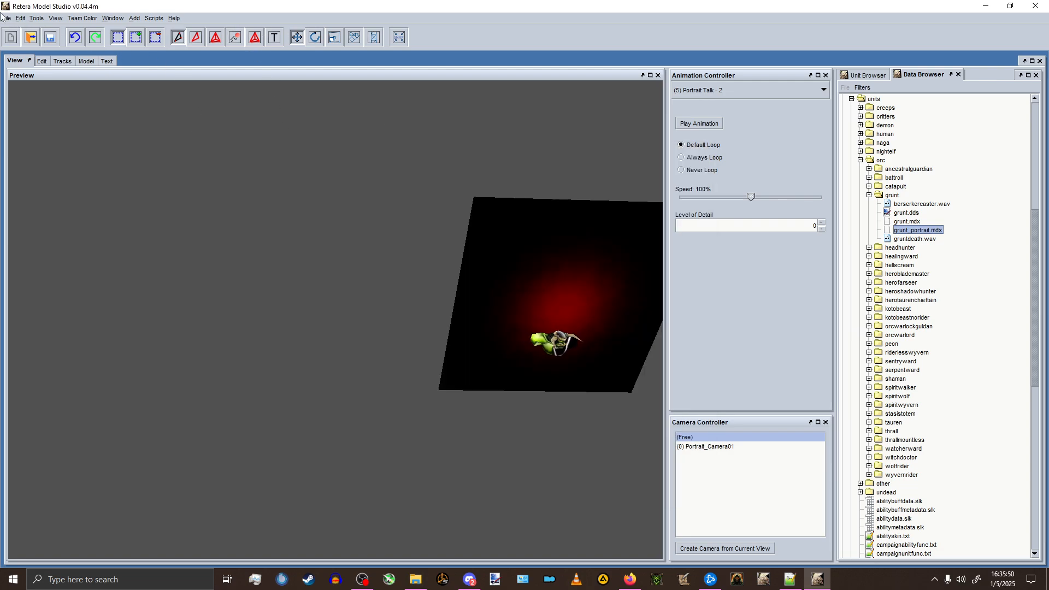
left_click(10, 40)
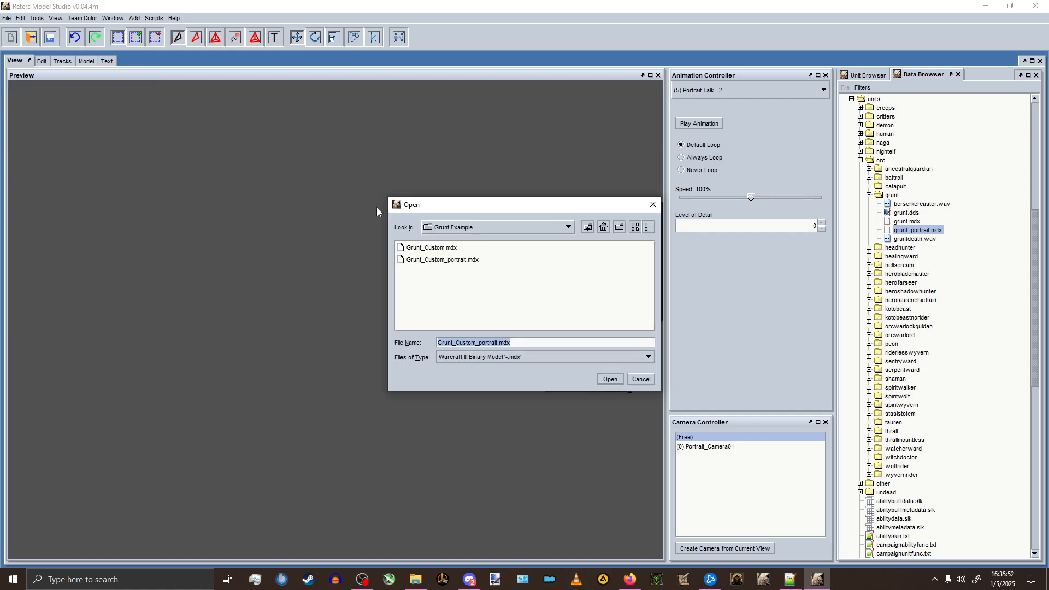
left_click(442, 249)
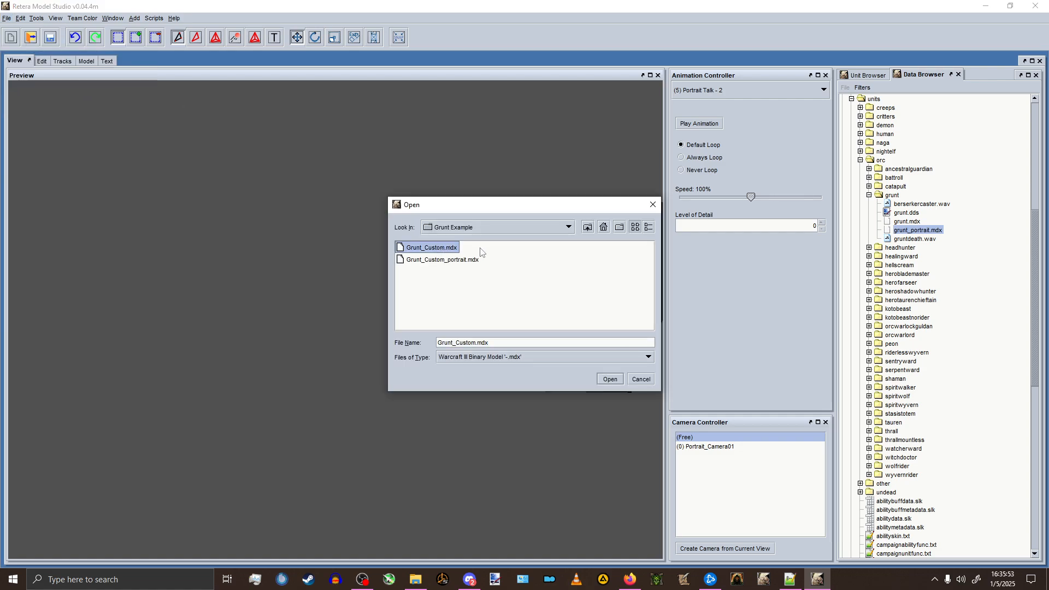
left_click(610, 380)
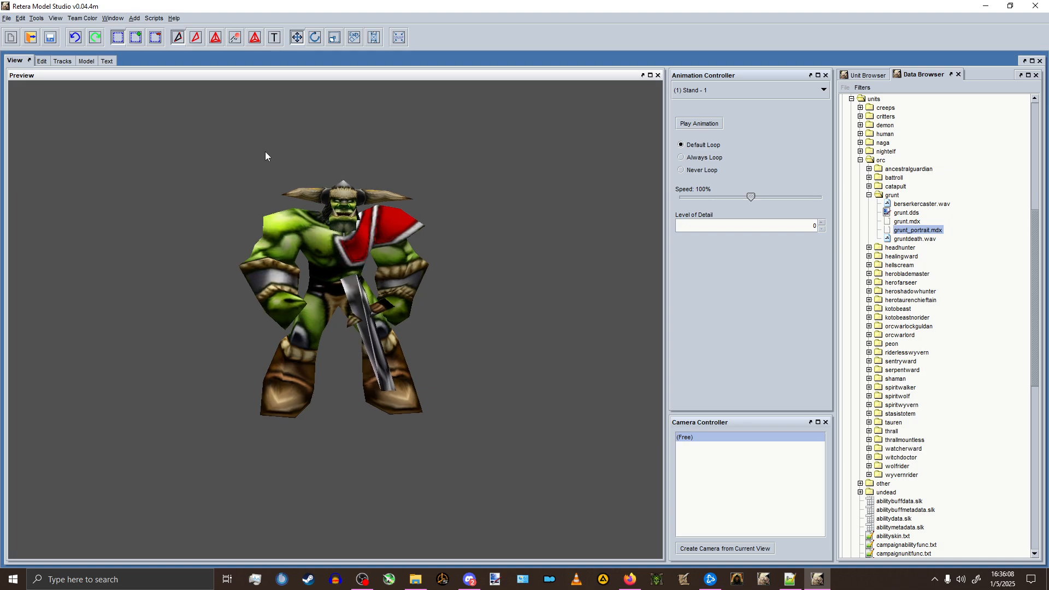
Open the custom grunt's textures for editing and start exporting Grunt.blp.
left_click(36, 18)
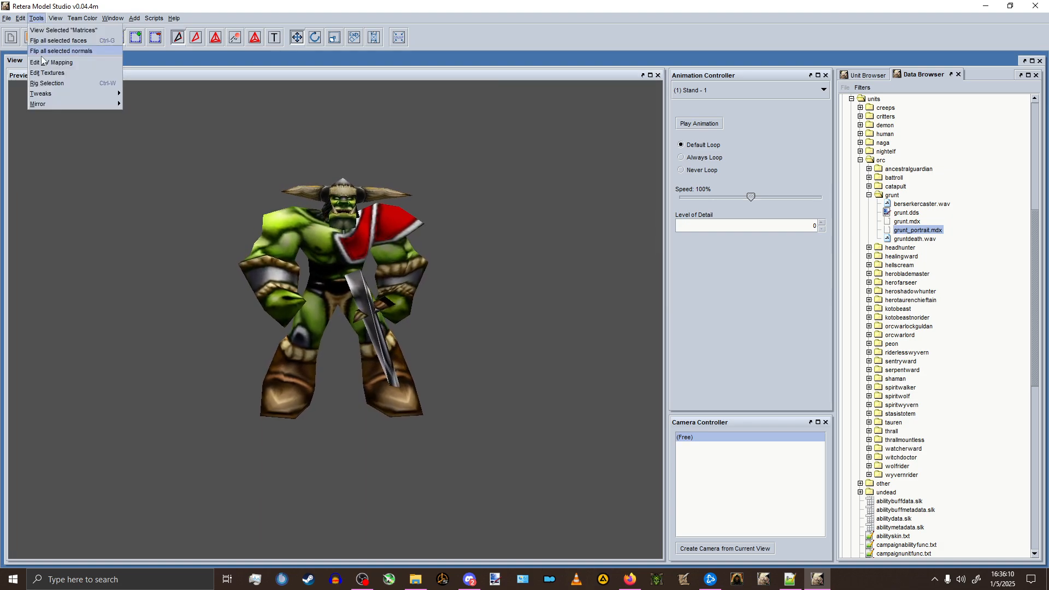
left_click(47, 73)
left_click(336, 148)
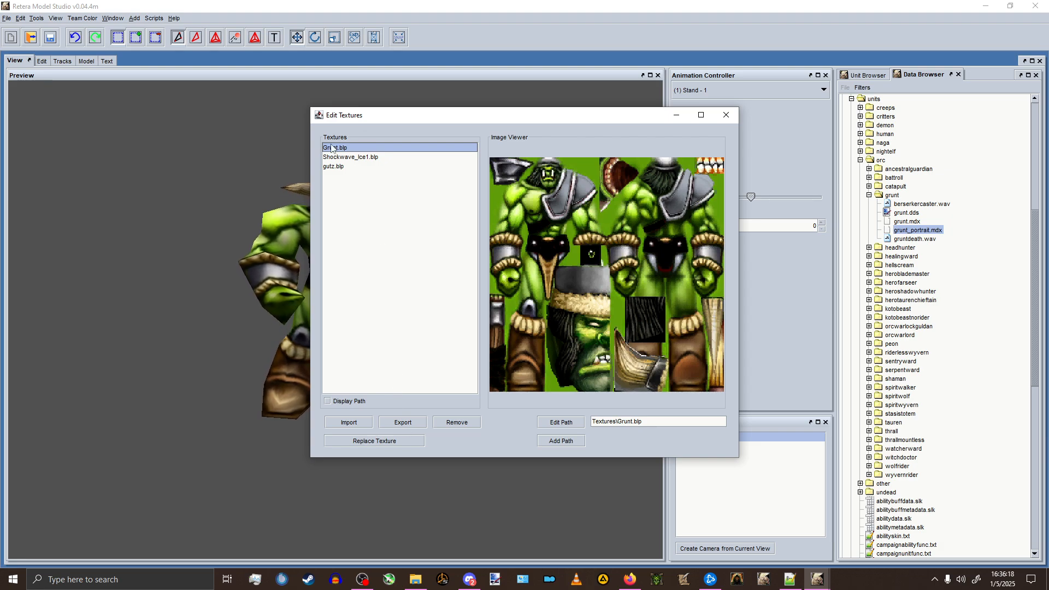
left_click(400, 424)
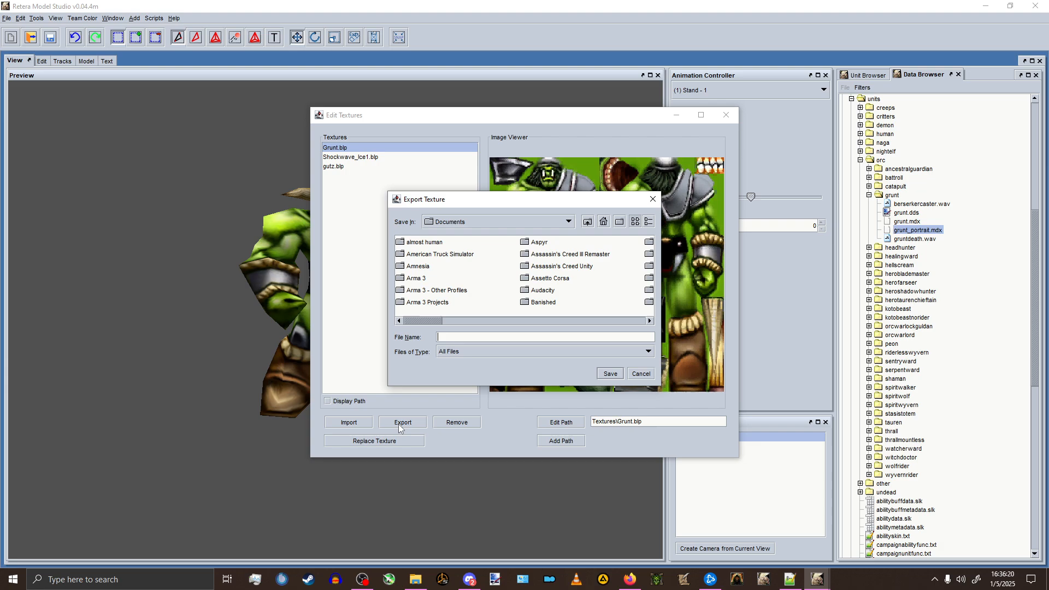
Set the export location to the Grunt Example folder in C:\Games\WC3 Modding Resources\WORK.
left_click(525, 222)
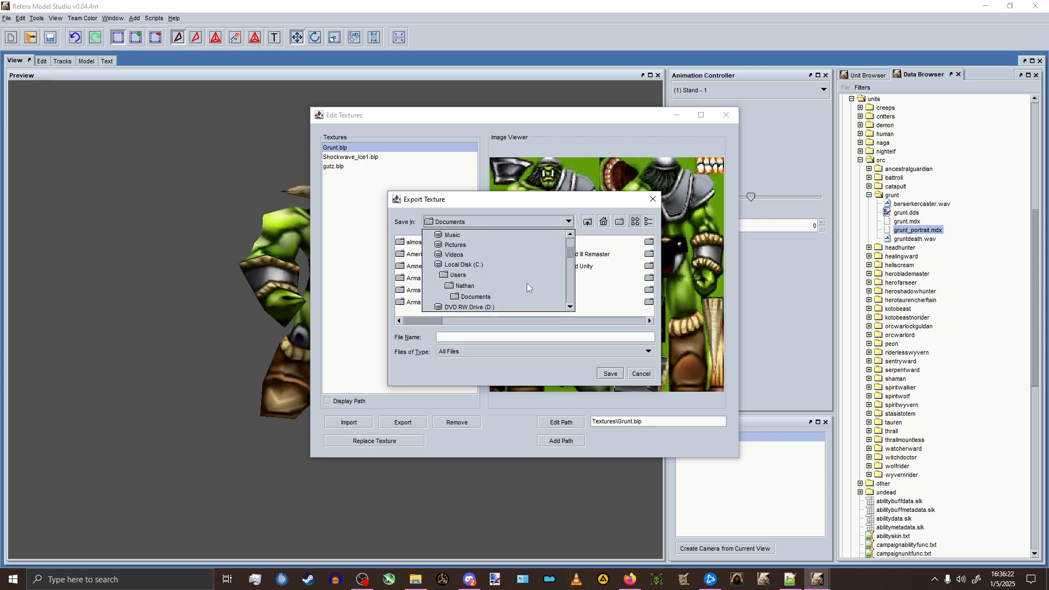
left_click(513, 265)
double_click(477, 256)
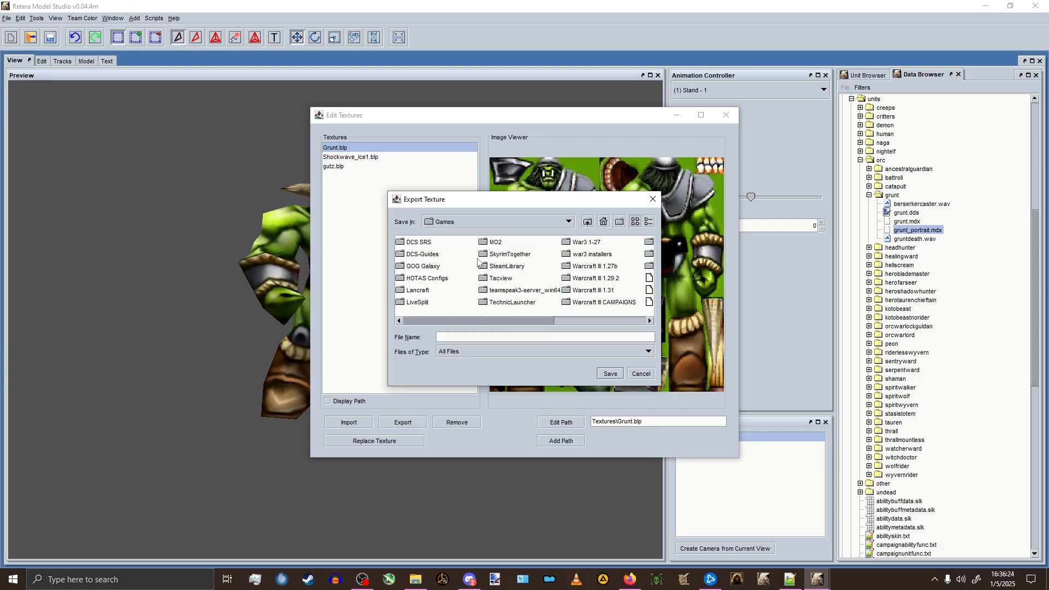
scroll(560, 287, "down", 2)
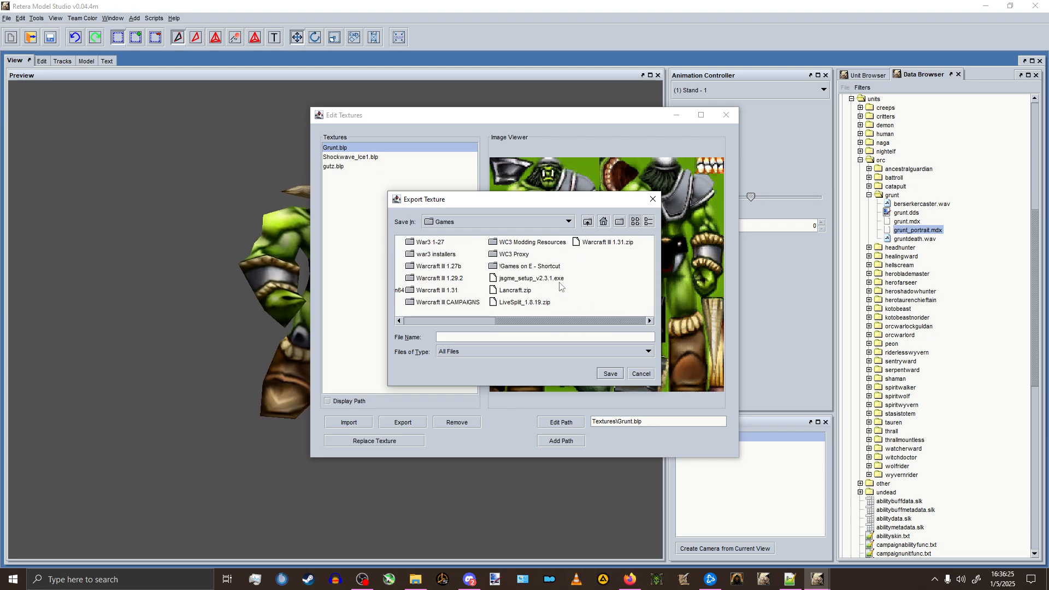
double_click(512, 243)
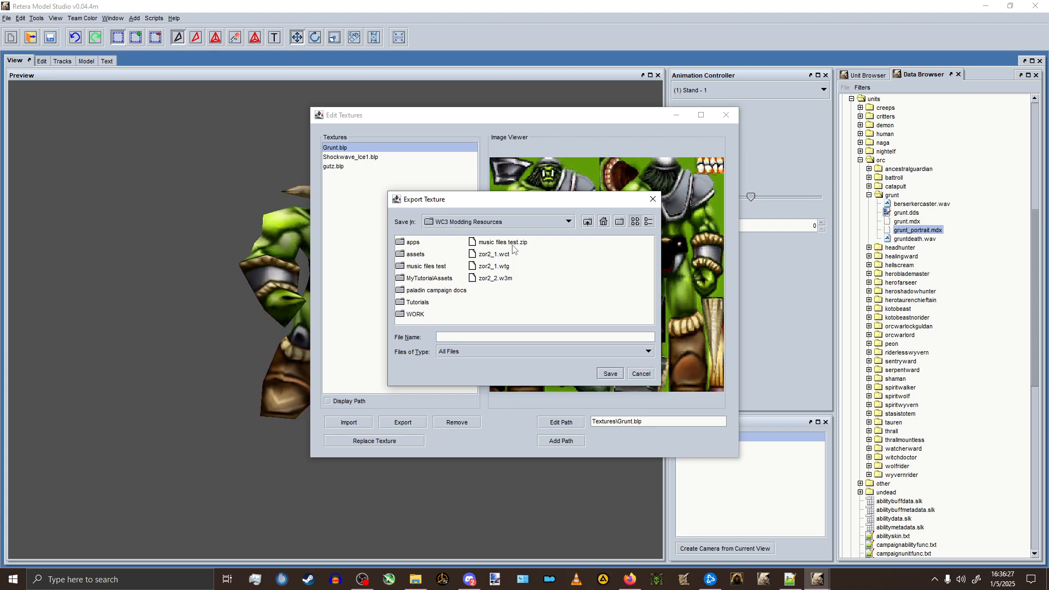
double_click(414, 314)
double_click(421, 242)
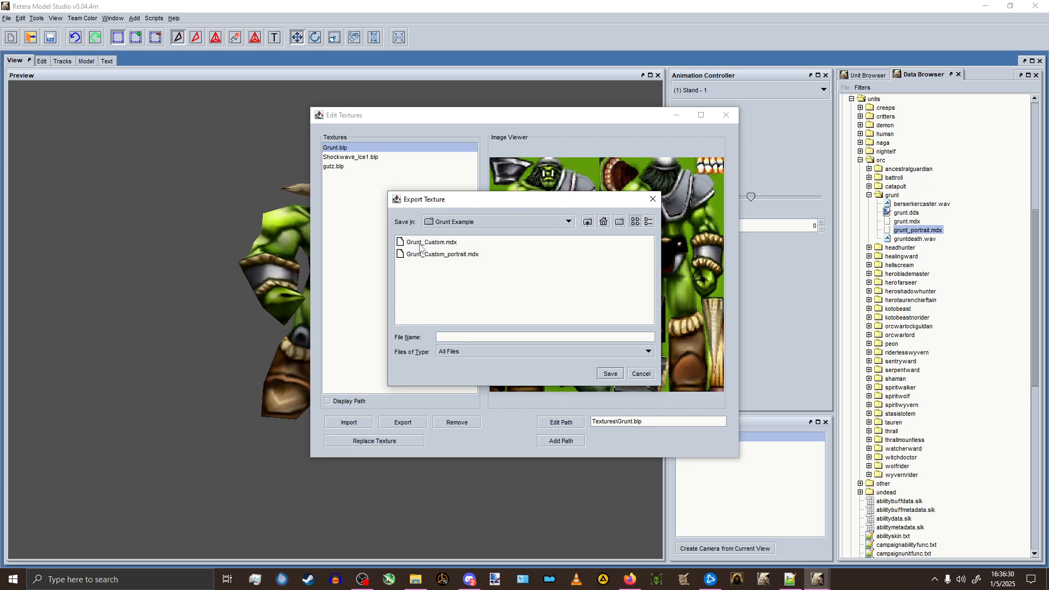
Examine the available export file types and the Grunt.blp texture preview behind the export dialog.
left_click(477, 351)
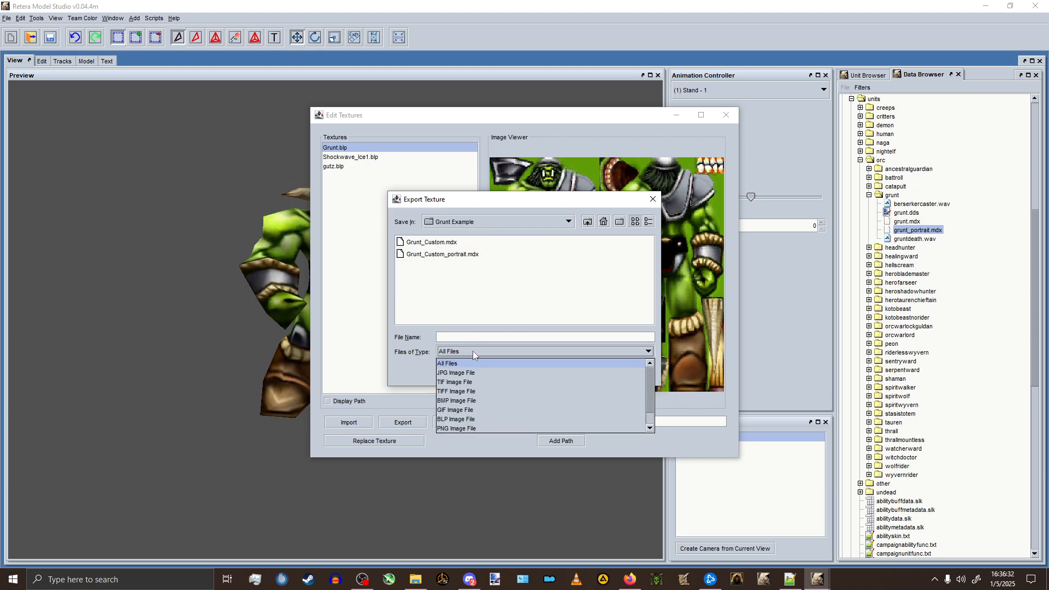
left_click(471, 347)
left_click_drag(450, 205, 332, 243)
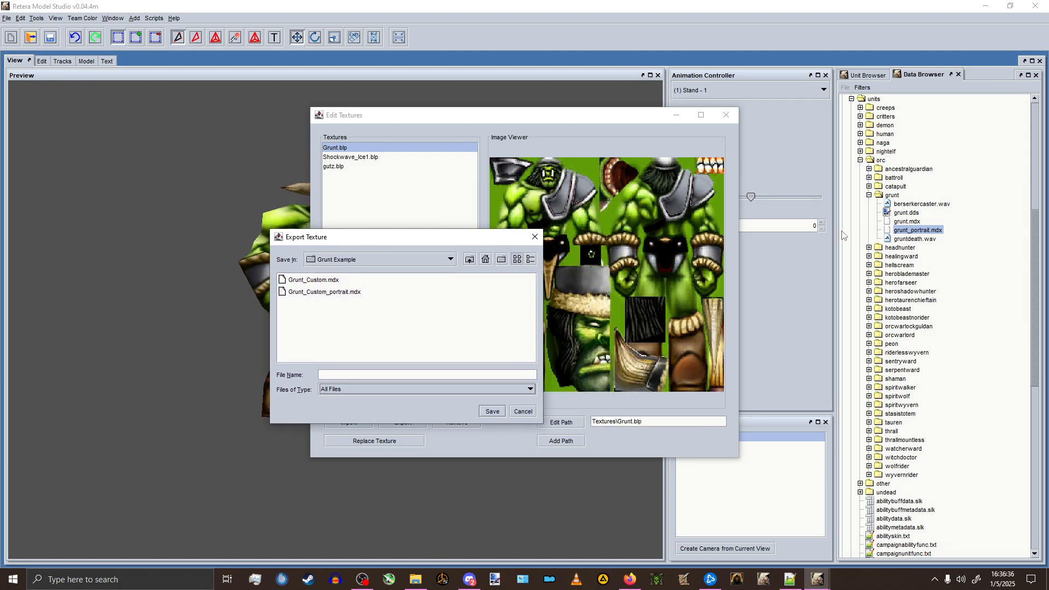
mouse_move(470, 241)
left_mouse_down()
mouse_move(490, 273)
mouse_move(479, 233)
left_mouse_up()
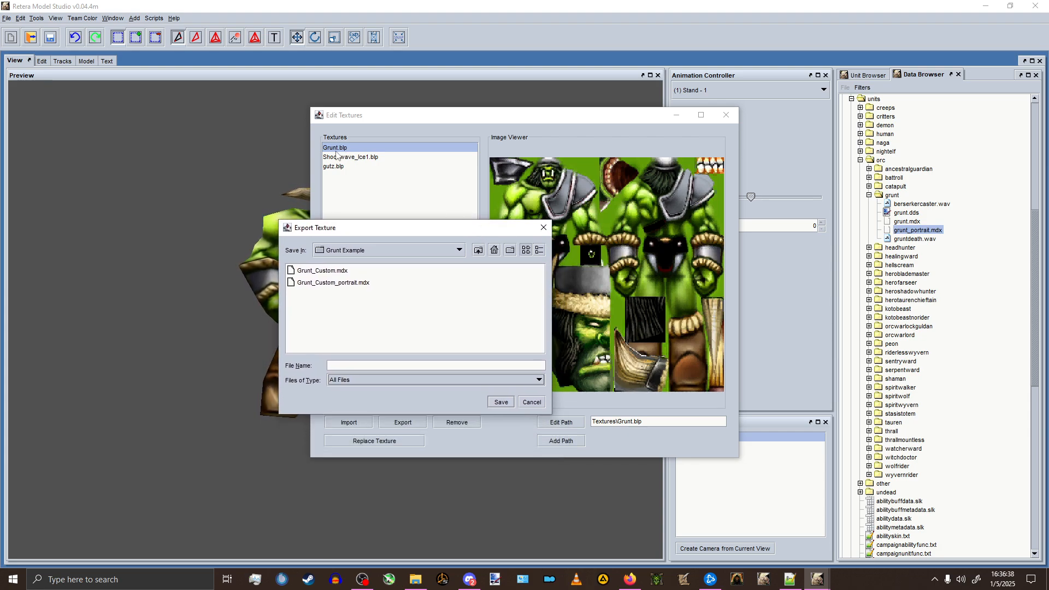
left_click_drag(355, 235, 589, 170)
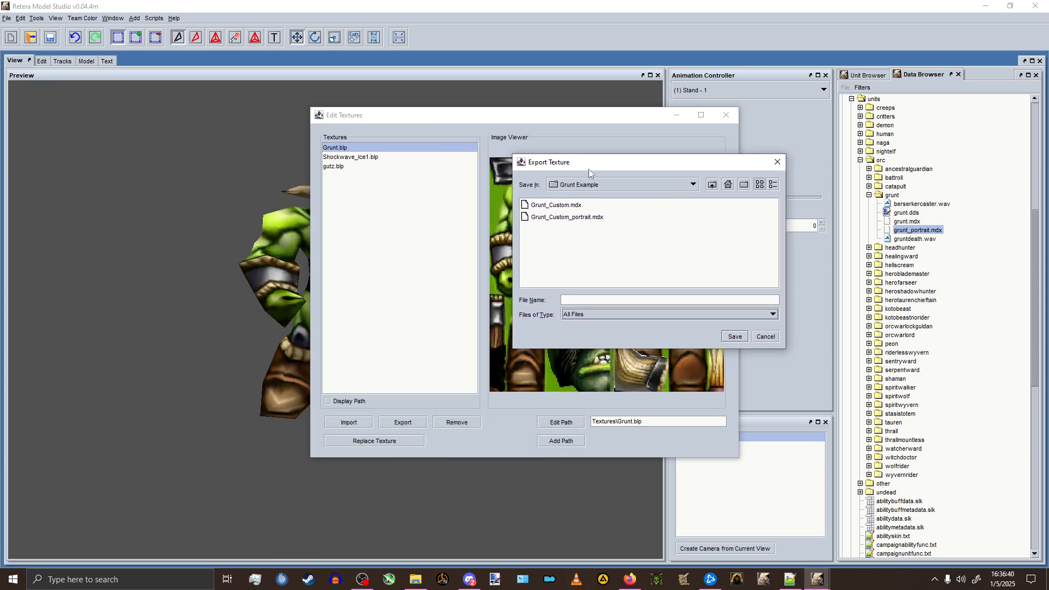
left_click(593, 313)
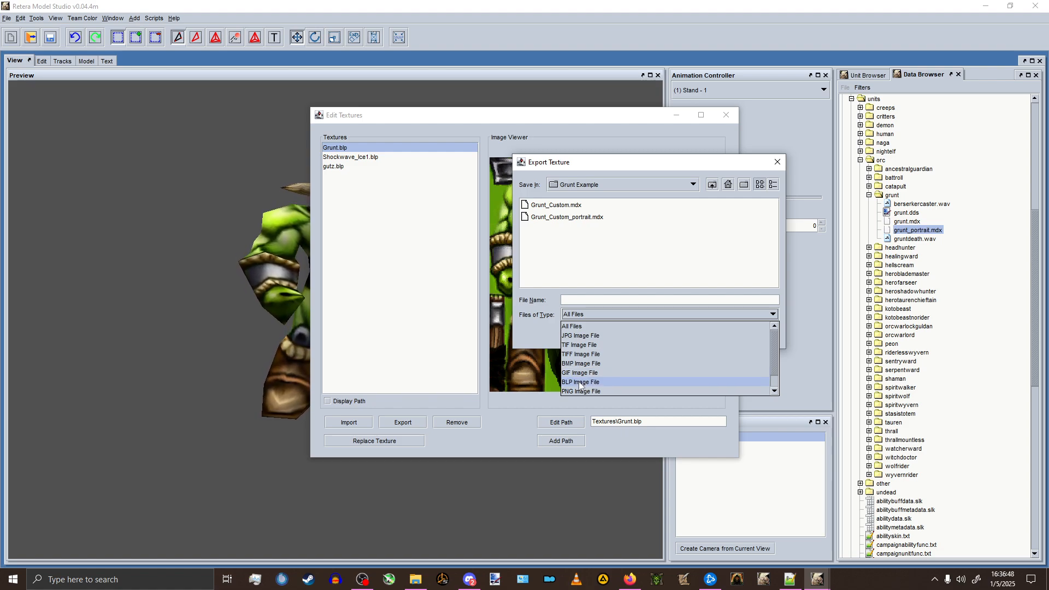
left_click(584, 180)
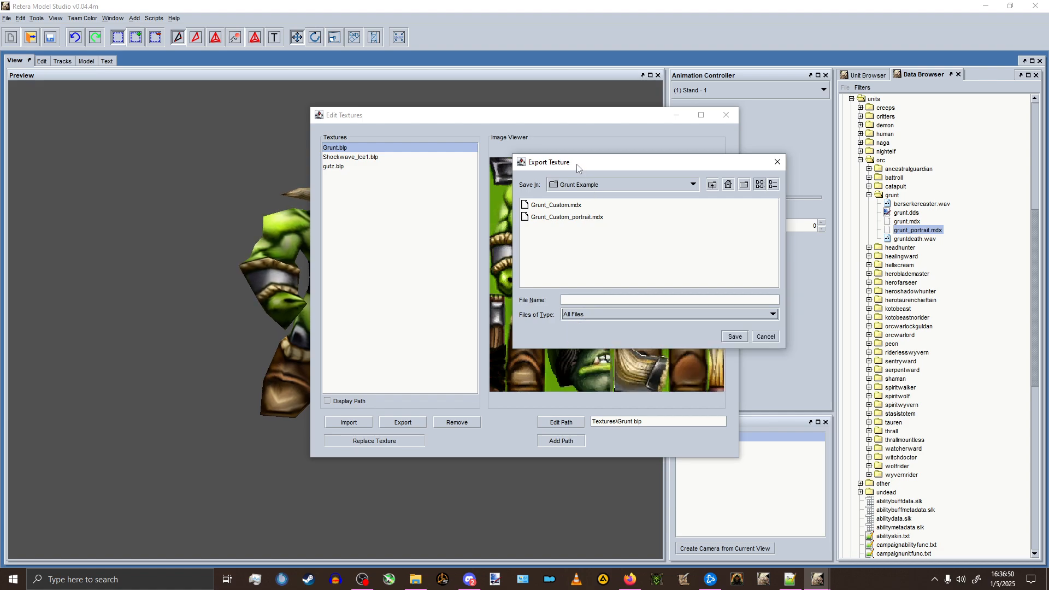
left_click_drag(577, 164, 279, 195)
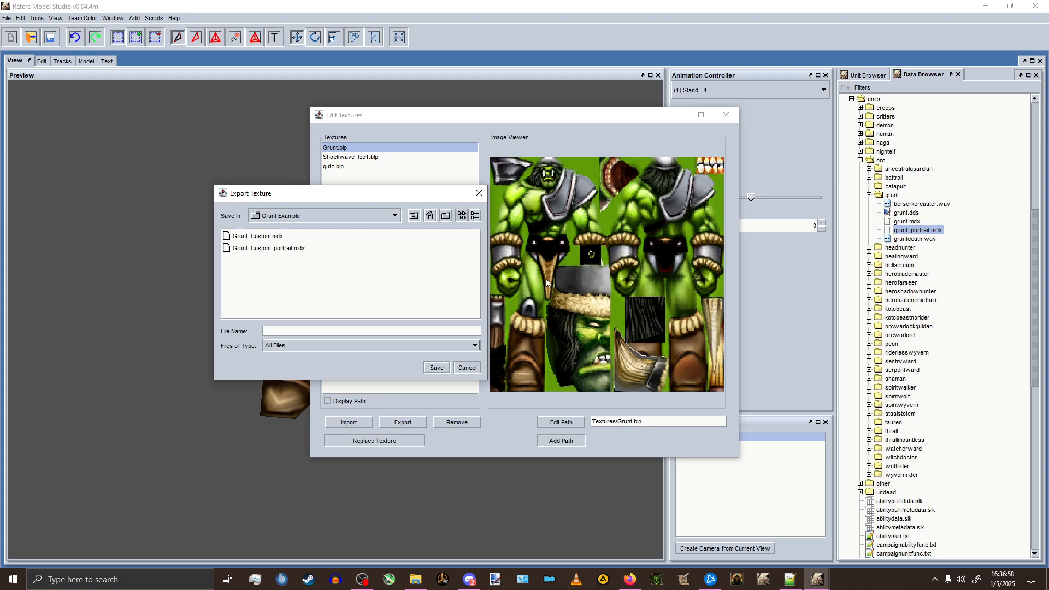
left_click_drag(396, 198, 518, 195)
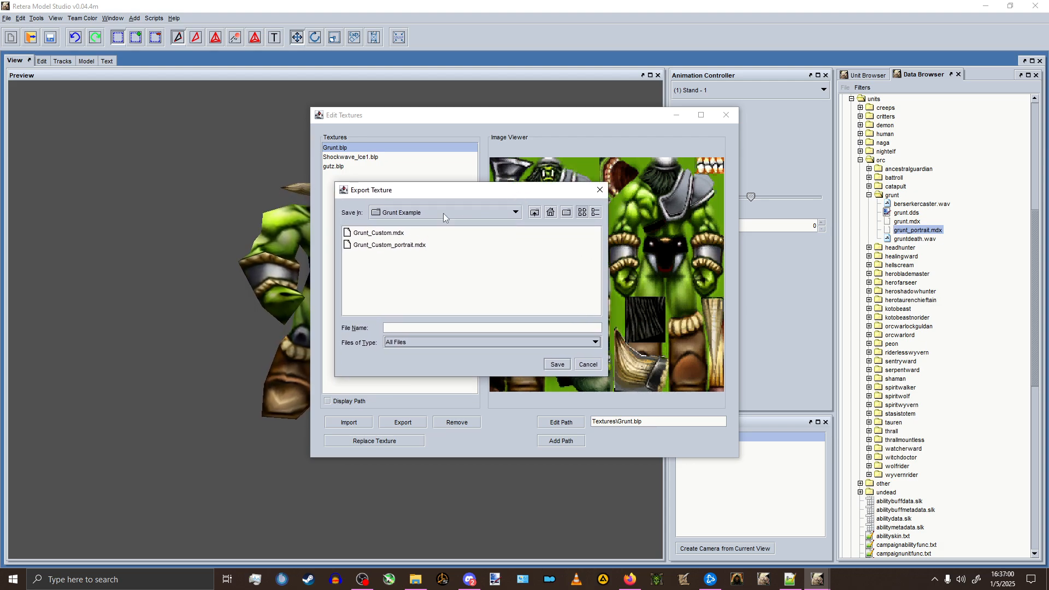
Set the texture export file type to PNG Image File and move the export dialog clear of the texture list.
left_click(411, 343)
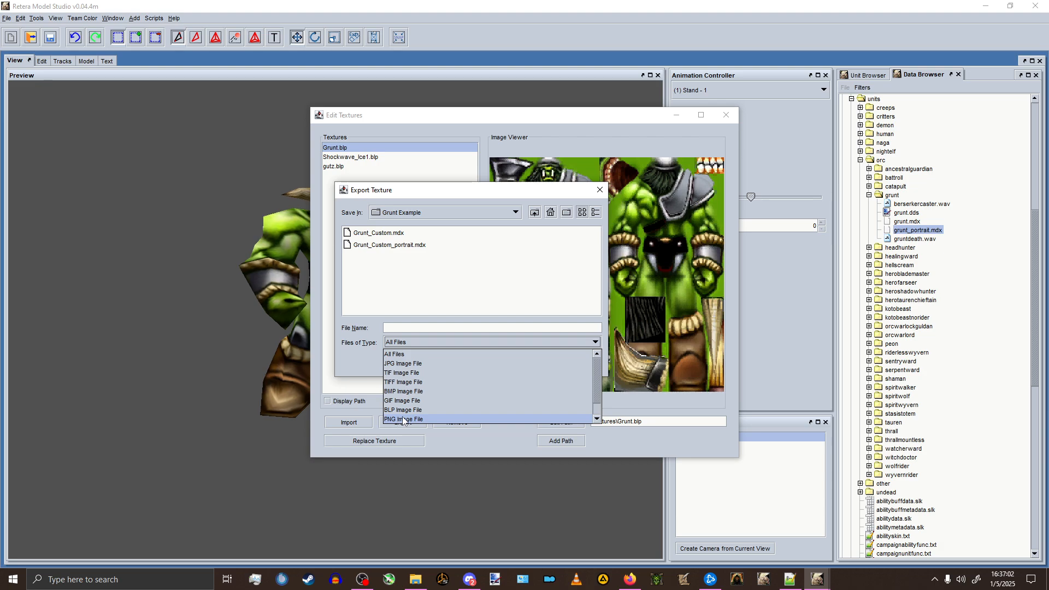
left_click(423, 361)
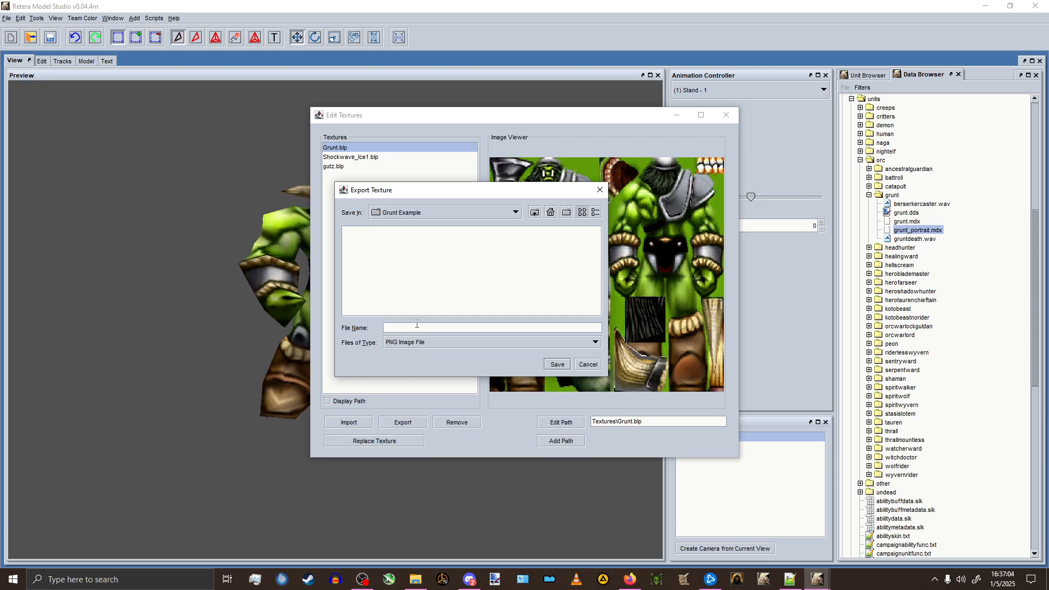
left_click_drag(459, 200, 611, 214)
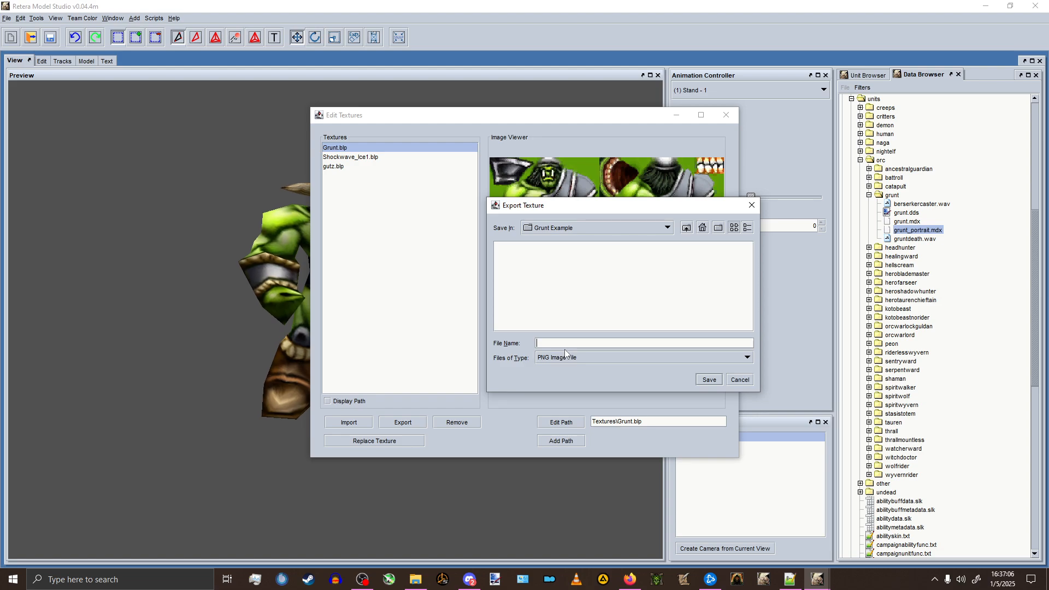
Export the Grunt texture under the file name Grunt_Custom.png and close the texture editor.
type("Grunt")
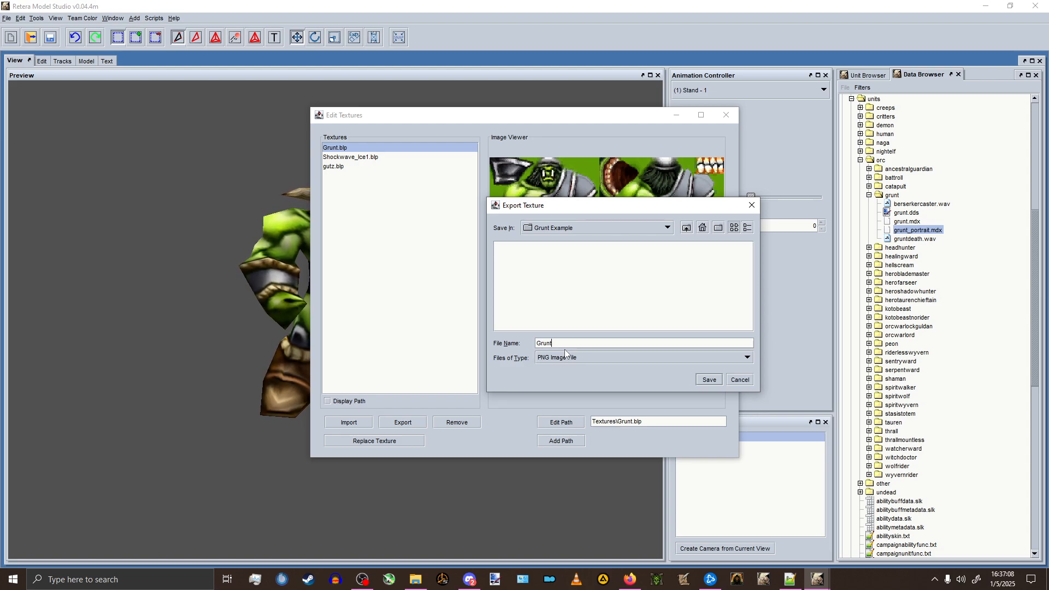
type("_Custom.png")
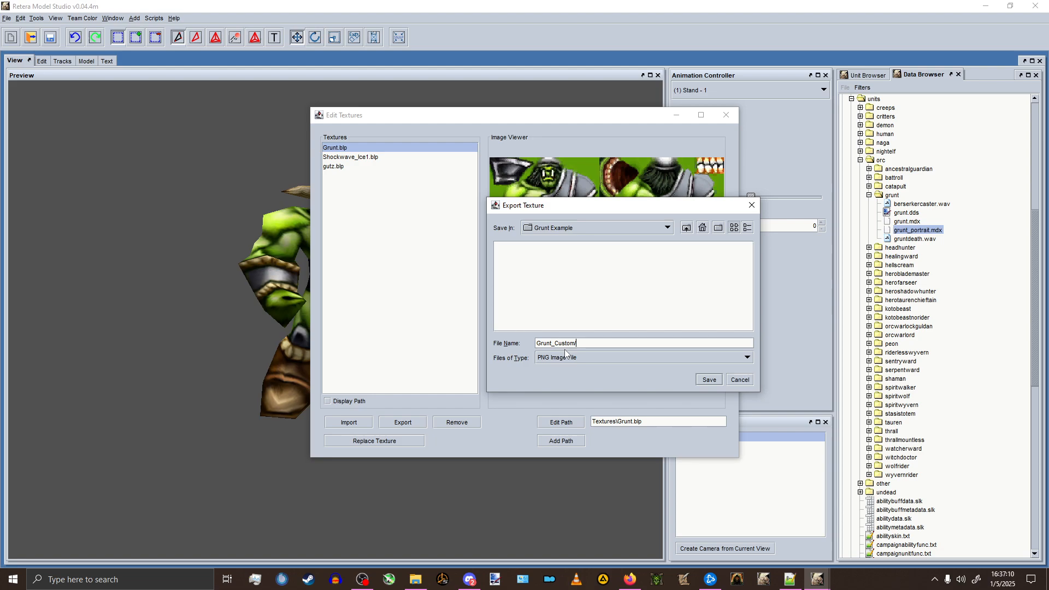
left_click(709, 379)
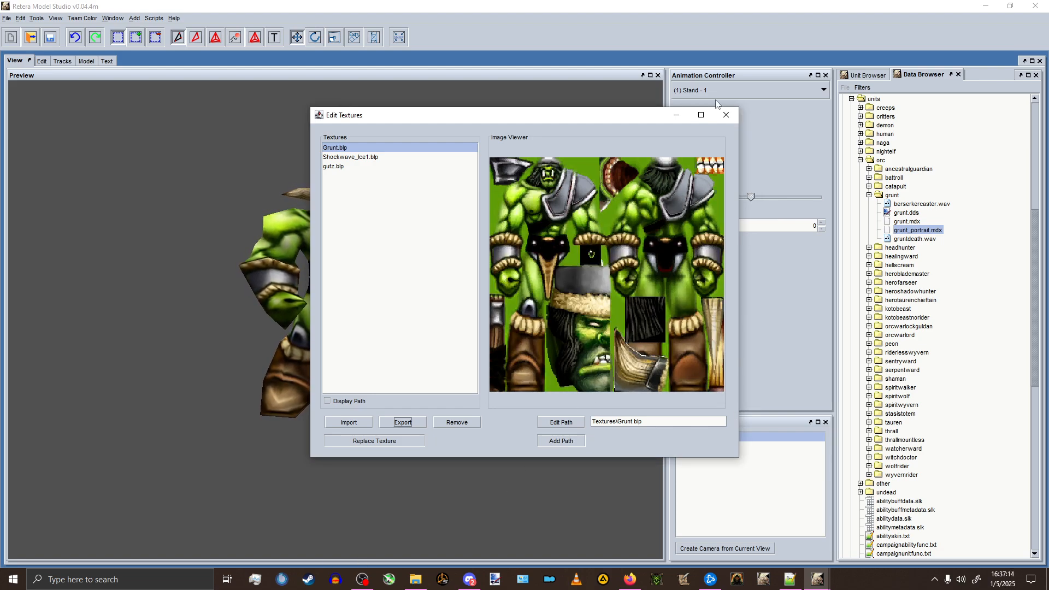
left_click(726, 115)
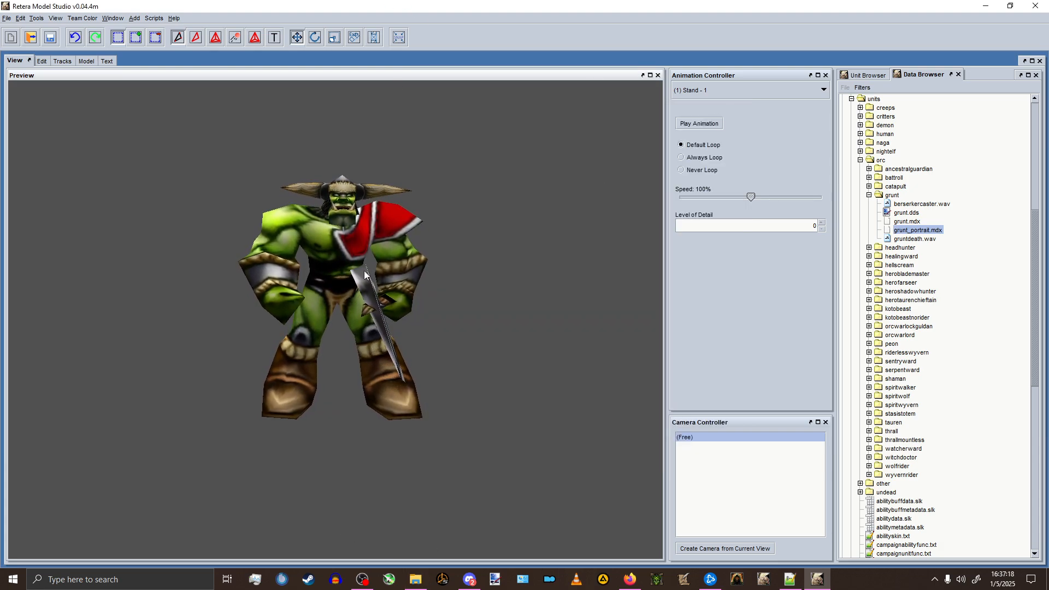
Switch to the Grunt Example folder in File Explorer and open Grunt_Custom.png with Paint.NET.
left_click(416, 580)
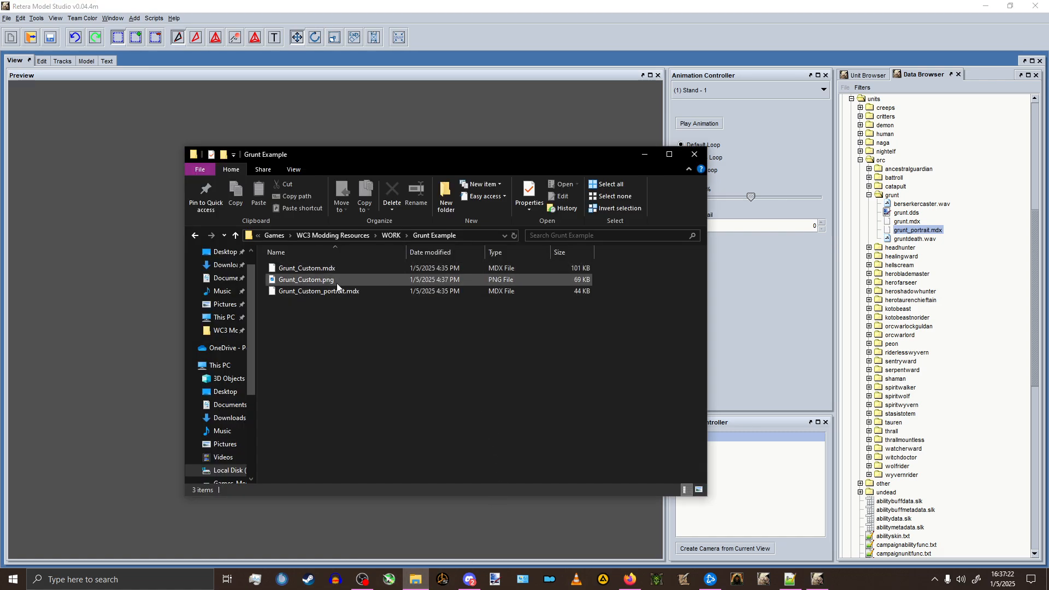
left_click(307, 282)
right_click(306, 282)
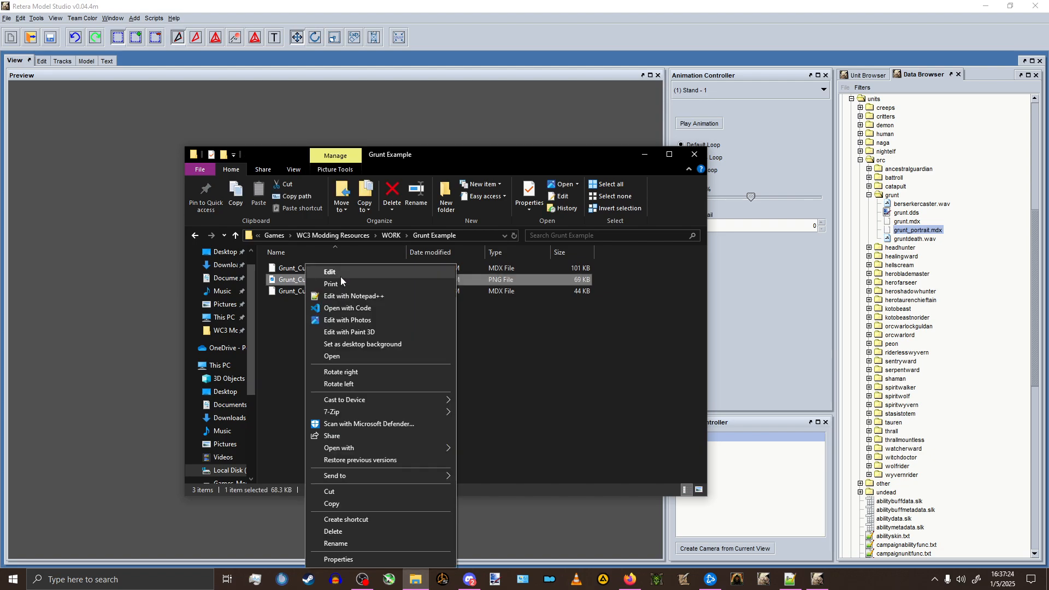
mouse_move(369, 448)
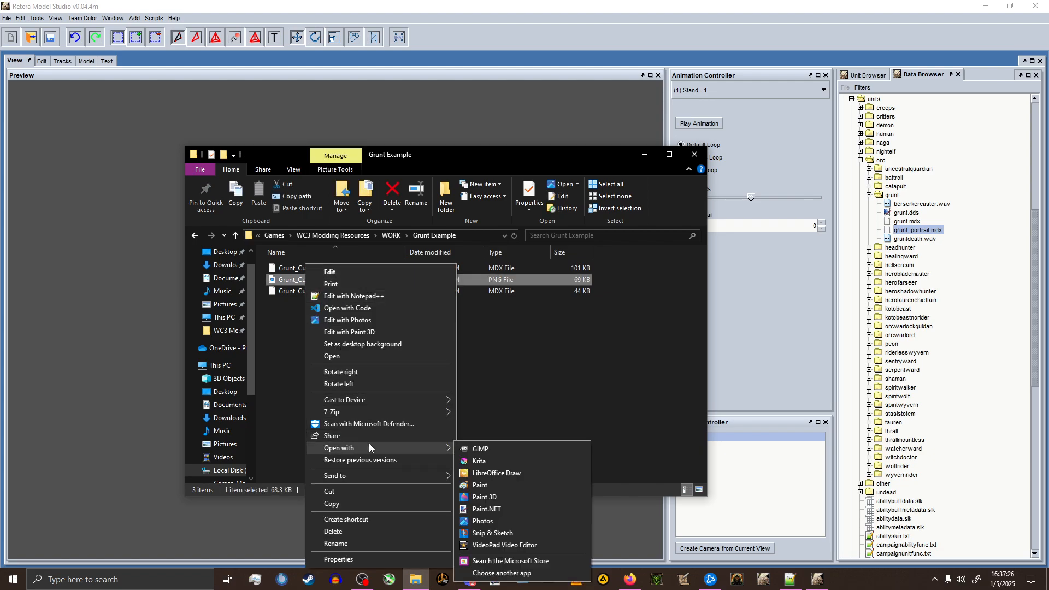
left_click(493, 504)
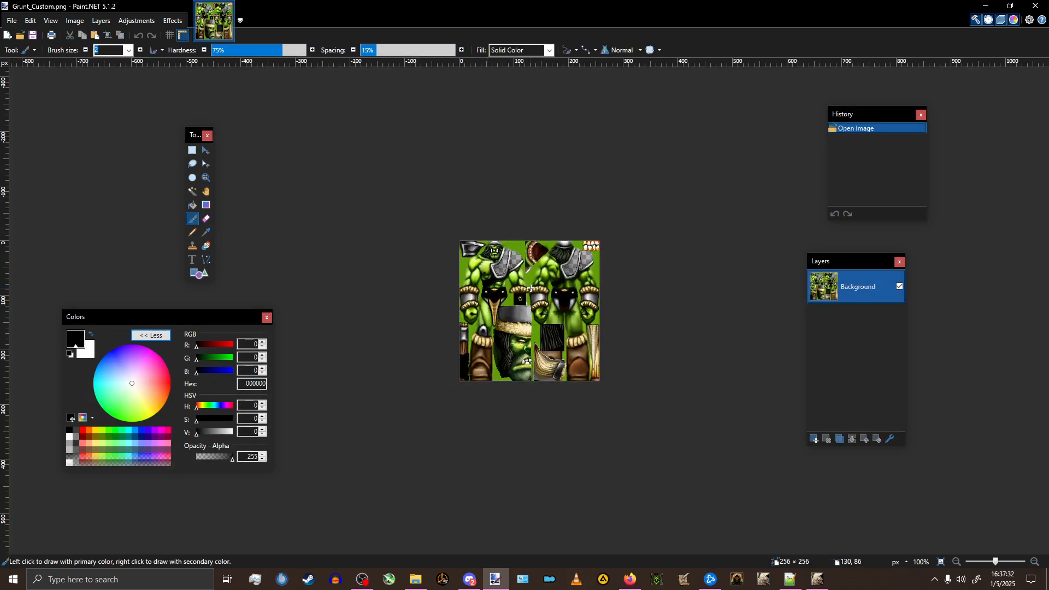
Lasso-select the metal plate in the upper-left corner of the grunt texture, an area about 47 × 29 pixels.
scroll(540, 305, "up", 1, "ctrl")
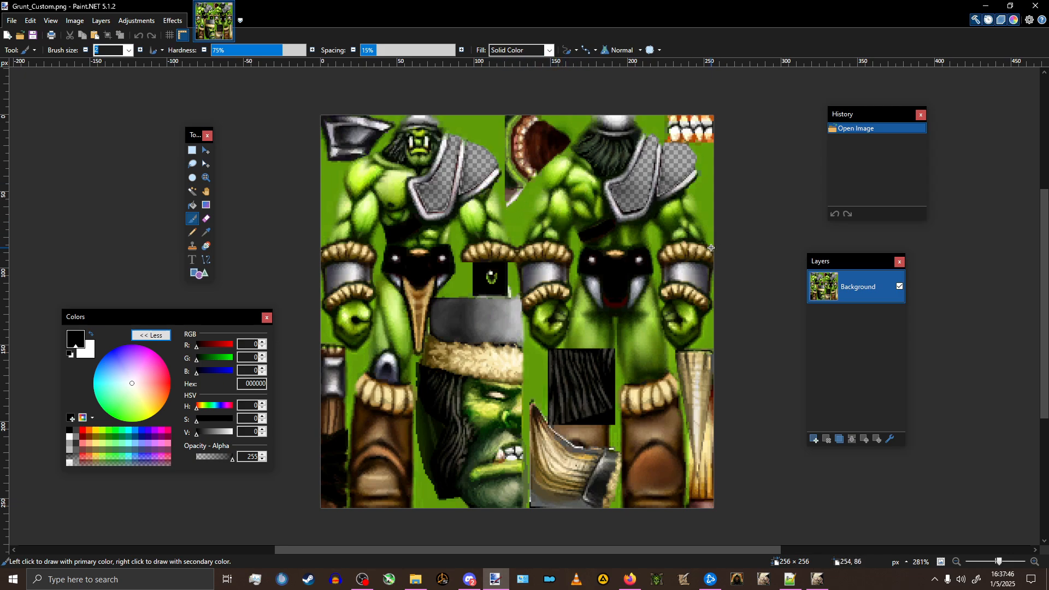
left_click(193, 163)
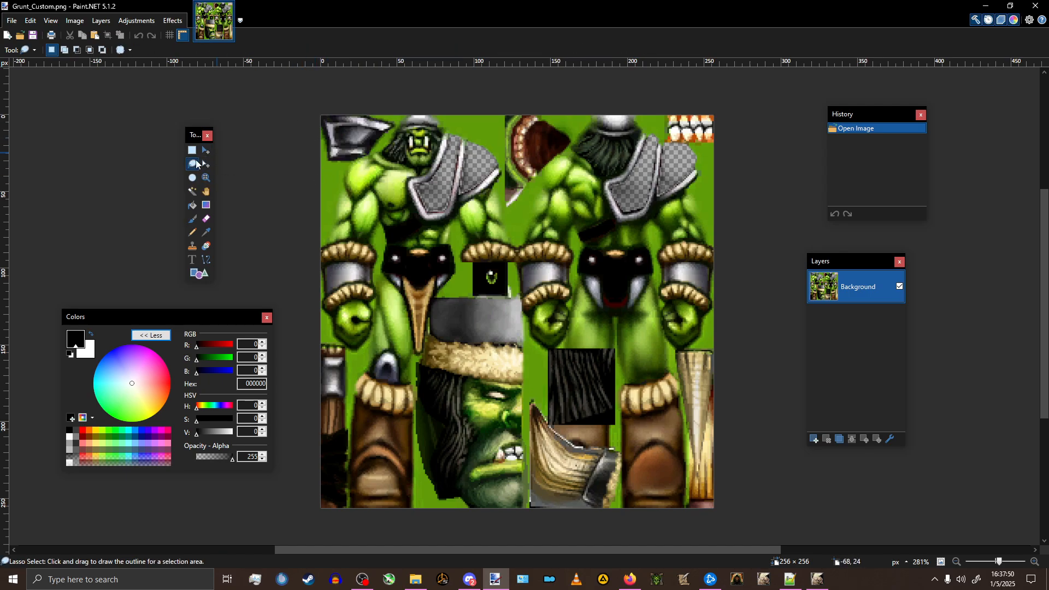
scroll(321, 126, "up", 6, "ctrl")
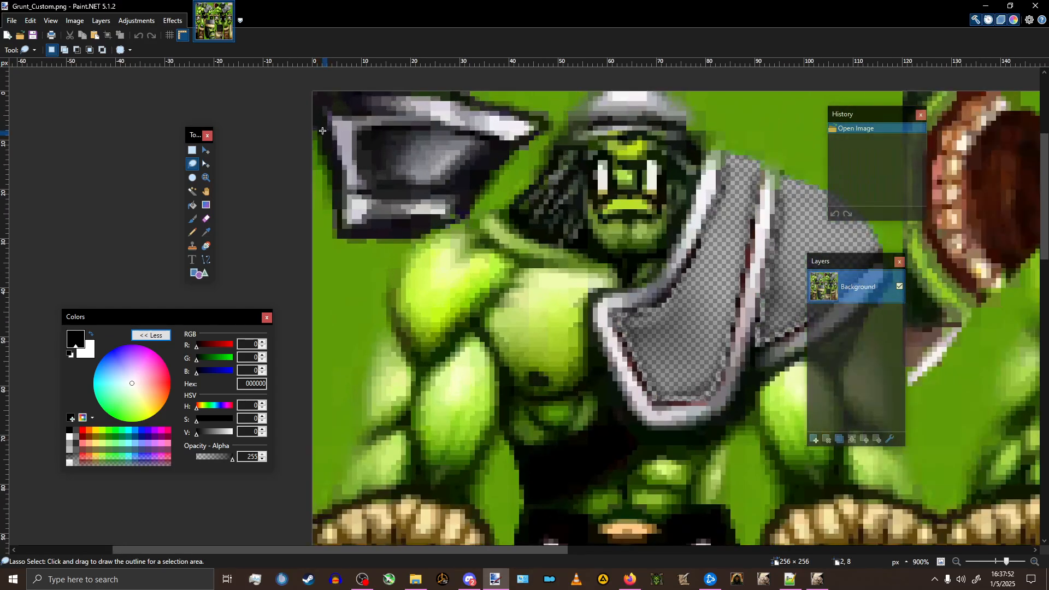
mouse_move(316, 131)
left_mouse_down()
mouse_move(335, 225)
mouse_move(388, 236)
mouse_move(454, 223)
mouse_move(546, 125)
mouse_move(410, 90)
left_mouse_up()
left_click_drag(323, 85, 323, 85)
Examine the whole grunt texture for other armor parts to select, from the shoulder plates and bracers to the large face and boots.
scroll(522, 226, "down", 5, "ctrl")
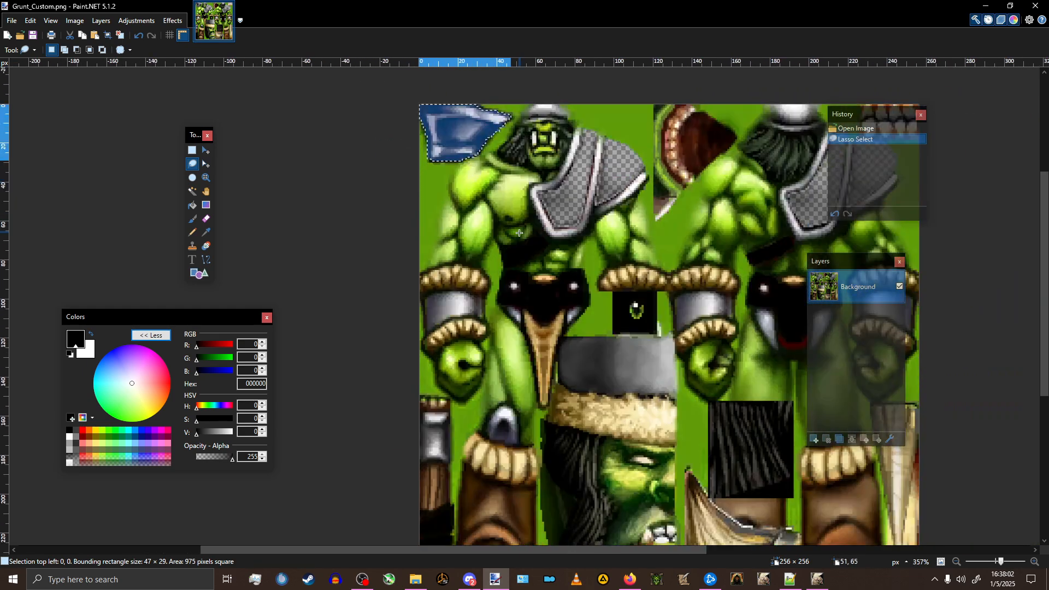
scroll(522, 225, "down", 5)
scroll(512, 244, "down", 3, "ctrl")
scroll(463, 360, "up", 3, "ctrl")
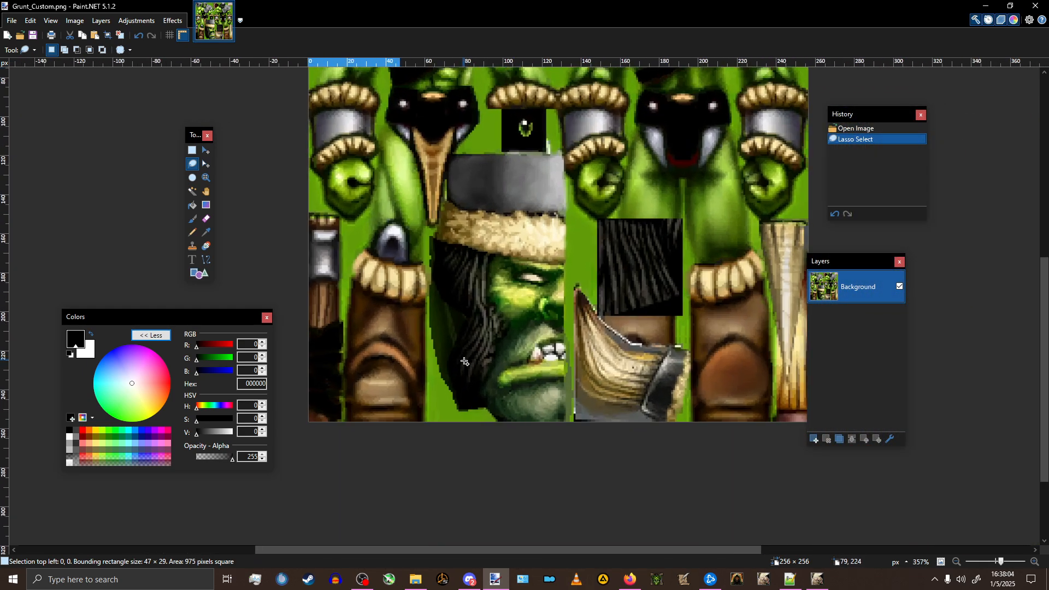
scroll(442, 339, "down", 2, "ctrl")
scroll(407, 314, "up", 2)
scroll(406, 314, "up", 2)
scroll(398, 297, "down", 2)
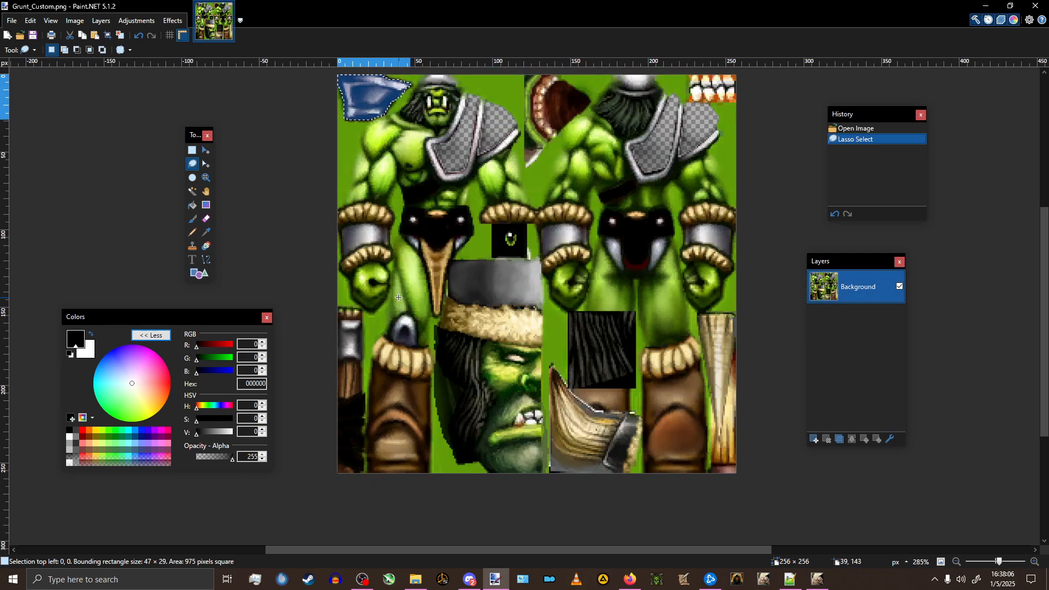
scroll(372, 270, "up", 5, "ctrl")
scroll(344, 294, "down", 1, "ctrl")
scroll(315, 226, "up", 2)
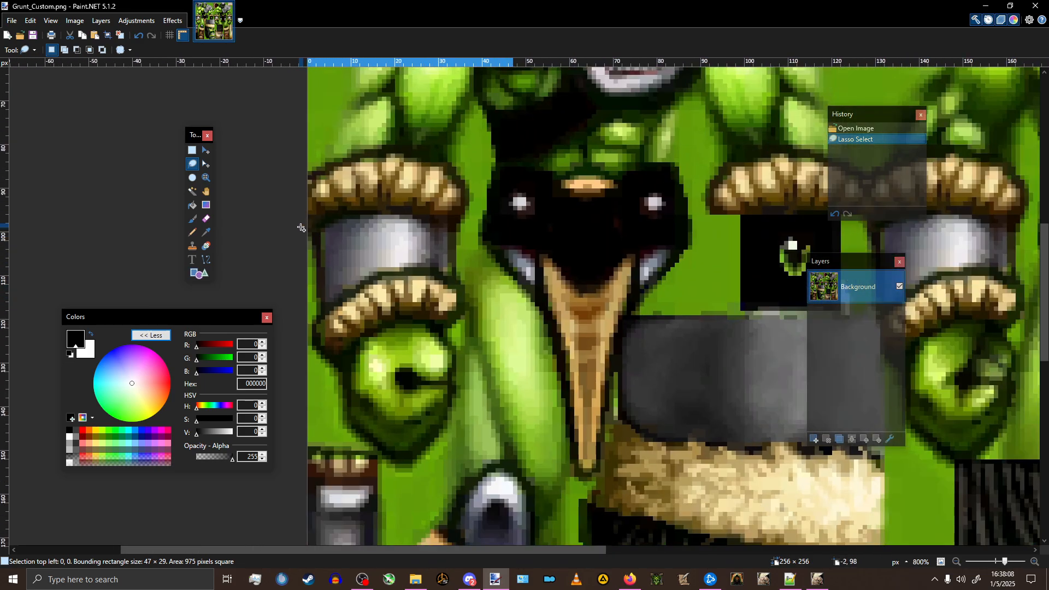
scroll(300, 223, "down", 2, "ctrl")
scroll(301, 222, "up", 3)
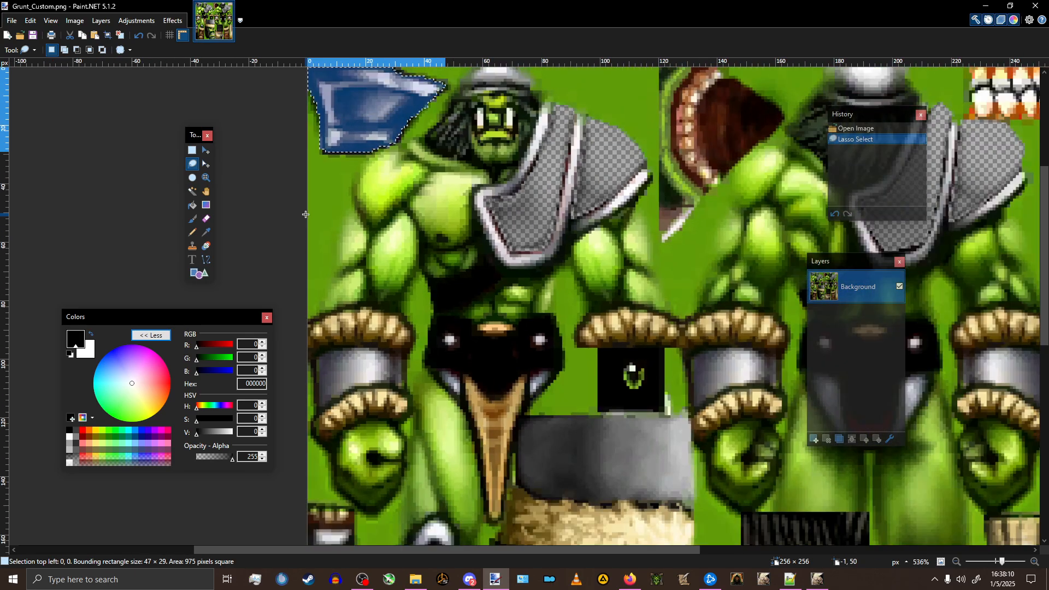
scroll(304, 211, "down", 1)
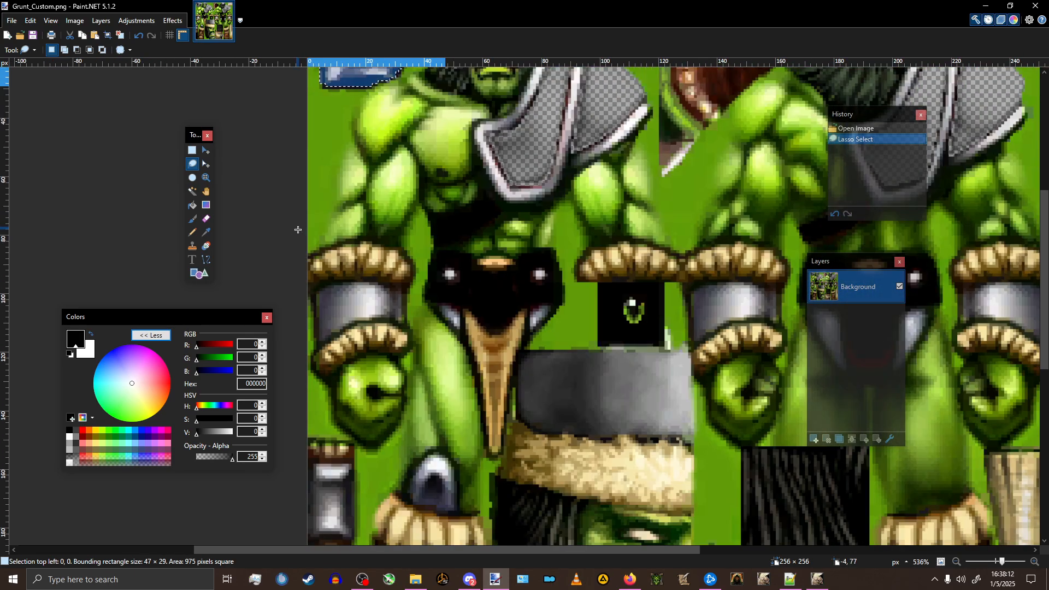
scroll(298, 230, "up", 2)
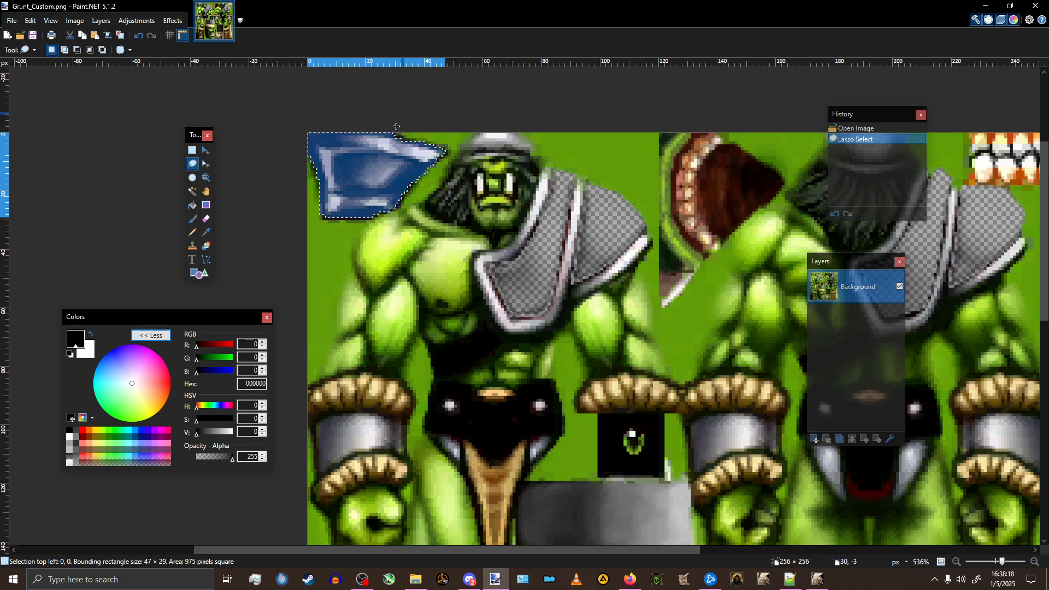
Try adding a small lasso area above the front figure's shoulder plate to the selection, and subtract it again.
mouse_move(545, 160)
left_mouse_down("ctrl")
mouse_move(583, 175)
mouse_move(577, 139)
left_mouse_up("ctrl")
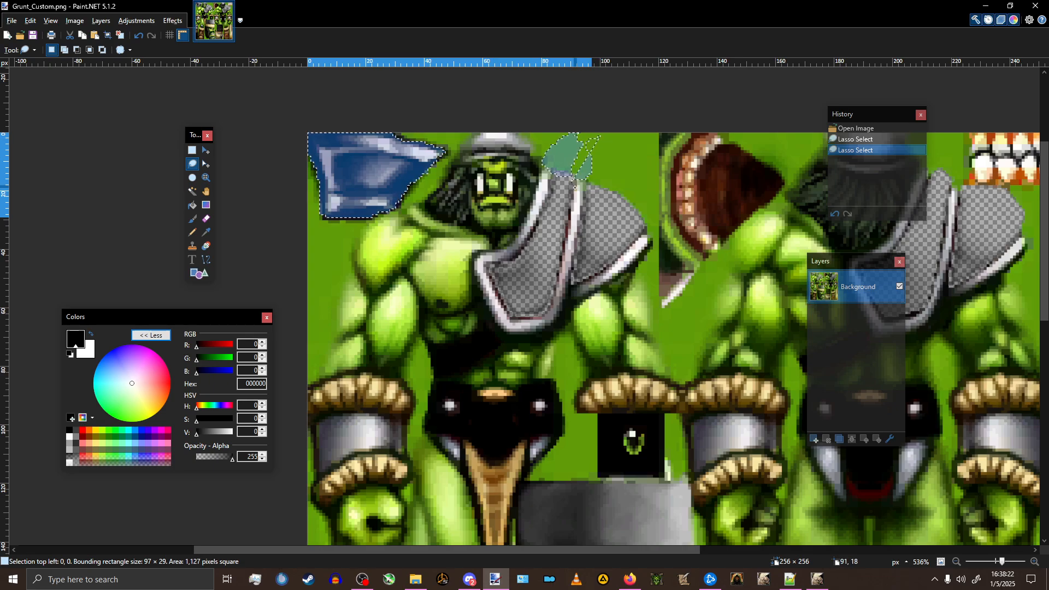
mouse_move(575, 187)
left_mouse_down("alt")
mouse_move(622, 181)
mouse_move(541, 181)
left_mouse_up("alt")
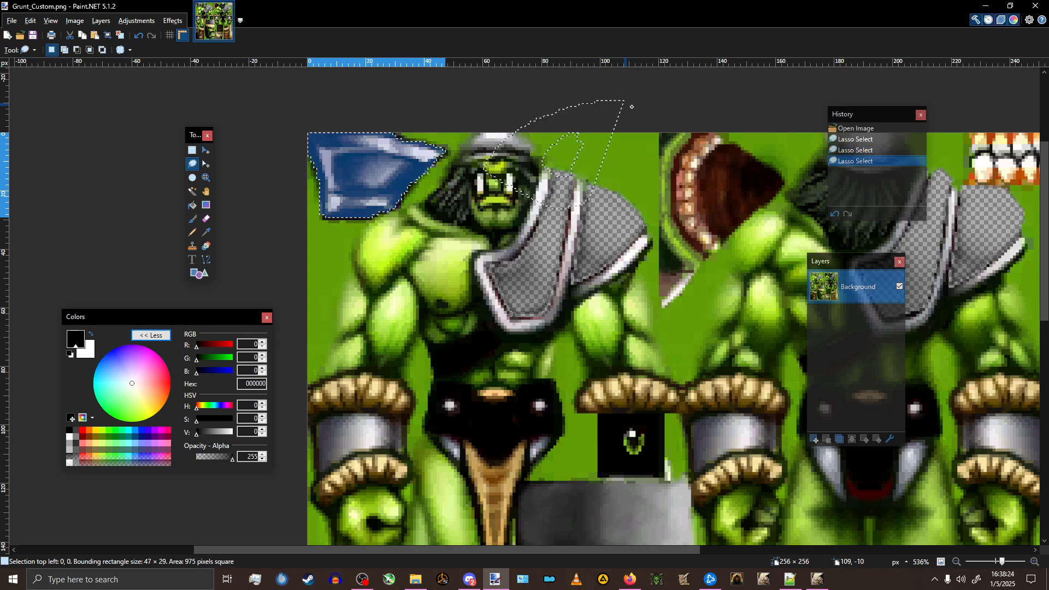
Add the front figure's complete fur-trimmed bracer at the texture's left edge to the lasso selection.
scroll(474, 210, "down", 3)
scroll(316, 273, "up", 2, "ctrl")
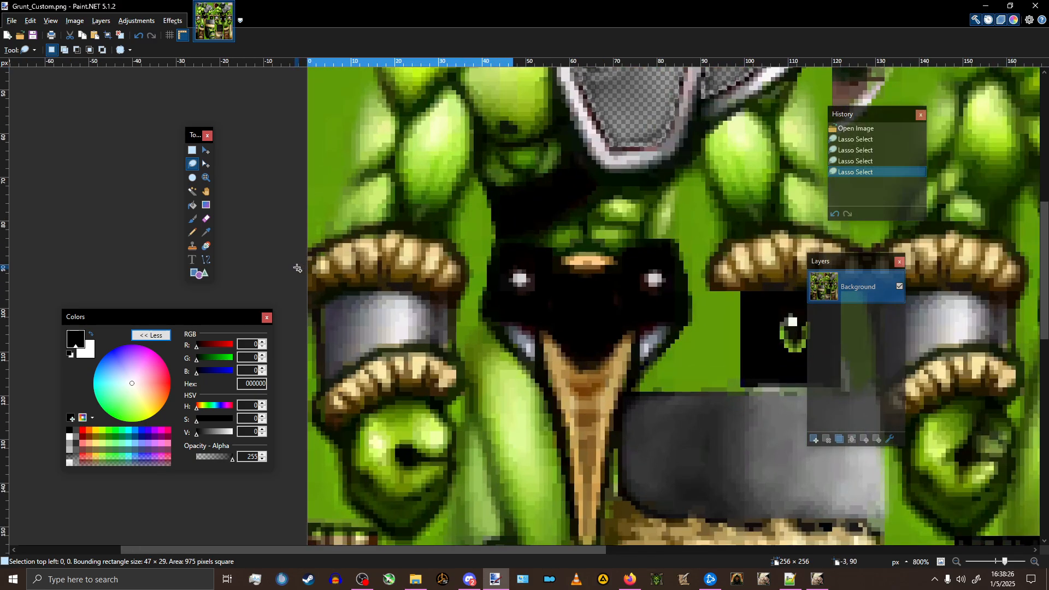
left_click_drag(297, 268, 314, 249, "ctrl")
mouse_move(405, 227)
left_mouse_down("ctrl")
mouse_move(461, 261)
mouse_move(461, 395)
mouse_move(393, 396)
mouse_move(345, 424)
mouse_move(326, 415)
left_mouse_up("ctrl")
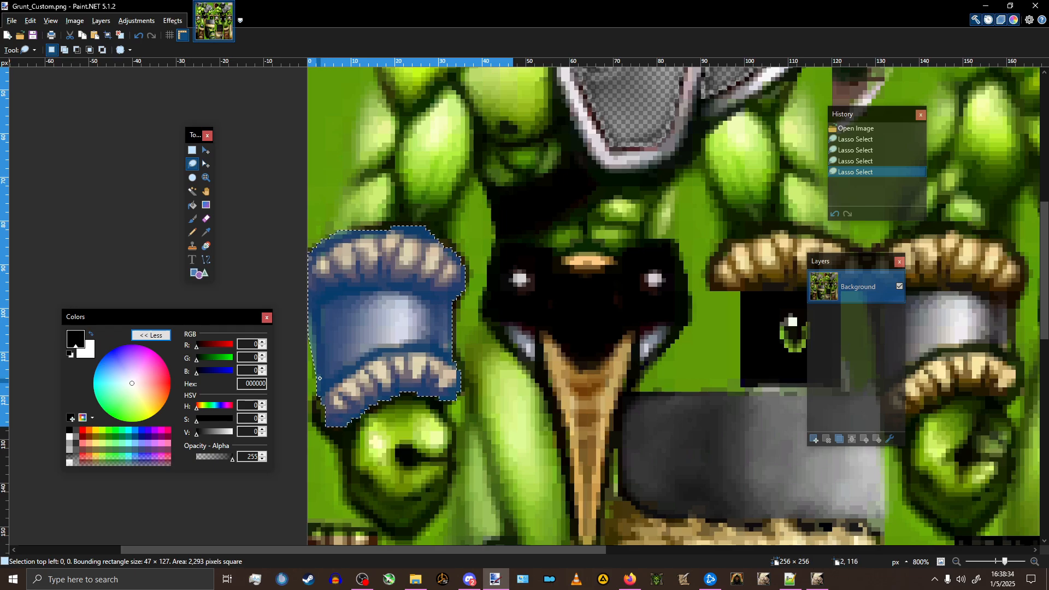
left_click_drag(314, 312, 314, 306, "ctrl")
scroll(472, 246, "down", 5, "ctrl")
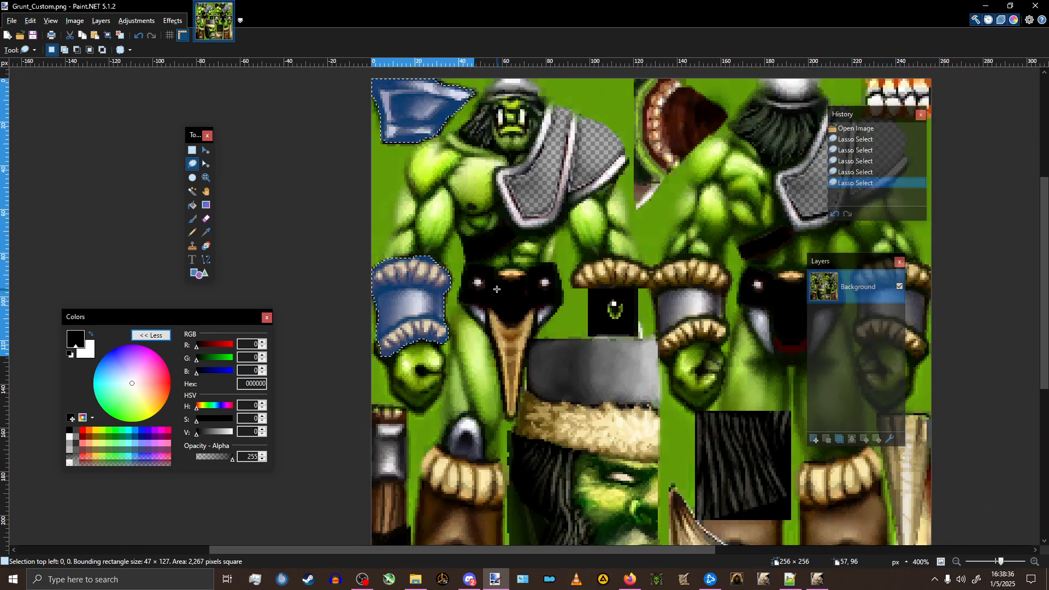
Add the fur cuff above the black eye square and the adjoining fur-trimmed bracer of the back-view figure to the selection.
scroll(307, 224, "up", 4, "ctrl")
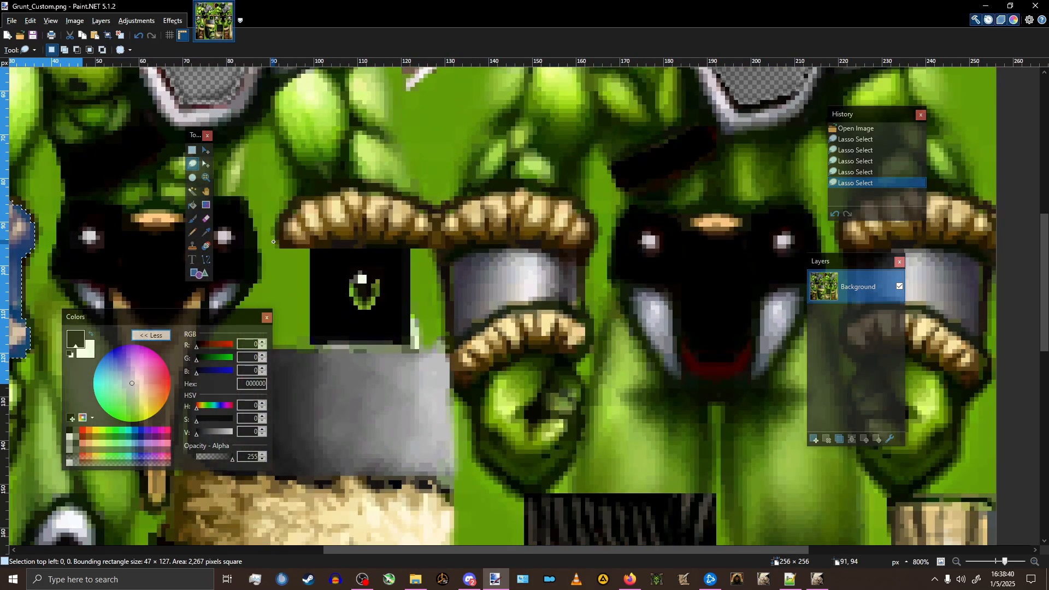
mouse_move(273, 242)
left_mouse_down()
mouse_move(285, 204)
mouse_move(328, 188)
mouse_move(375, 191)
mouse_move(421, 215)
mouse_move(480, 192)
mouse_move(538, 190)
mouse_move(591, 223)
mouse_move(581, 349)
mouse_move(532, 354)
mouse_move(470, 391)
mouse_move(438, 268)
mouse_move(335, 240)
left_mouse_up()
scroll(335, 240, "up", 3, "ctrl")
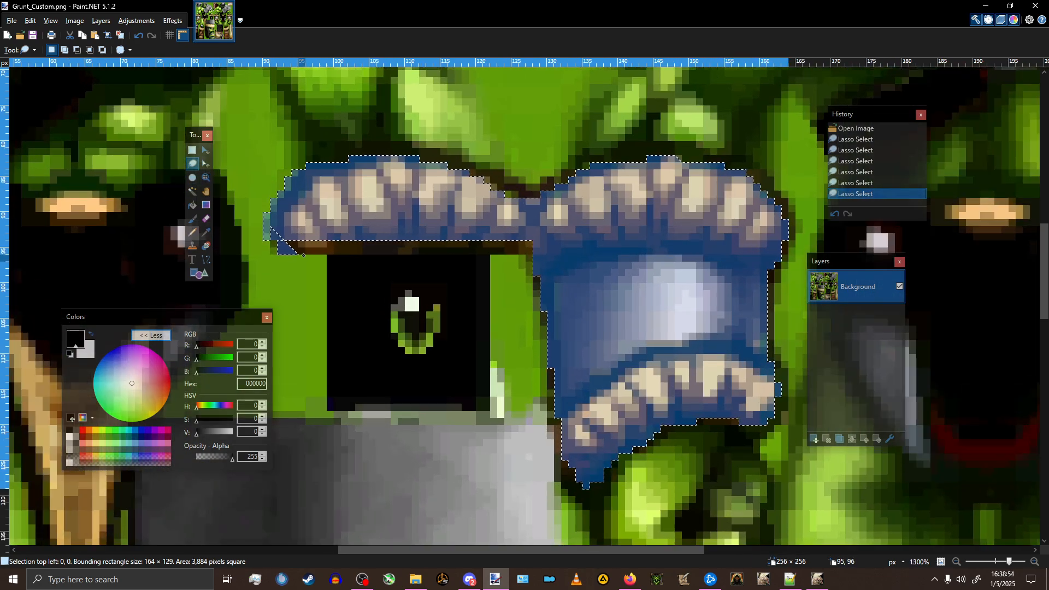
left_click_drag(303, 255, 547, 259)
scroll(327, 233, "up", 3, "ctrl")
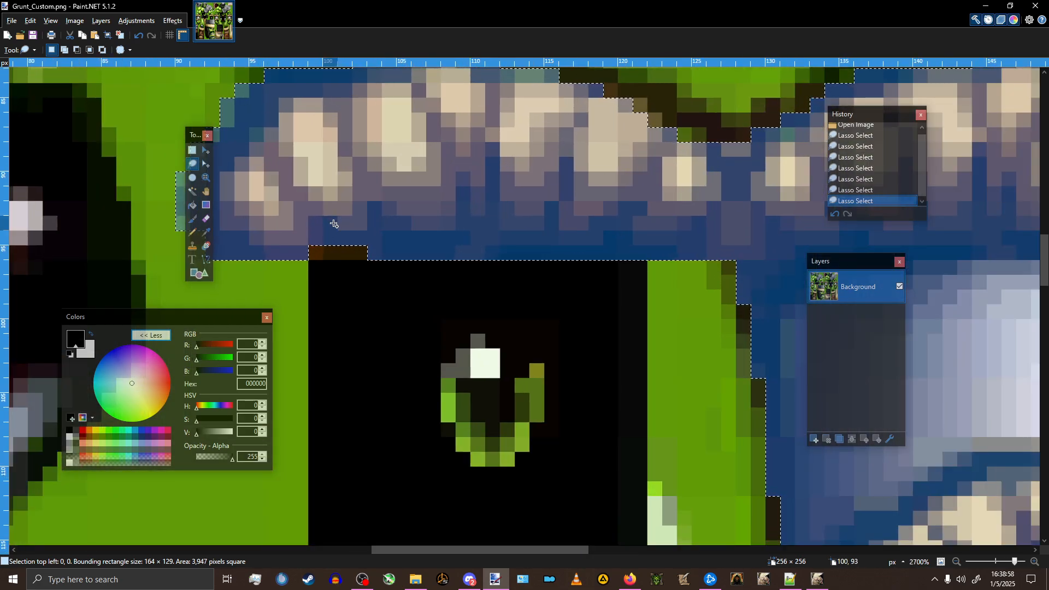
scroll(335, 224, "down", 8, "ctrl")
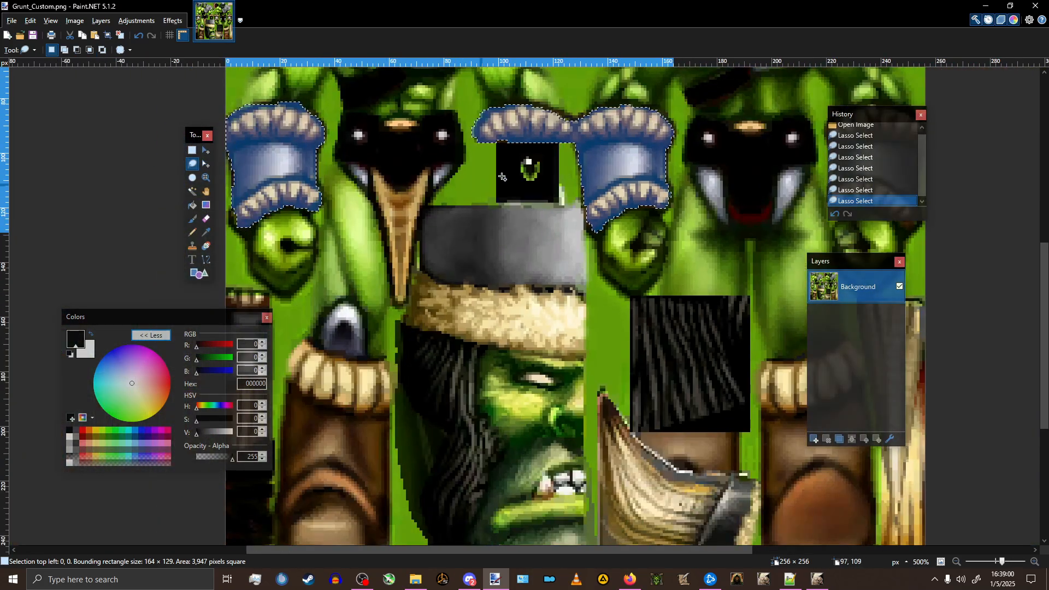
Add the grey metal helmet band above the large face to the selection with Rectangle Select.
scroll(502, 176, "up", 3, "ctrl")
left_click(192, 151)
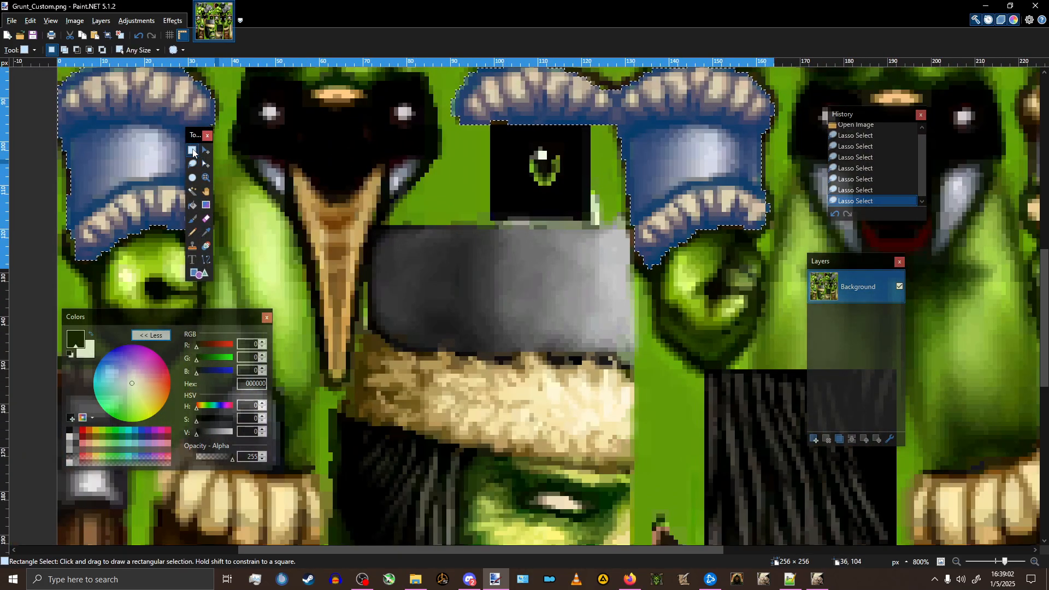
scroll(633, 234, "up", 1, "ctrl")
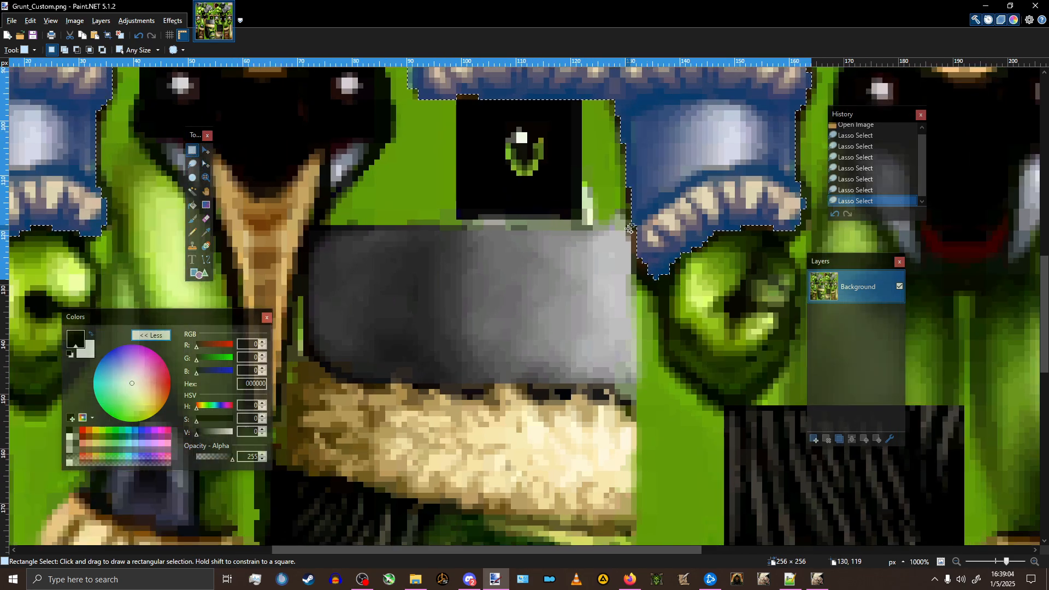
left_click_drag(633, 234, 309, 409, "ctrl")
scroll(310, 408, "down", 5, "ctrl")
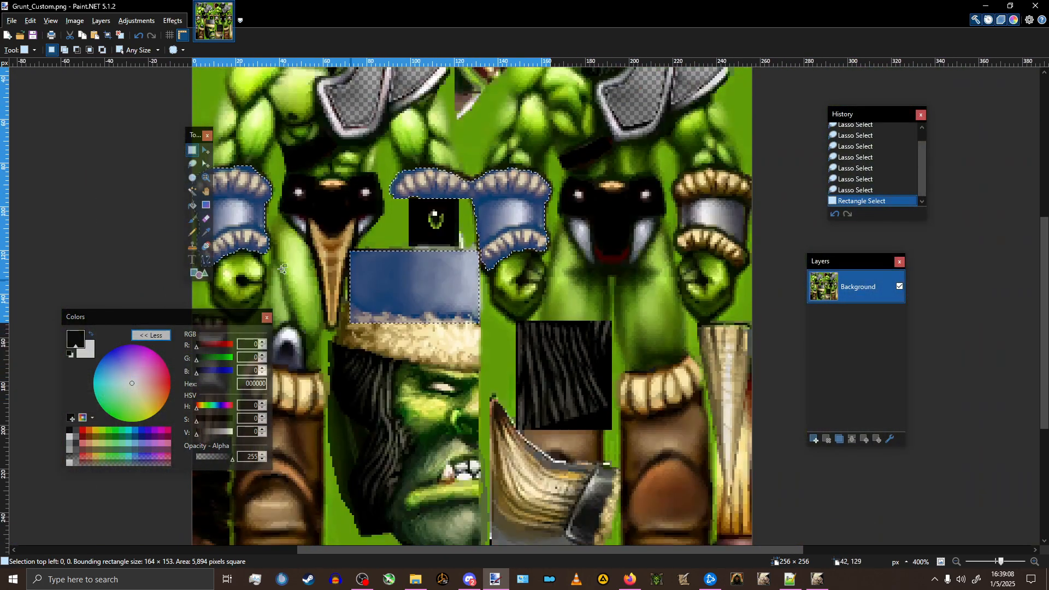
Add the fur trim below the helmet band, including its uneven left edge, to the selection with Lasso Select.
left_click(194, 162)
scroll(432, 324, "up", 3, "ctrl")
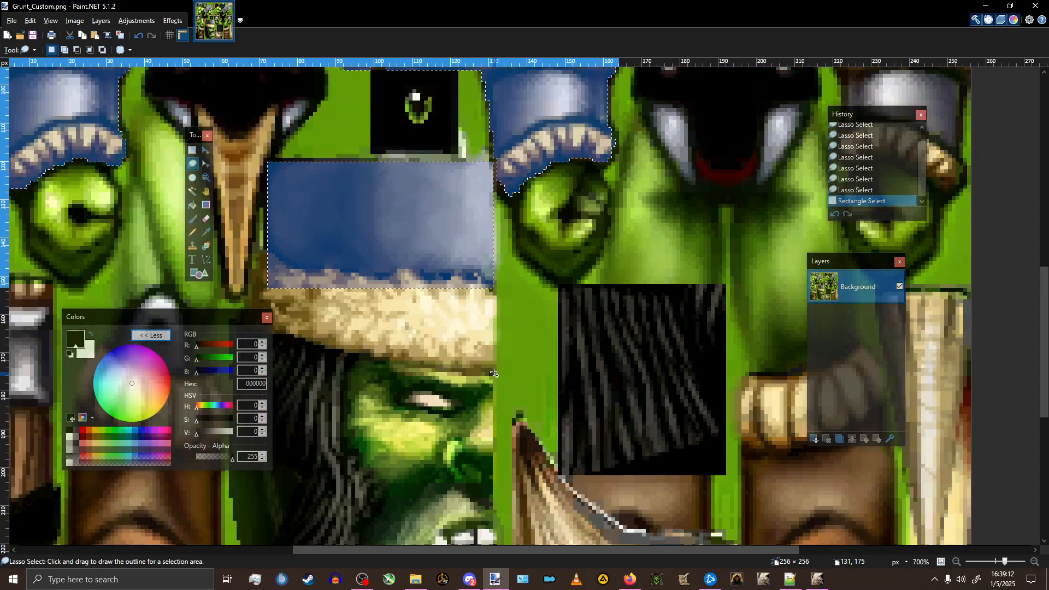
mouse_move(494, 376)
left_mouse_down()
mouse_move(306, 344)
mouse_move(270, 298)
mouse_move(290, 260)
mouse_move(282, 243)
left_mouse_up()
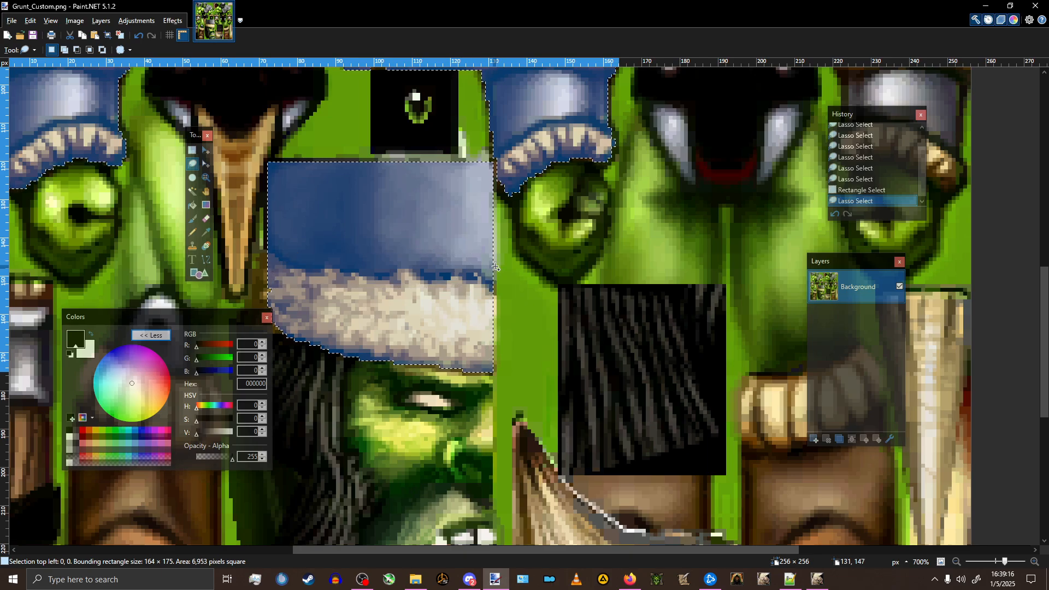
scroll(522, 315, "left", 3)
mouse_move(485, 326)
left_mouse_down()
mouse_move(467, 329)
mouse_move(446, 296)
mouse_move(466, 263)
left_mouse_up()
Add the long black hair strand beside the large face to the lasso selection.
scroll(535, 265, "down", 3)
scroll(535, 265, "down", 3)
scroll(540, 247, "up", 3)
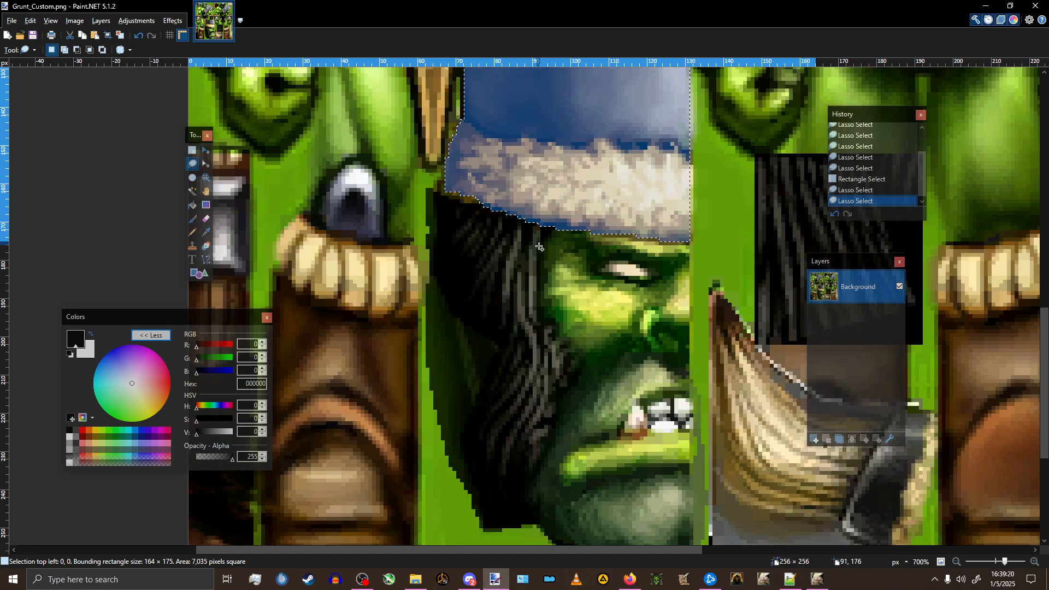
left_click_drag(550, 223, 540, 270)
mouse_move(547, 316)
left_mouse_down()
mouse_move(580, 382)
mouse_move(547, 446)
mouse_move(526, 527)
mouse_move(477, 517)
mouse_move(464, 443)
mouse_move(494, 342)
mouse_move(462, 317)
mouse_move(437, 274)
mouse_move(442, 213)
left_mouse_up()
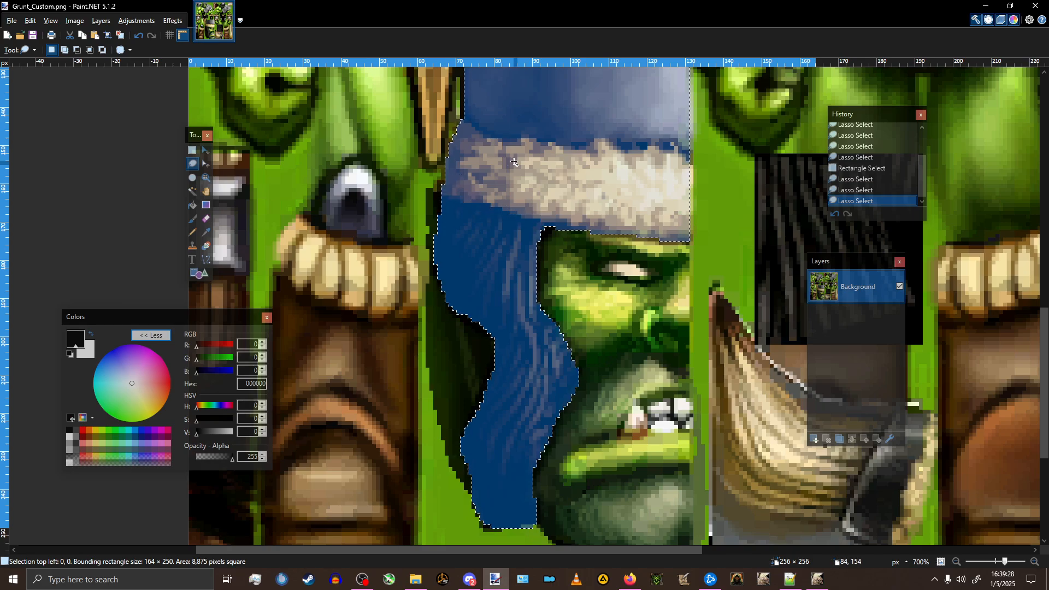
scroll(572, 254, "down", 4, "ctrl")
scroll(572, 254, "up", 3)
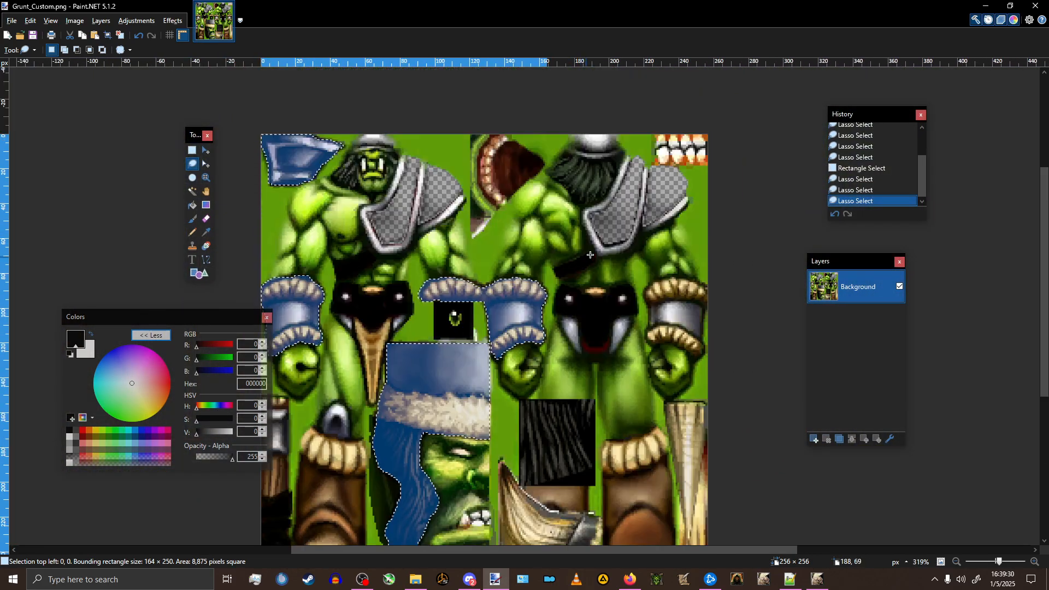
Invert the selection so that everything except the selected armor, fur and hair areas is selected.
scroll(489, 224, "down", 2, "ctrl")
scroll(489, 224, "up", 3, "ctrl")
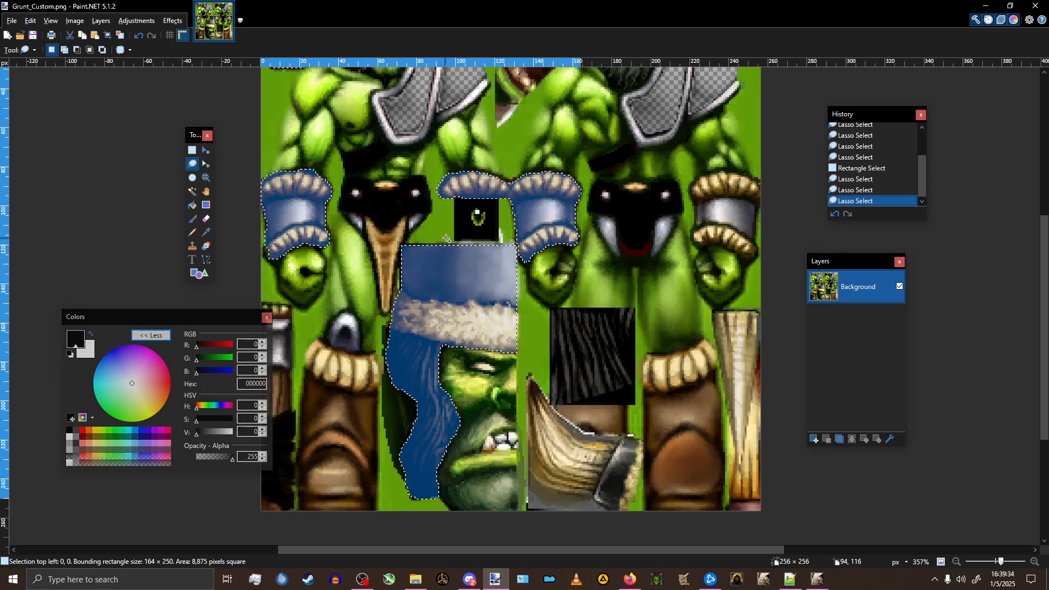
key("ctrl+i")
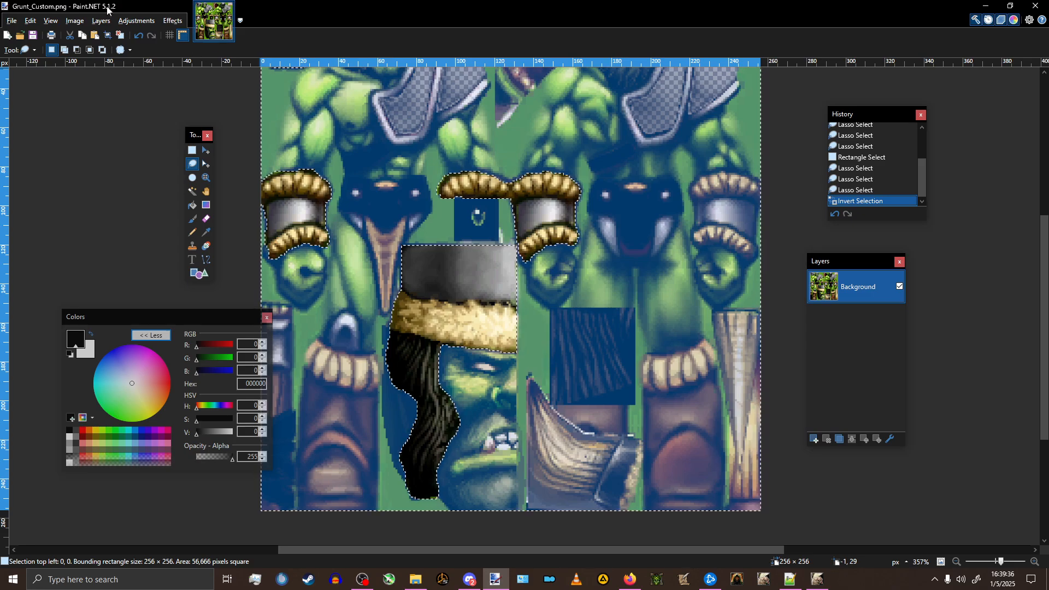
left_click(84, 22)
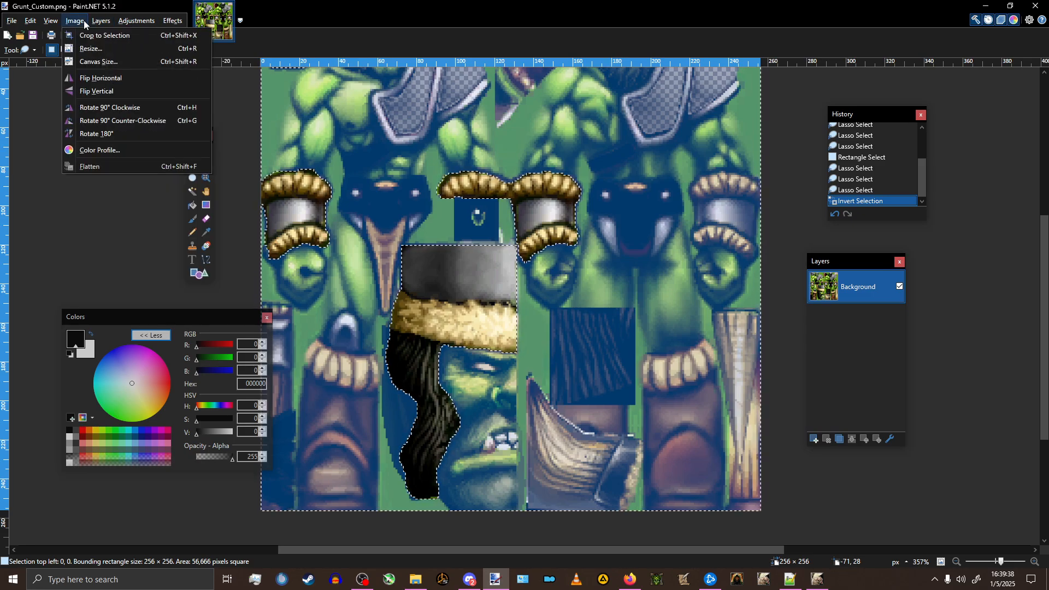
left_click(42, 21)
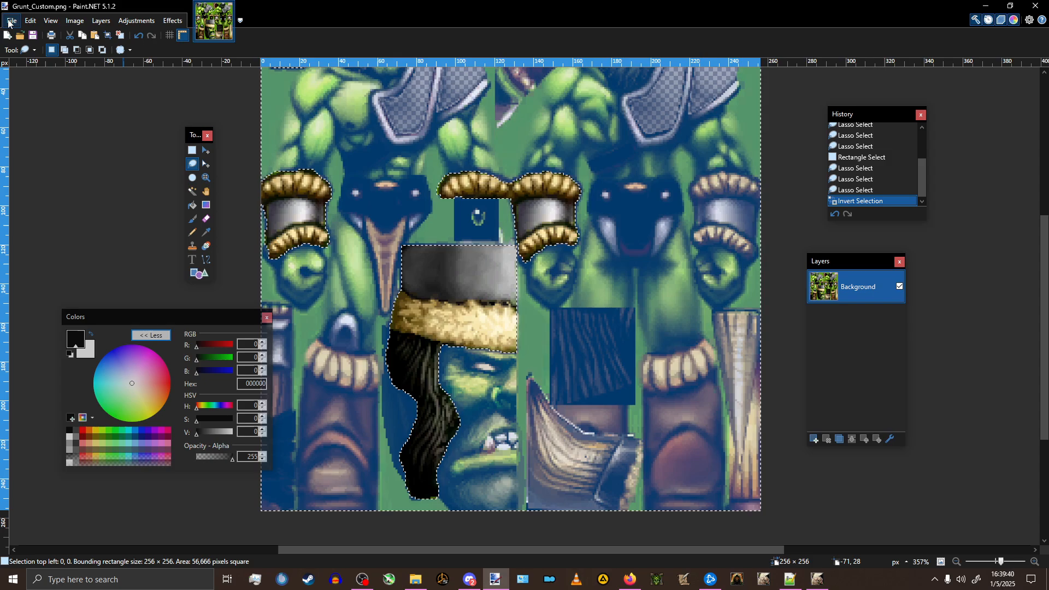
left_click(8, 20)
mouse_move(56, 24)
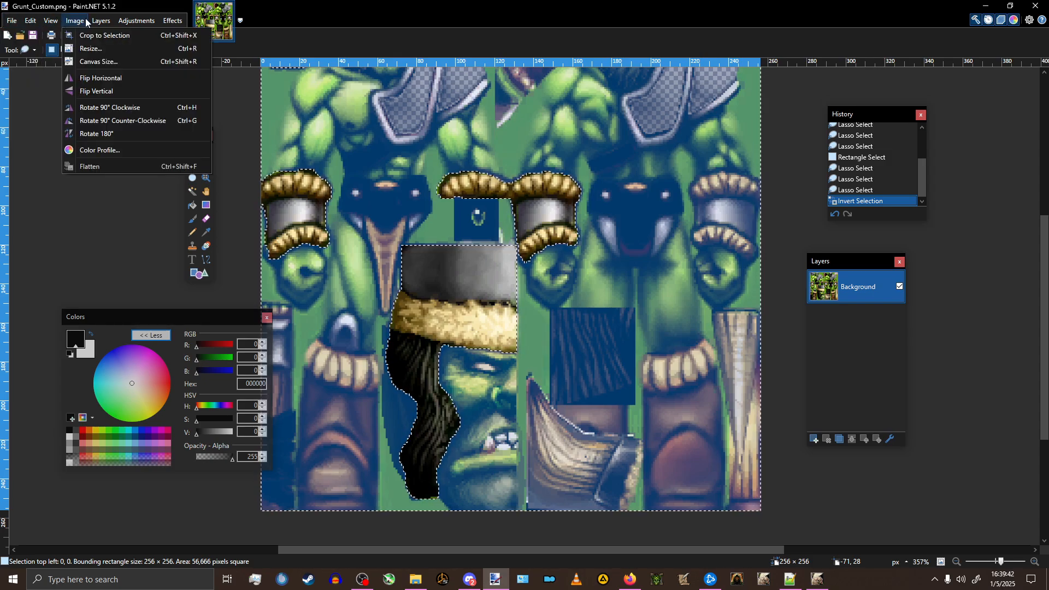
mouse_move(125, 23)
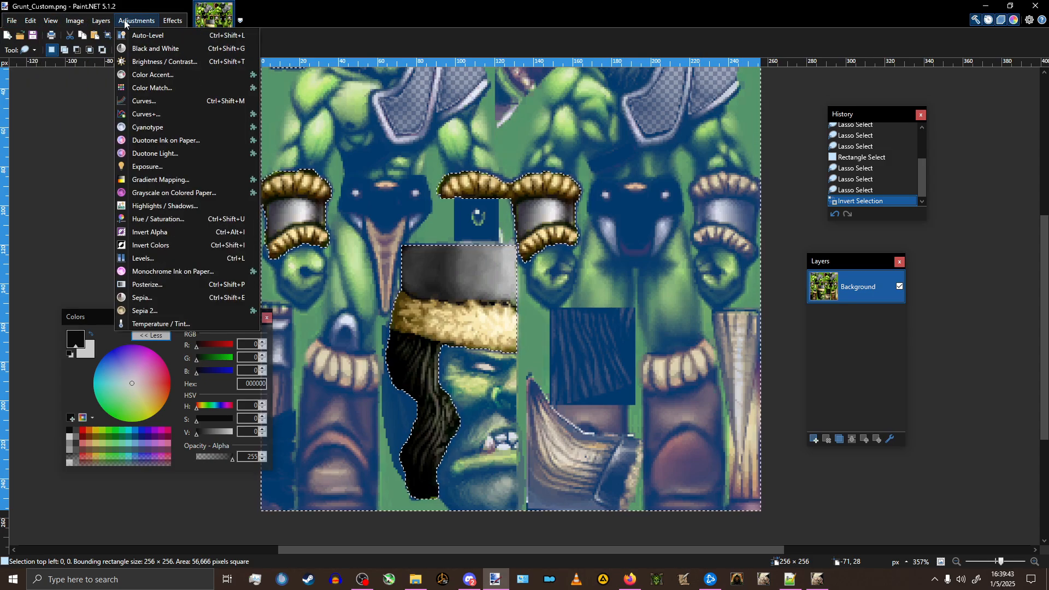
left_click(152, 22)
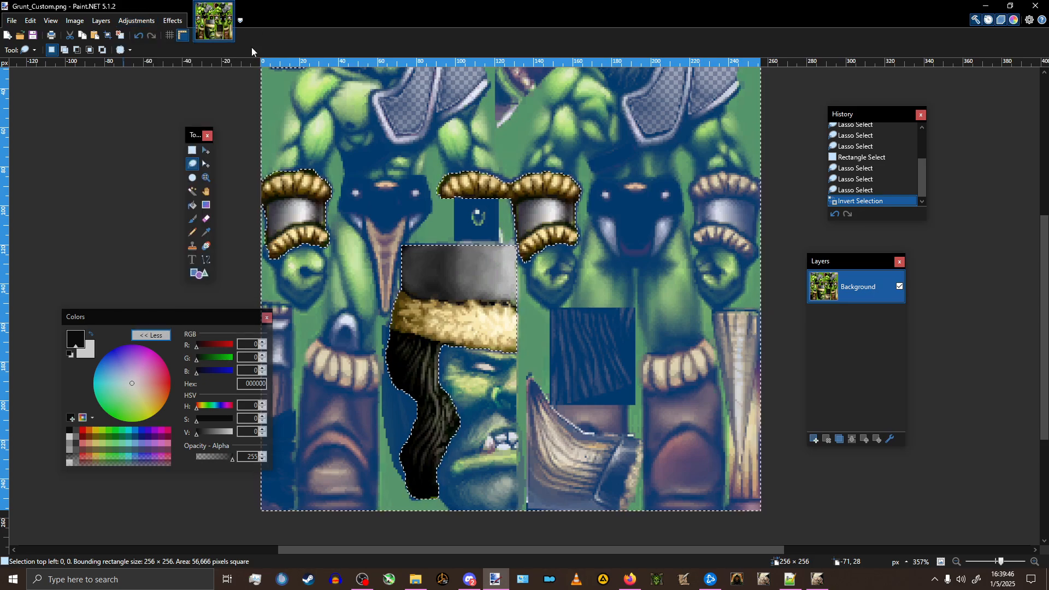
scroll(591, 148, "up", 3)
scroll(478, 202, "down", 3)
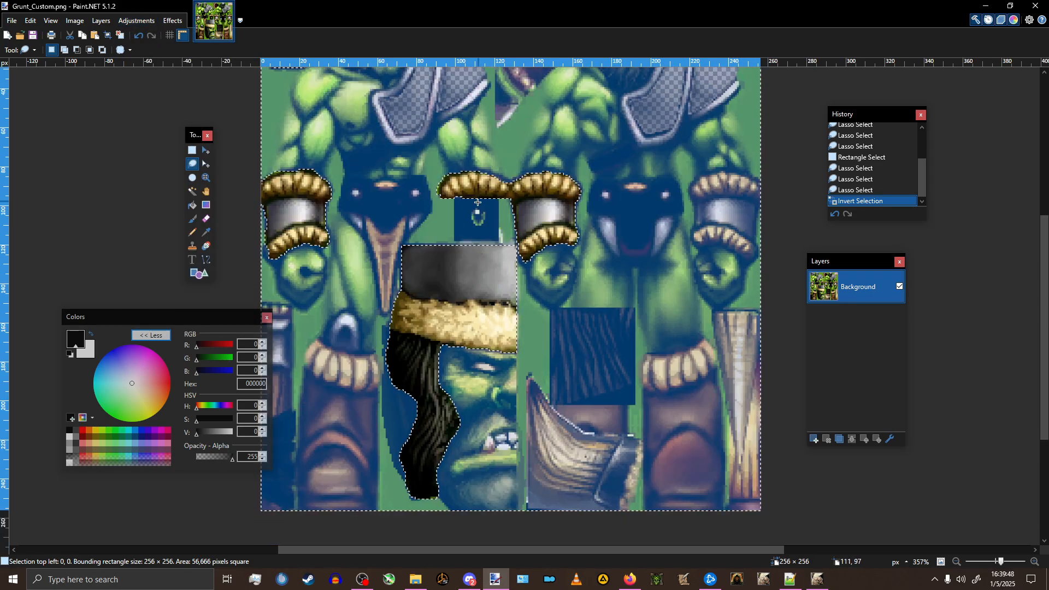
Shift the hue of the selected skin, boots and background areas to 101 with Hue / Saturation.
left_click(136, 21)
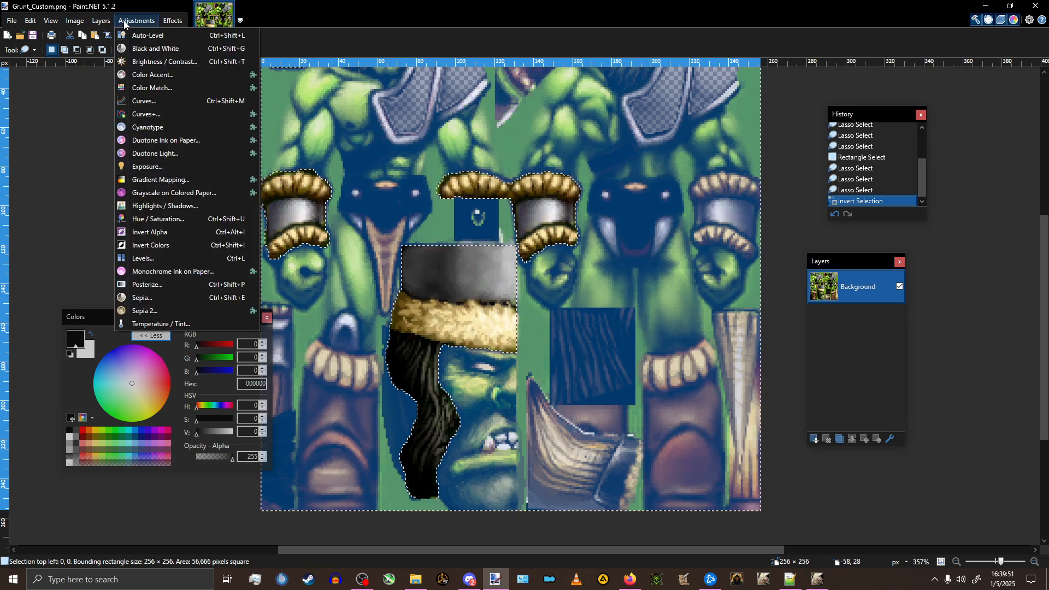
left_click(159, 218)
left_click_drag(503, 231, 706, 242)
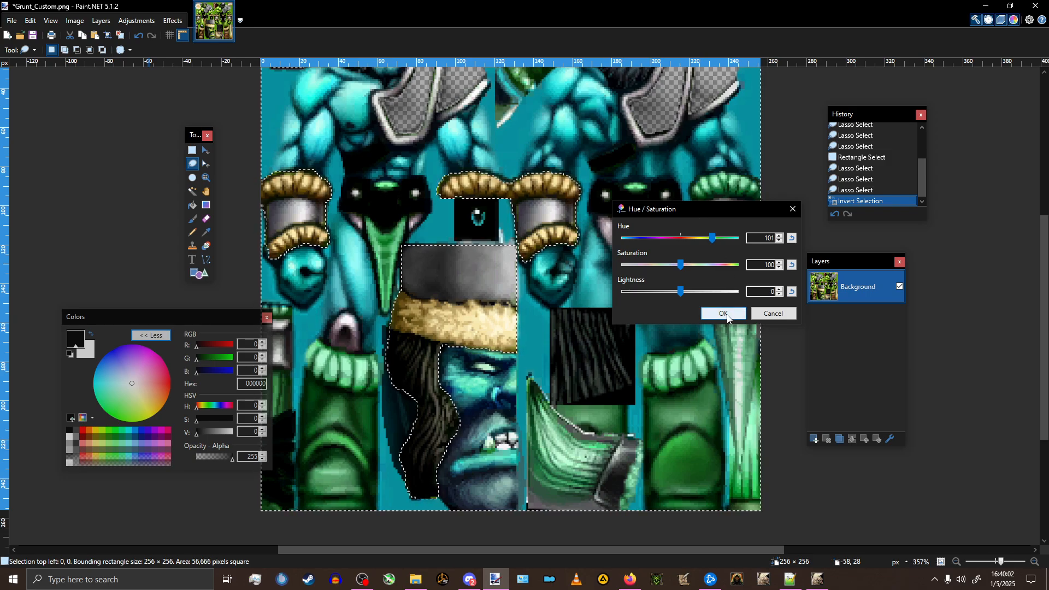
left_click(723, 314)
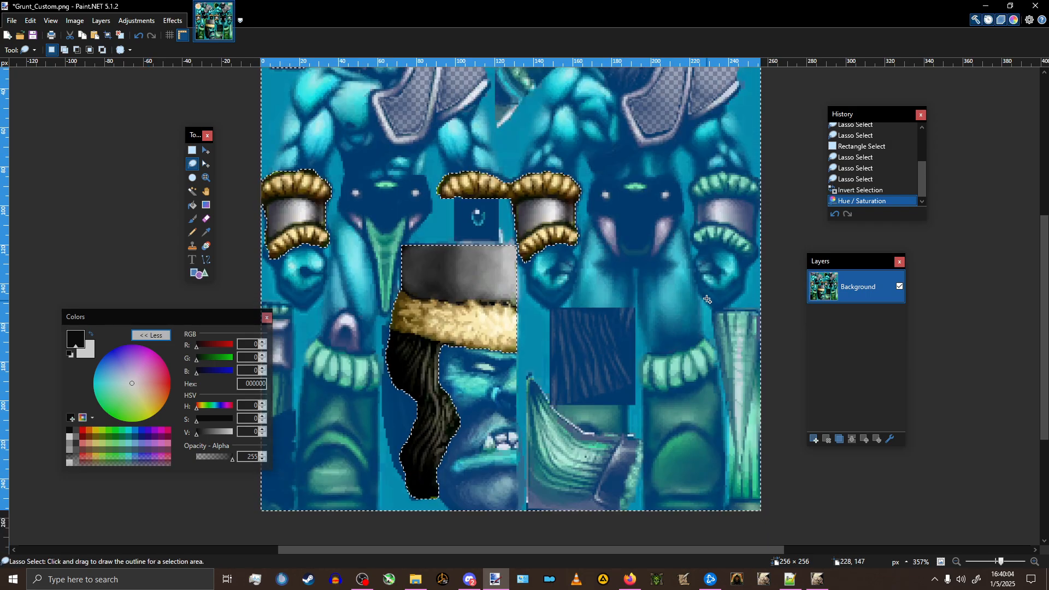
Deselect everything and look over the whole recolored grunt texture.
key("ctrl+d")
scroll(735, 260, "up", 2, "ctrl")
scroll(670, 372, "down", 2)
scroll(672, 344, "down", 3, "ctrl")
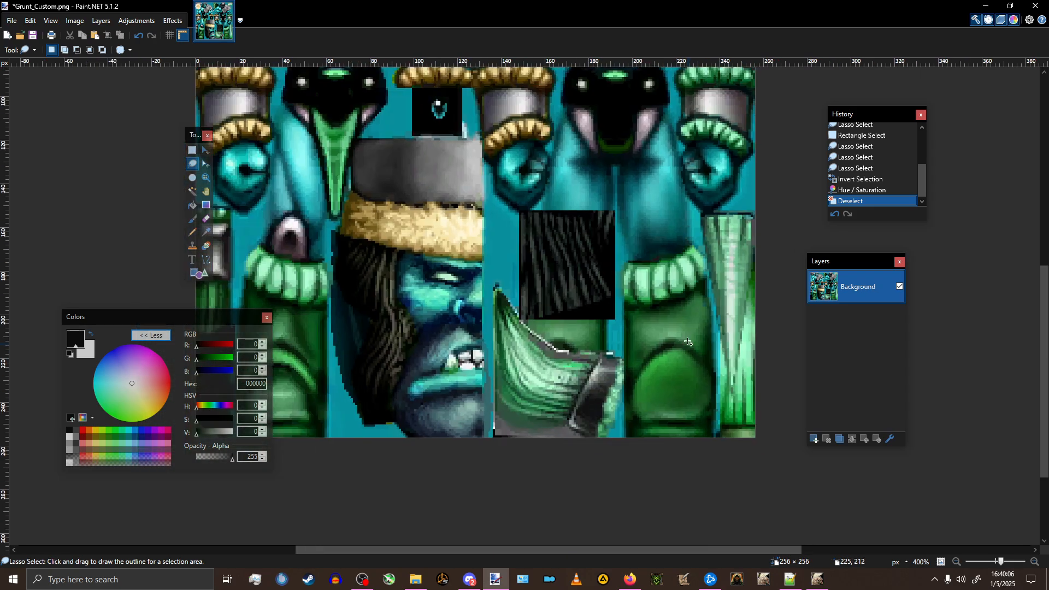
scroll(672, 303, "up", 1)
scroll(678, 223, "up", 1)
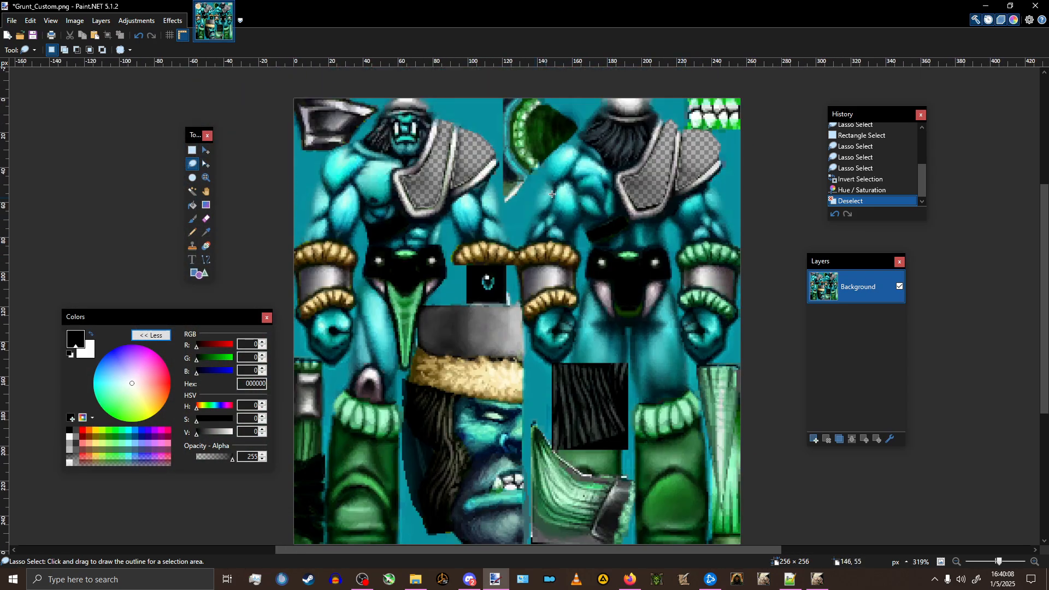
scroll(502, 234, "down", 3, "ctrl")
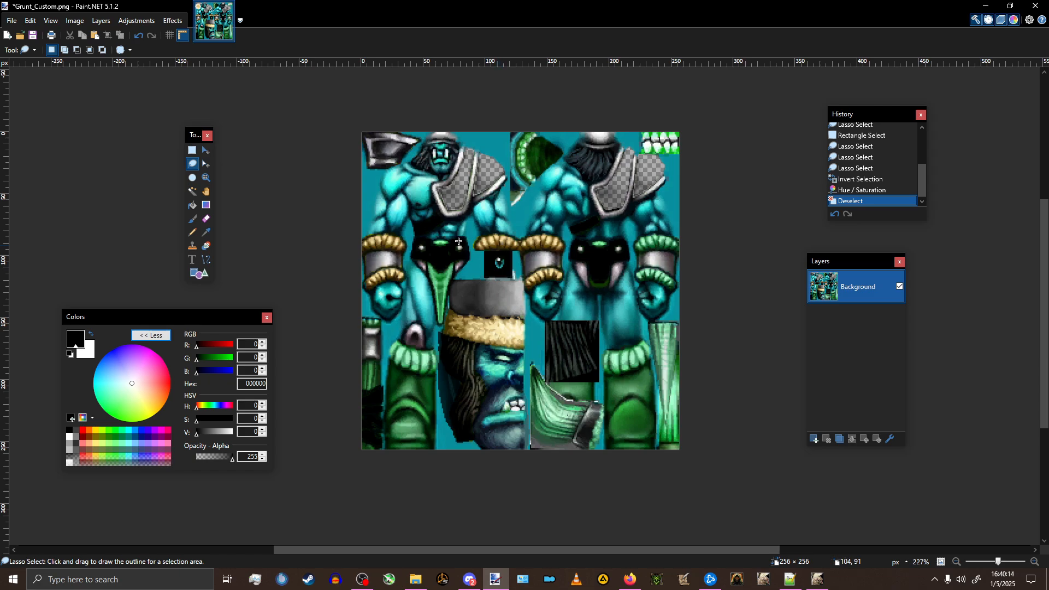
Start saving a copy of the texture in the Grunt Example folder with TGA as the file type.
left_click(13, 21)
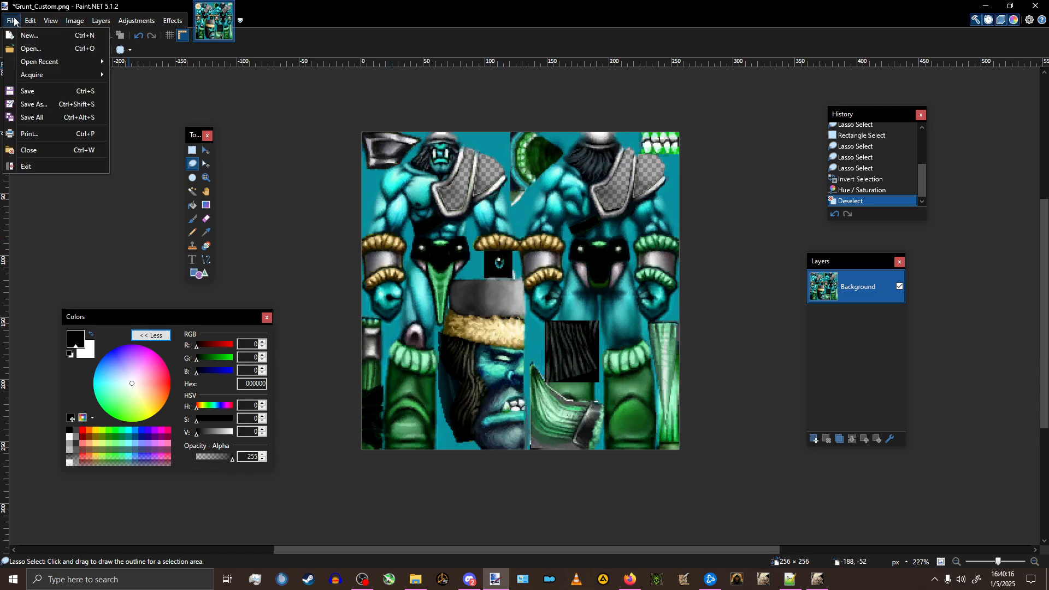
left_click(60, 104)
left_click(126, 352)
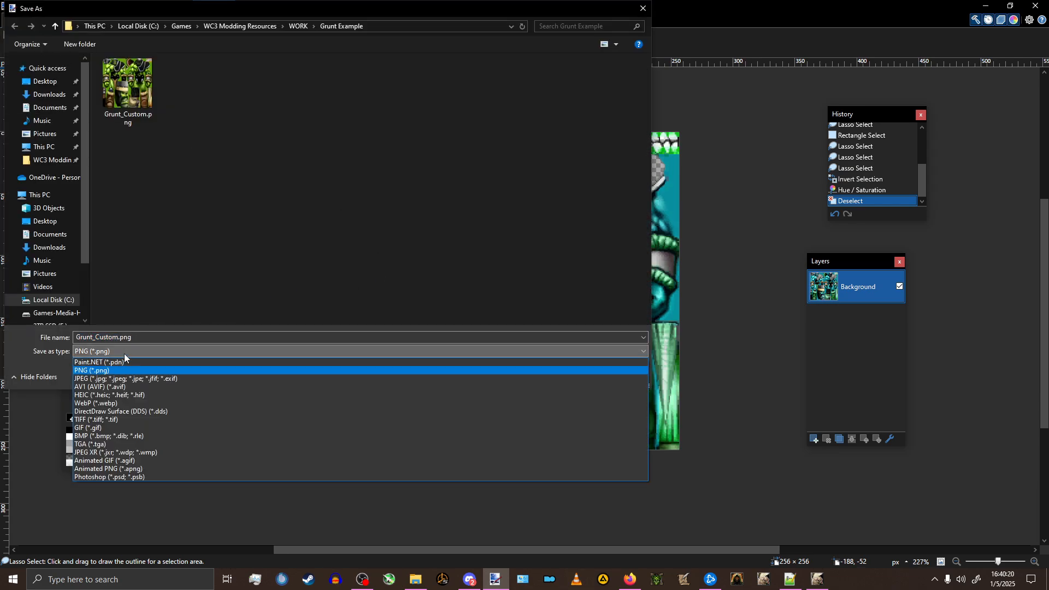
left_click(100, 445)
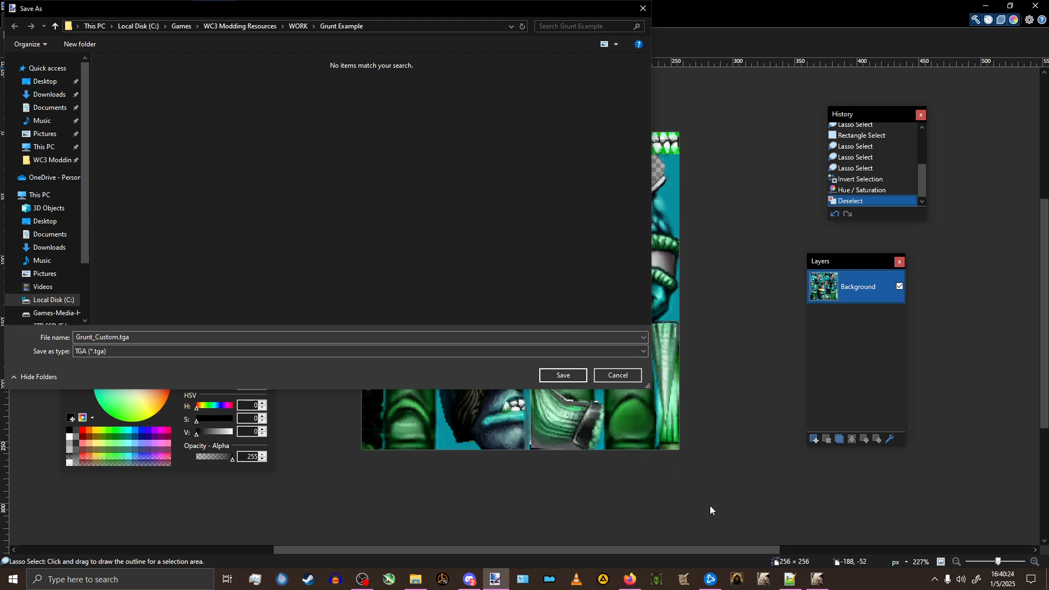
Switch to Retera Model Studio to look at the grunt model, and return to the unfinished save in Paint.NET.
mouse_move(818, 580)
left_click(820, 552)
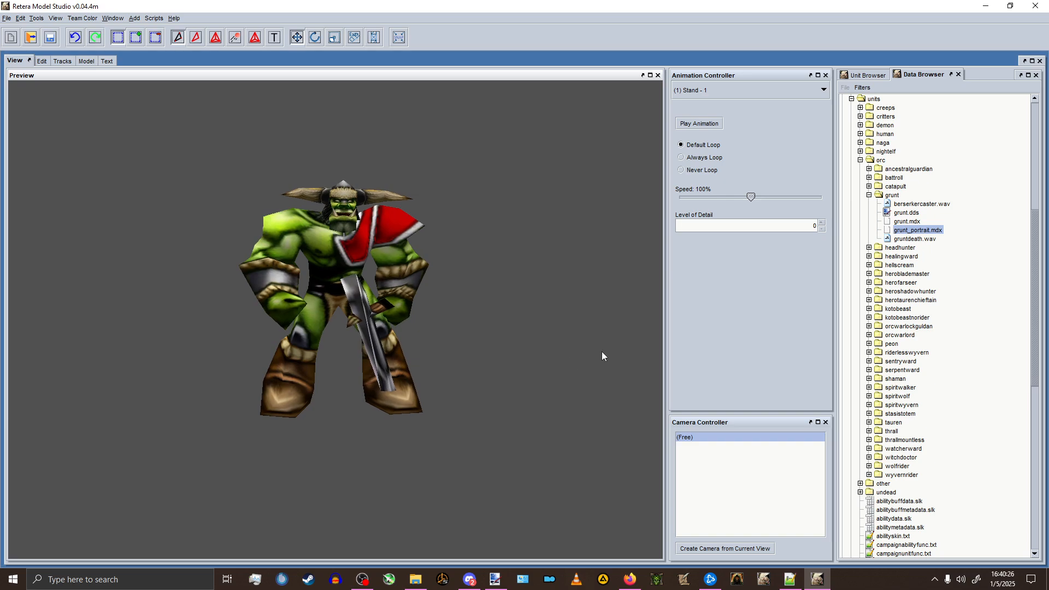
left_click(987, 10)
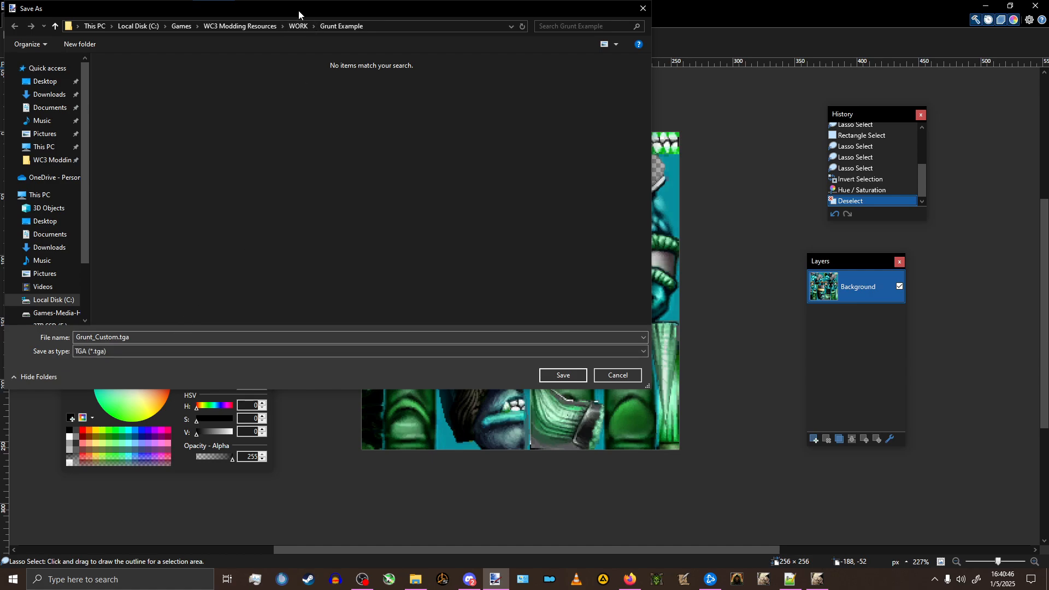
Save the texture as Grunt_Custom.tga with 32-bit depth and conversion to sRGB, and close Paint.NET.
mouse_move(299, 12)
left_mouse_down()
mouse_move(342, 43)
mouse_move(433, 67)
left_mouse_up()
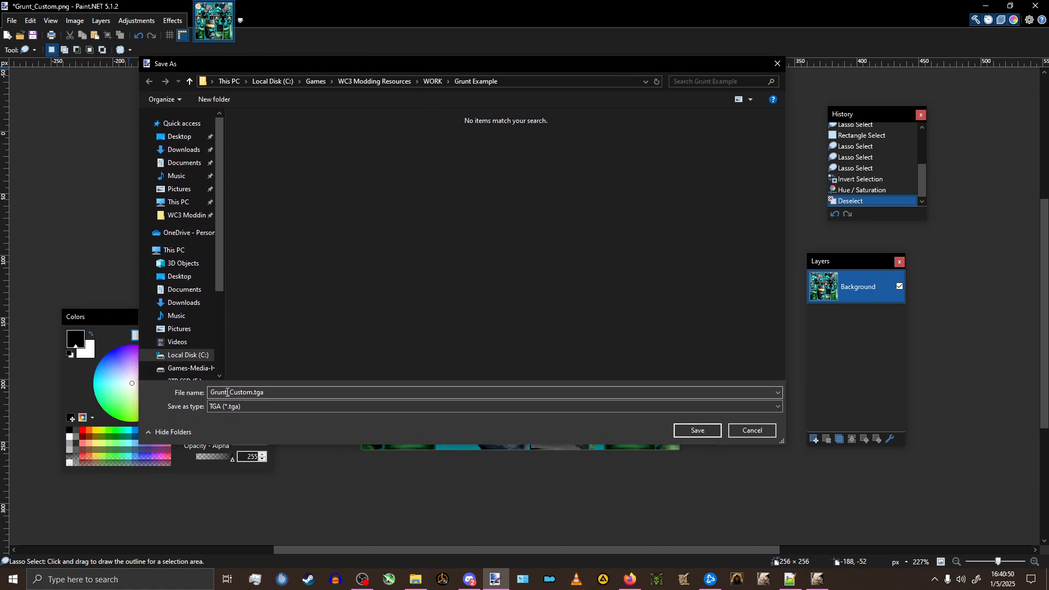
left_click(698, 431)
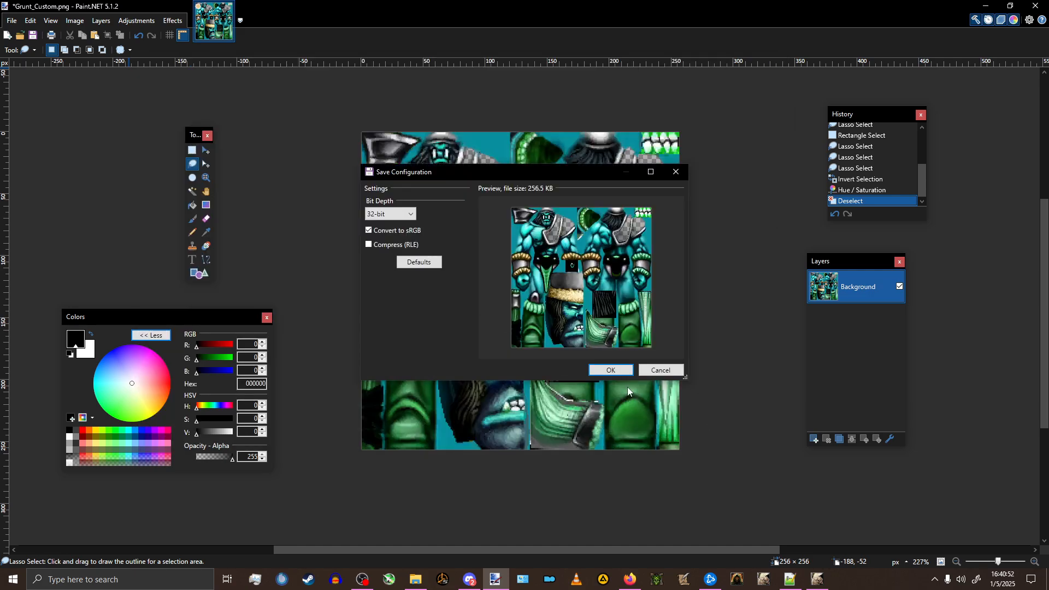
left_click(611, 371)
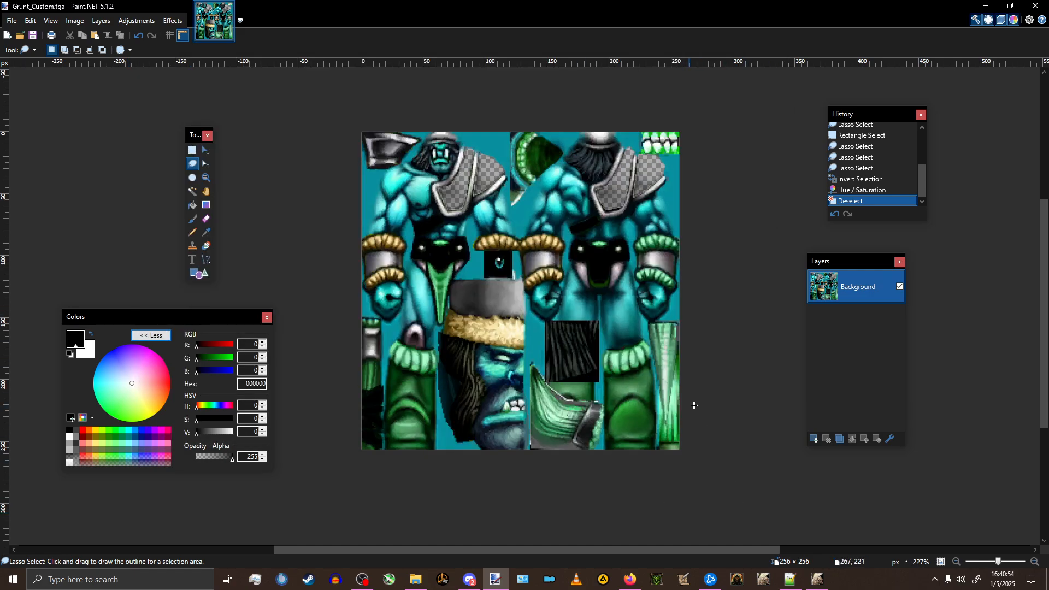
left_click(1036, 5)
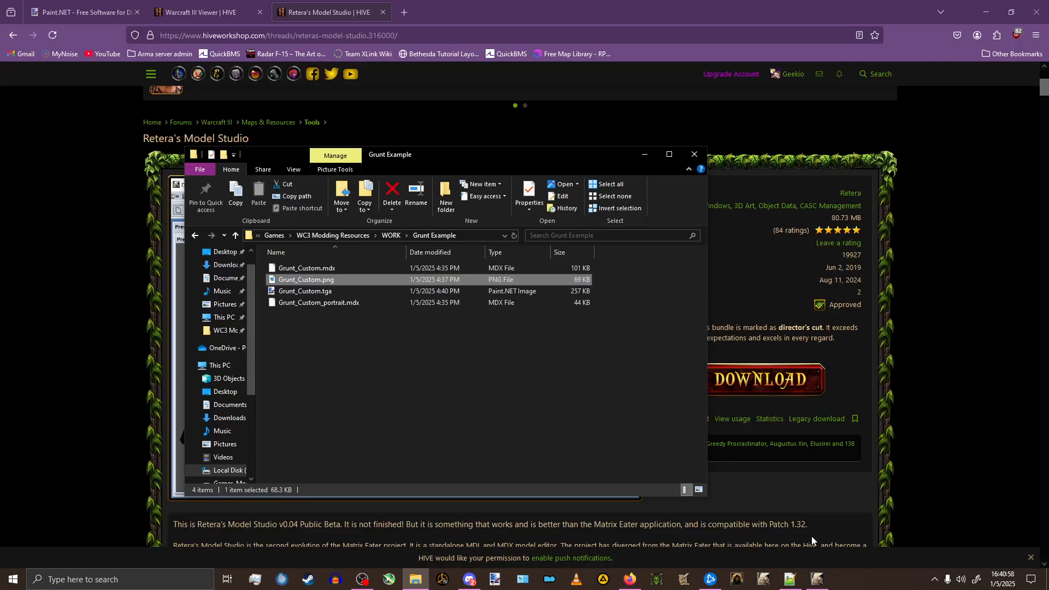
Launch Warcraft 3 Viewer and choose Grunt_Custom.tga from the WORK > Grunt Example folder for conversion to BLP.
left_click(744, 578)
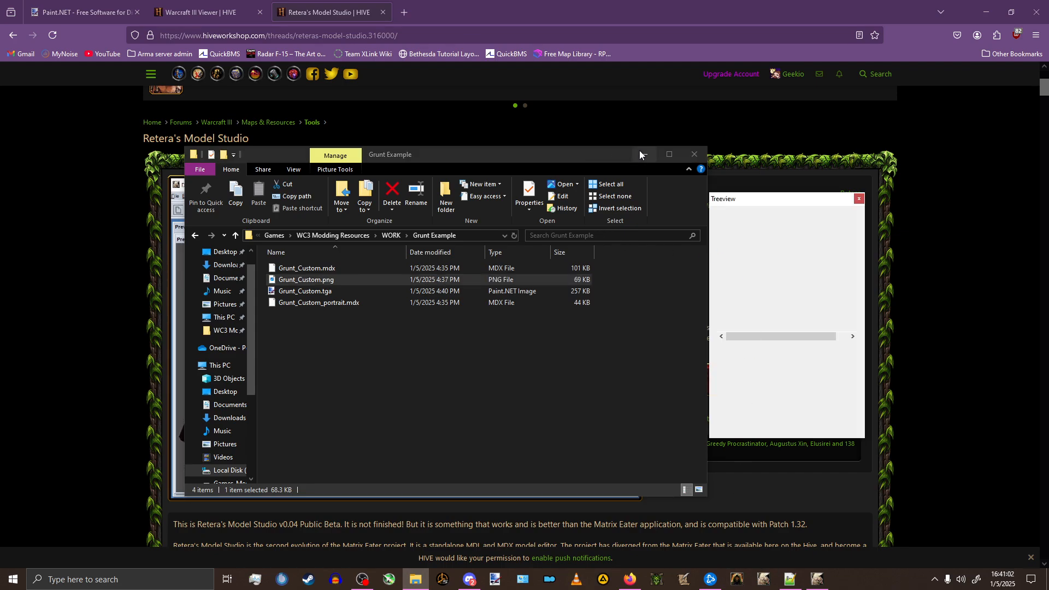
left_click_drag(461, 163, 420, 170)
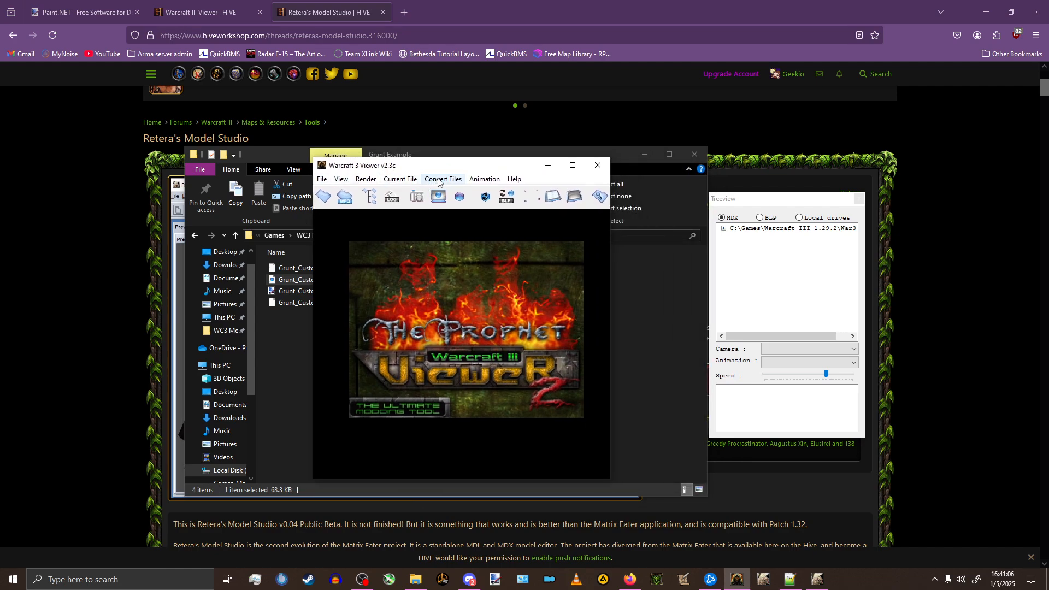
left_click(433, 180)
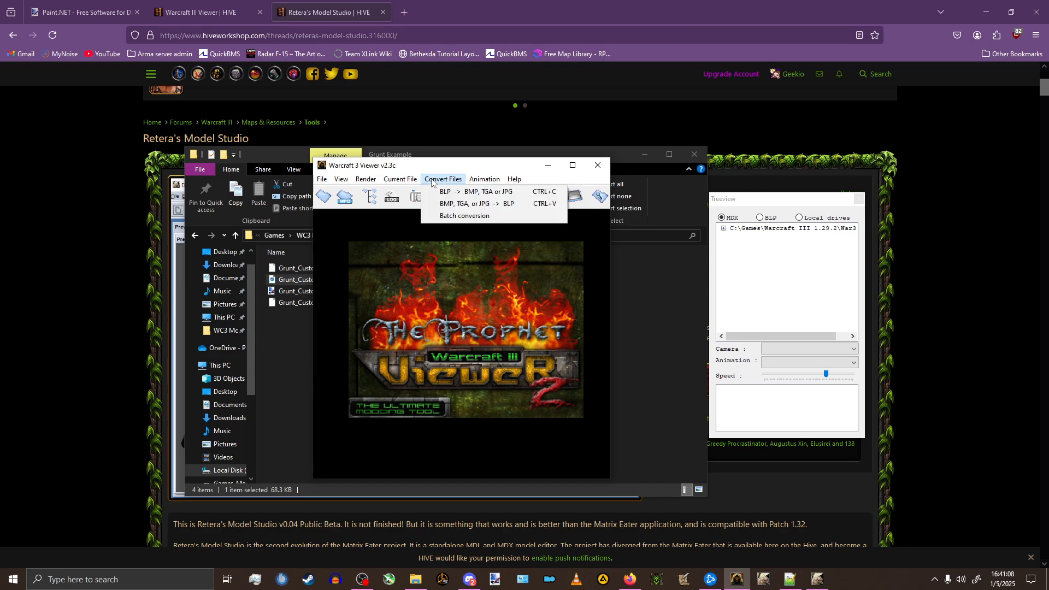
left_click(513, 206)
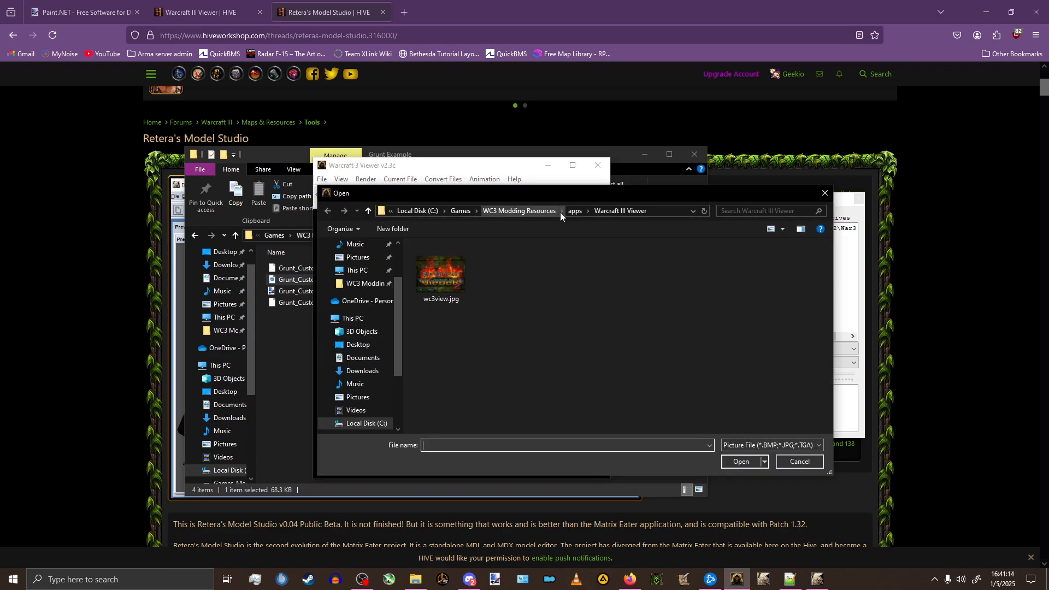
left_click(543, 211)
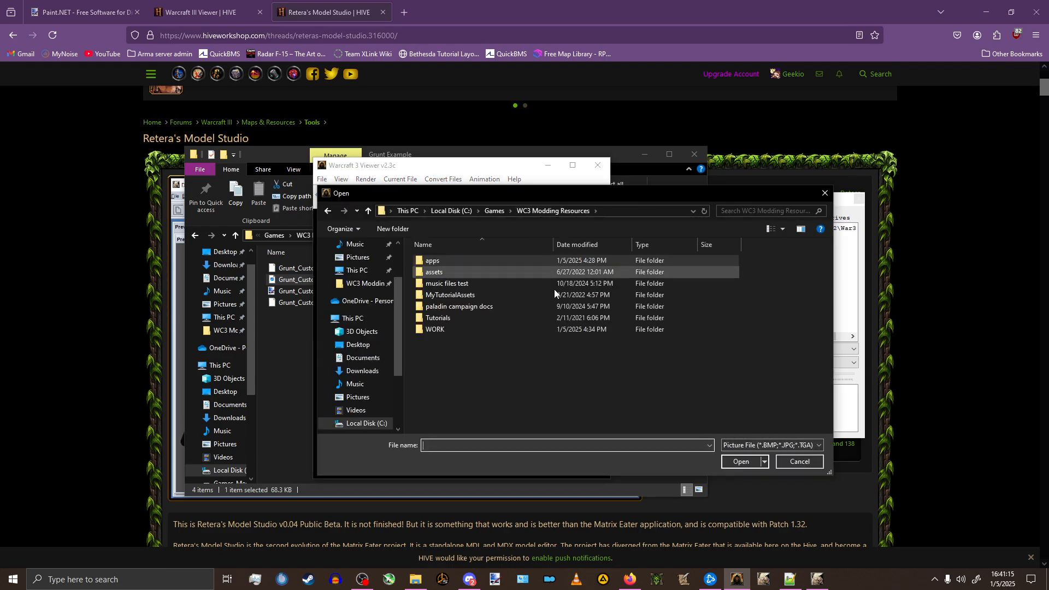
double_click(490, 328)
double_click(452, 300)
left_click(438, 259)
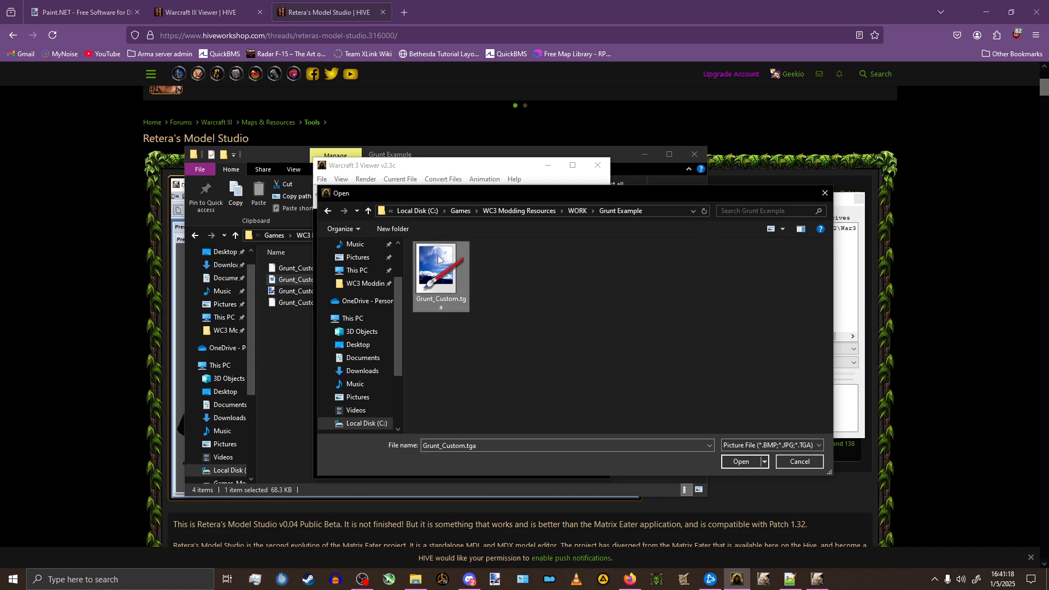
left_click(739, 462)
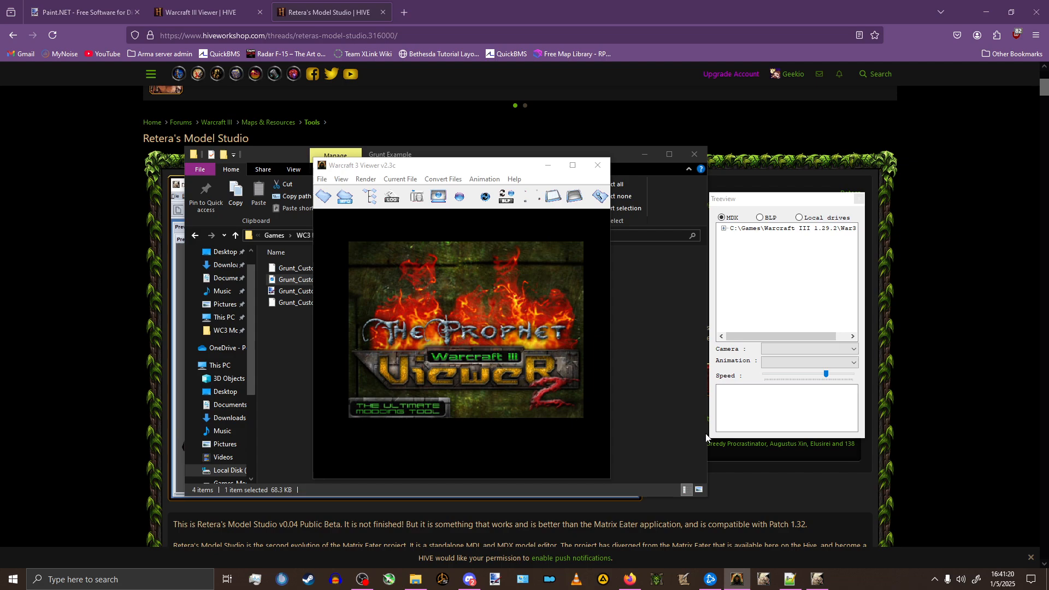
Save the converted texture as Grunt_Custom.blp with a compression quality of 85, and close the viewer.
left_click_drag(573, 193, 548, 196)
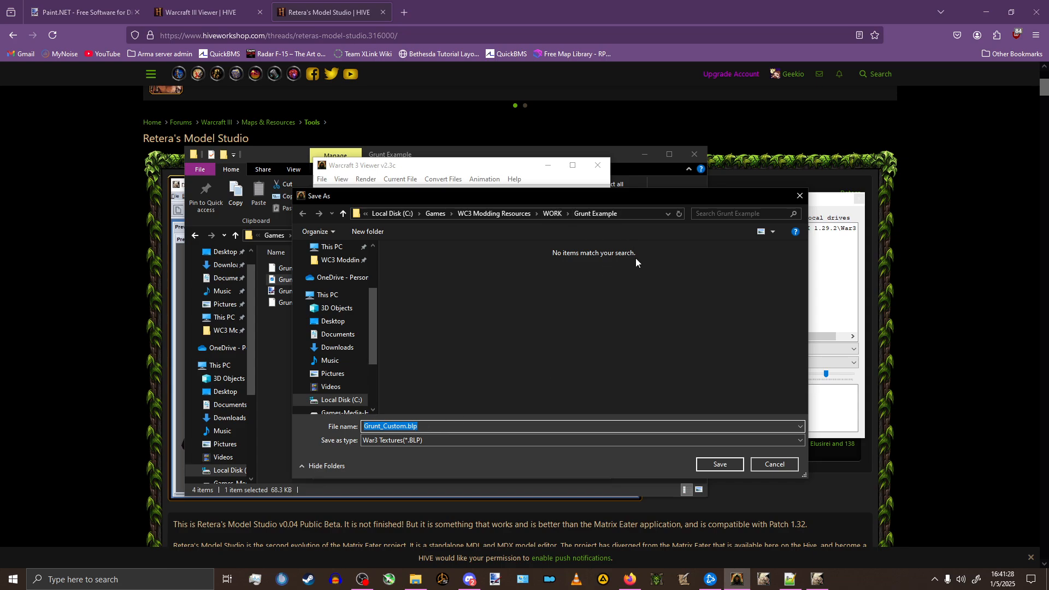
left_click(712, 460)
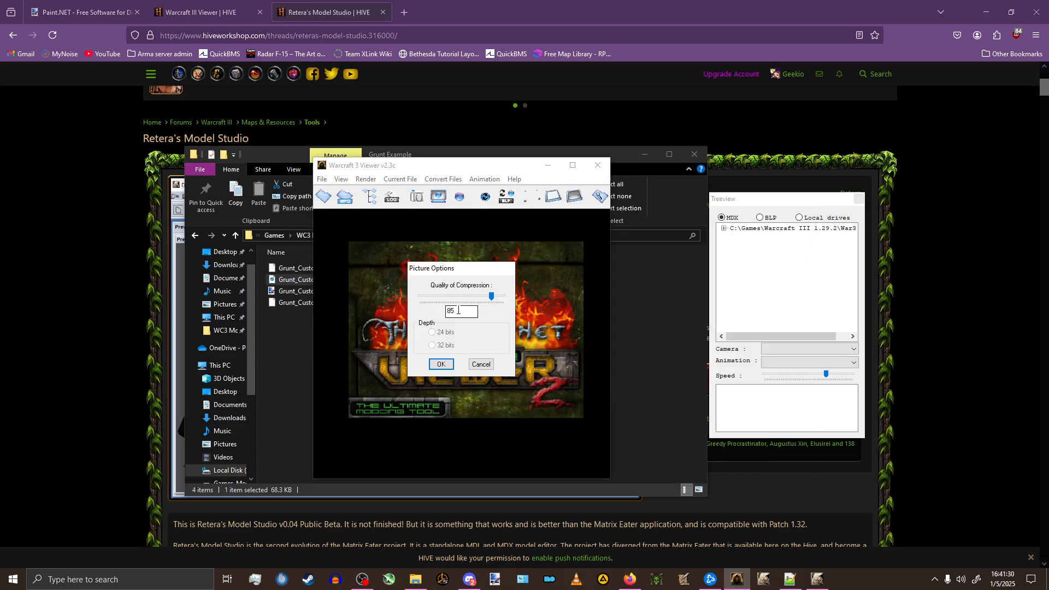
left_click(440, 366)
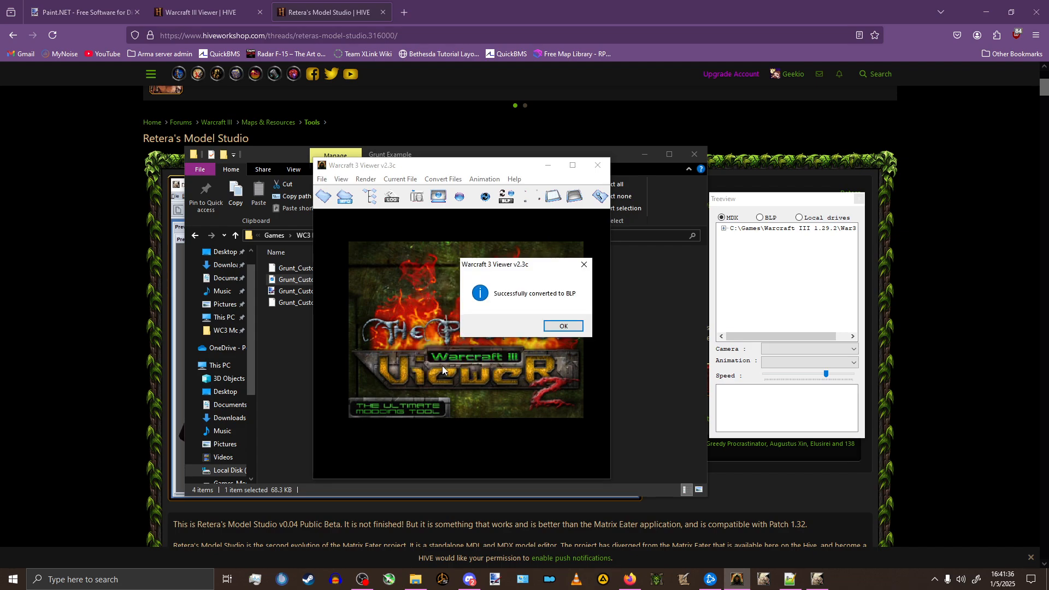
left_click(563, 326)
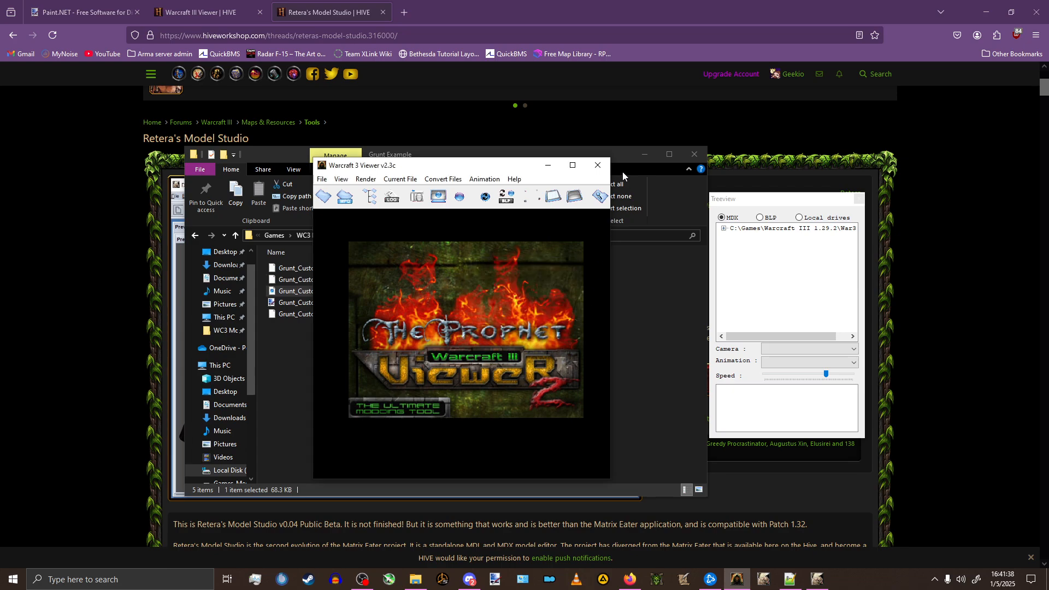
left_click(598, 165)
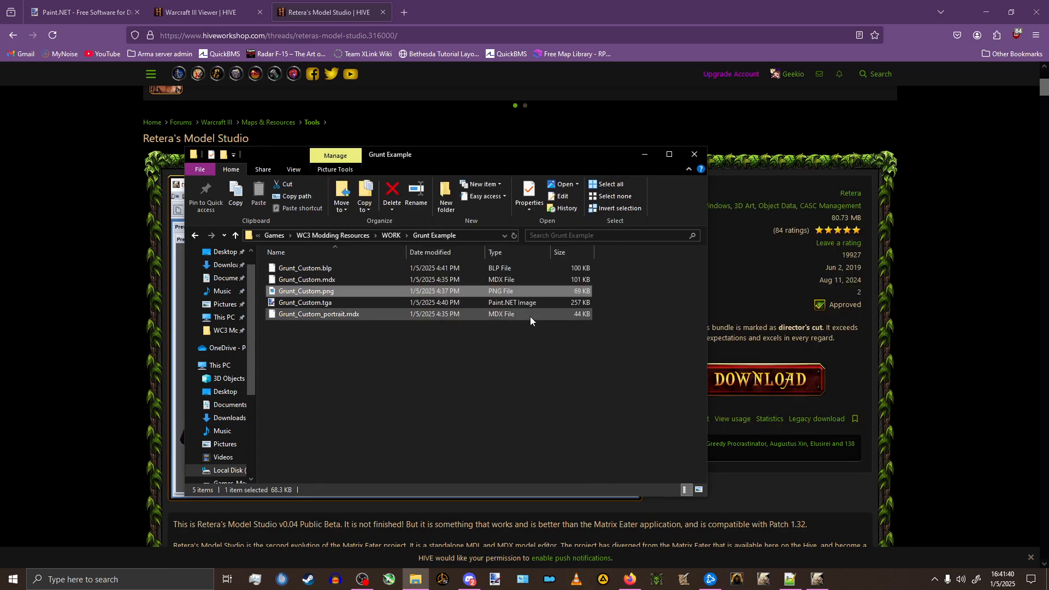
Delete Grunt_Custom.png and Grunt_Custom.tga from the Grunt Example folder, keeping the BLP texture and both MDX models.
left_click_drag(420, 158, 444, 158)
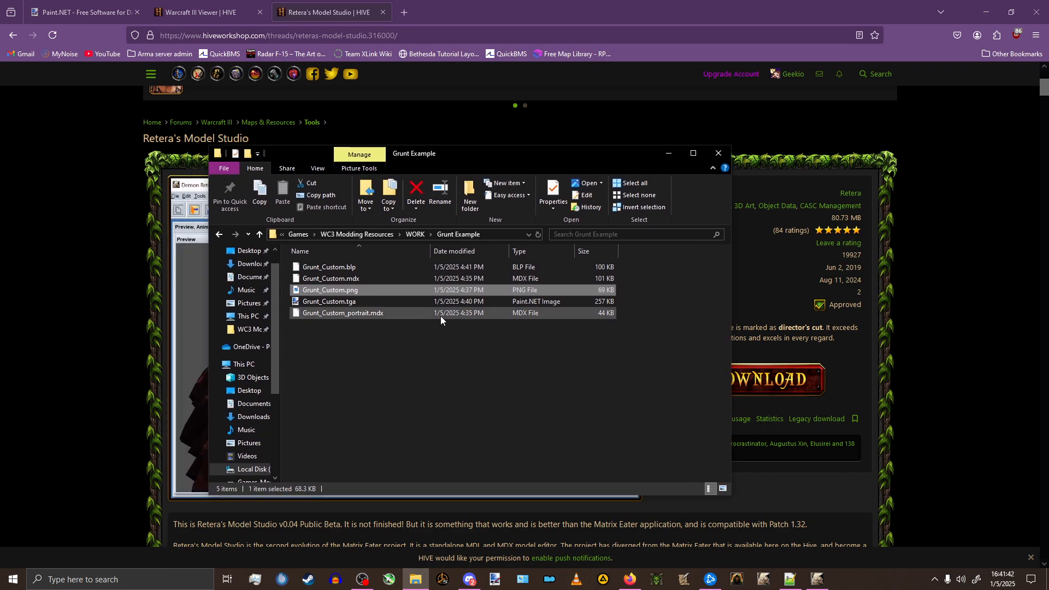
left_click(394, 314)
left_click(392, 290)
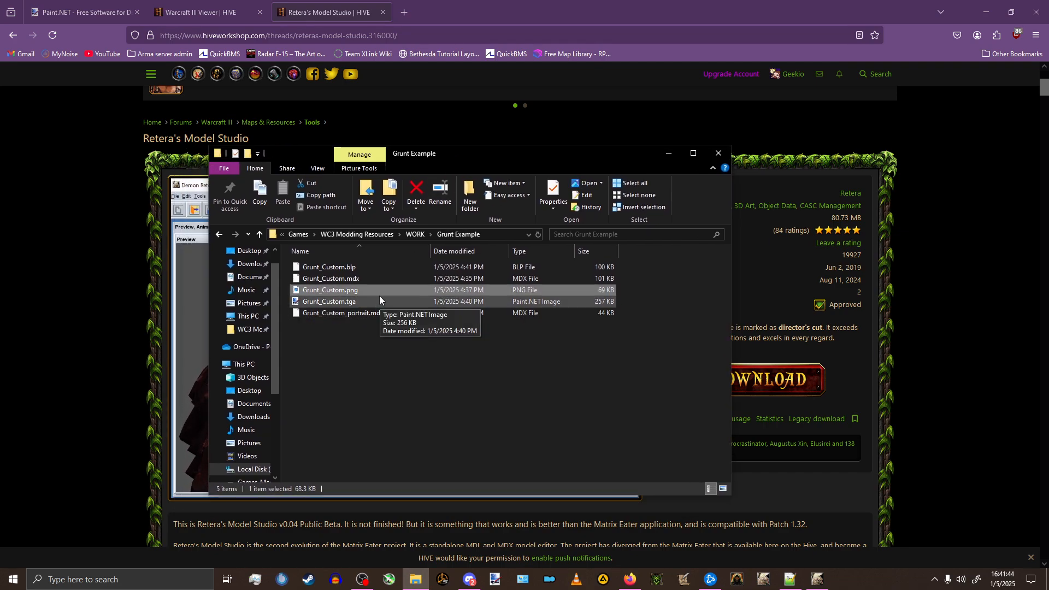
left_click(382, 302)
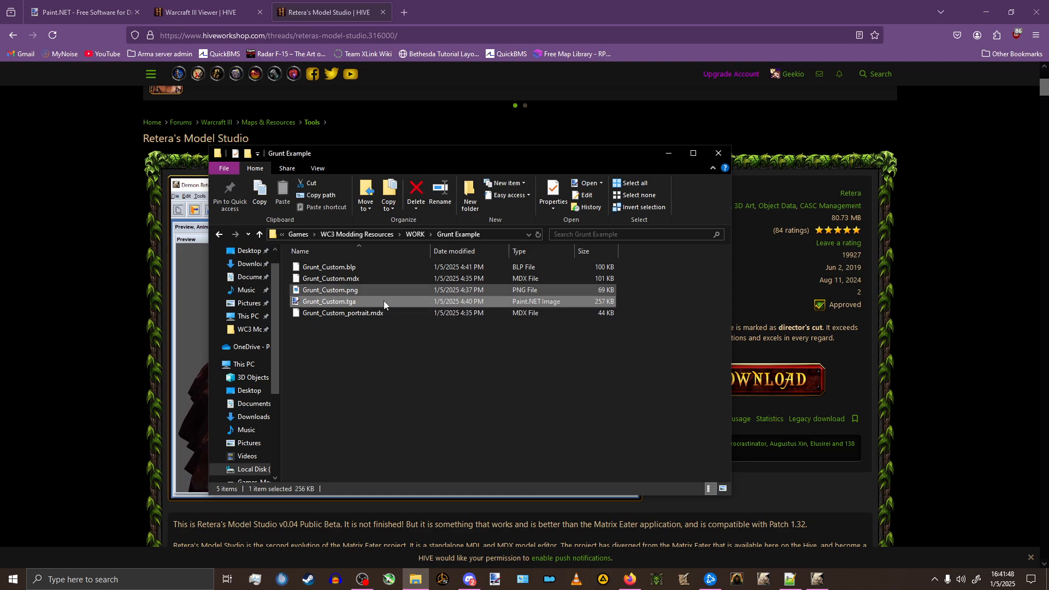
left_click(345, 266)
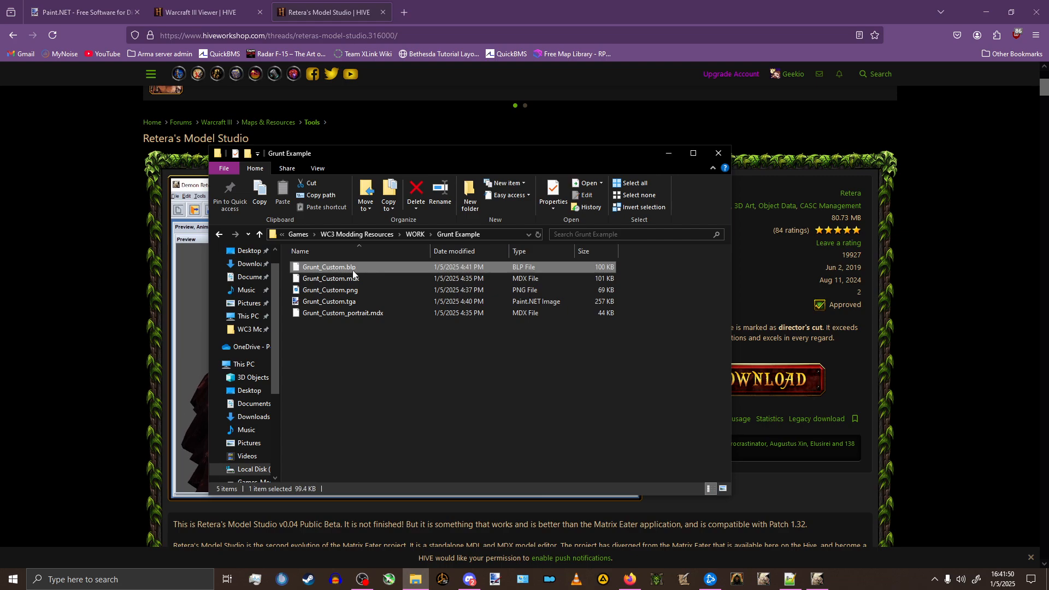
left_click_drag(638, 287, 533, 306)
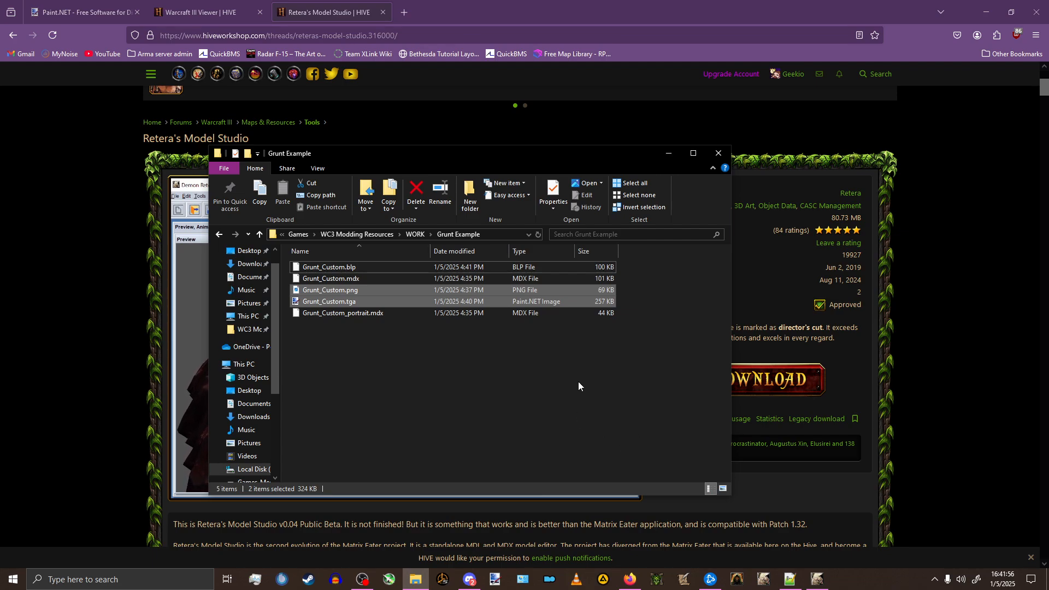
key("Delete")
left_click(396, 272)
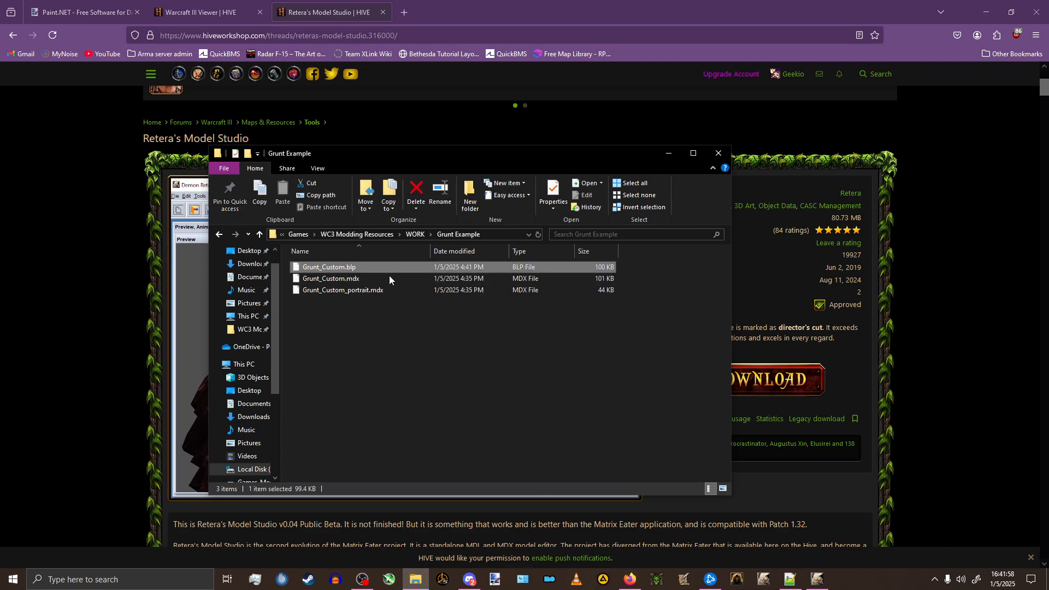
left_click(455, 355)
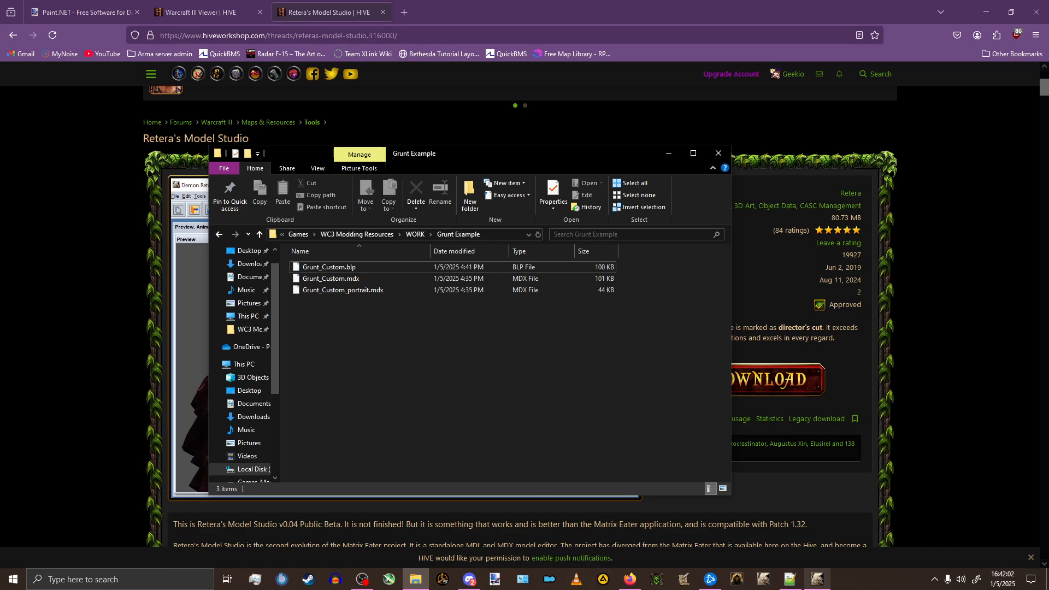
Switch to Retera Model Studio and open Grunt_Custom.mdx from the Grunt Example folder.
left_click(828, 585)
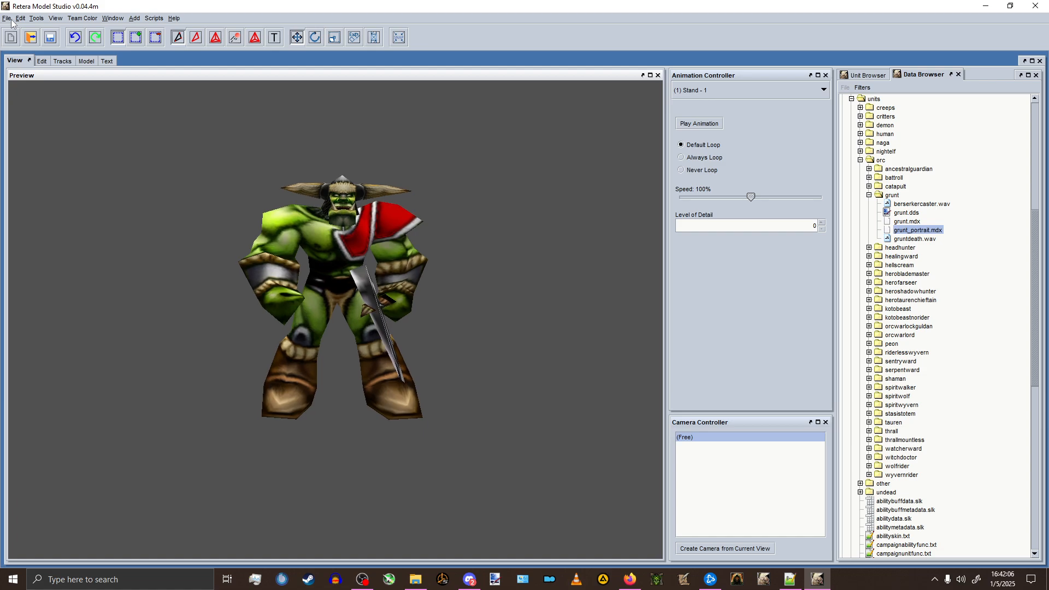
left_click(36, 18)
mouse_move(6, 18)
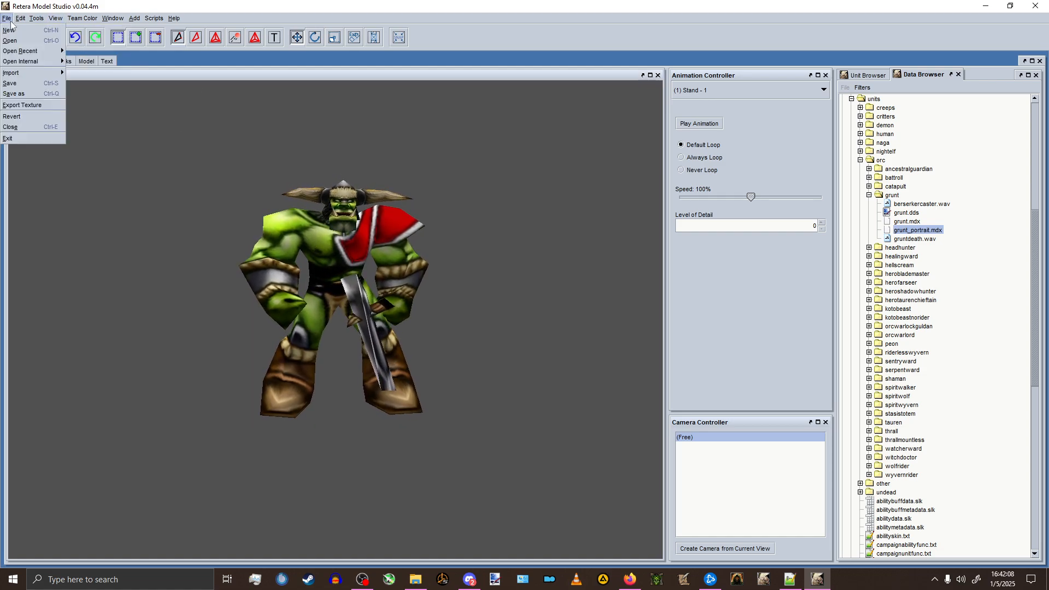
left_click(16, 43)
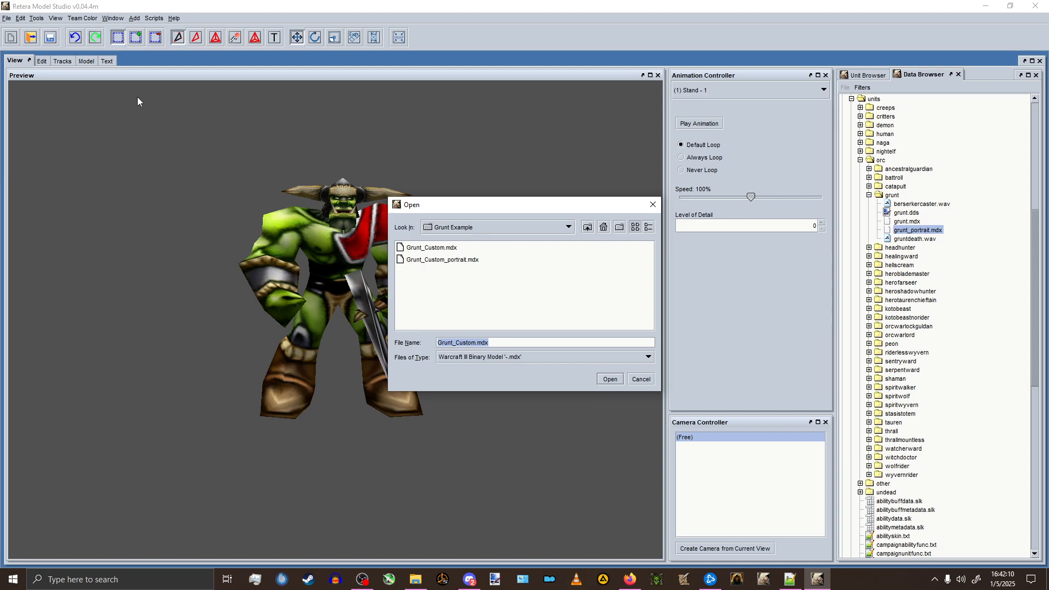
left_click(431, 247)
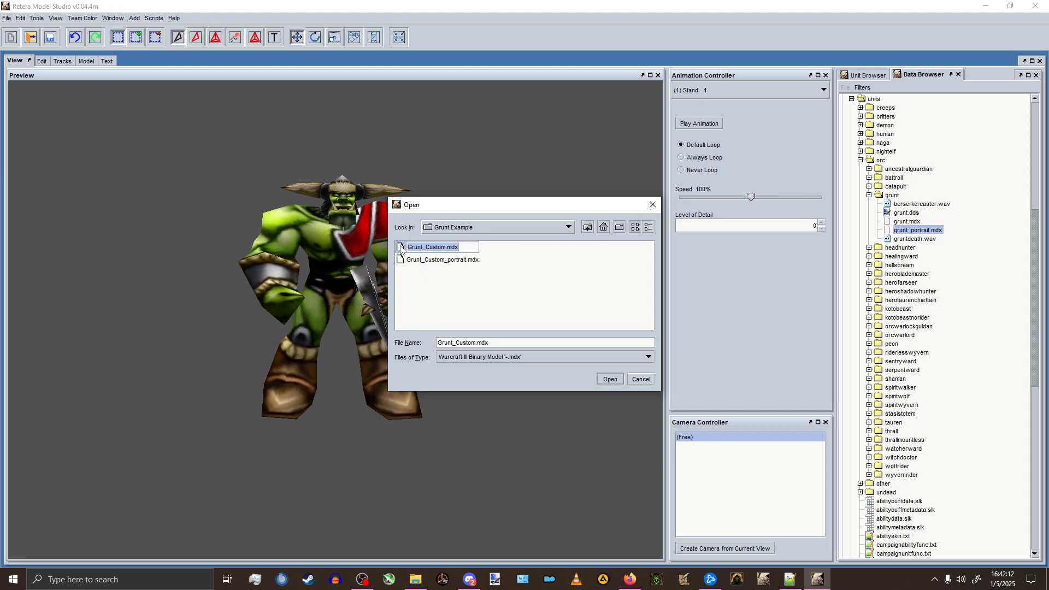
left_click(499, 269)
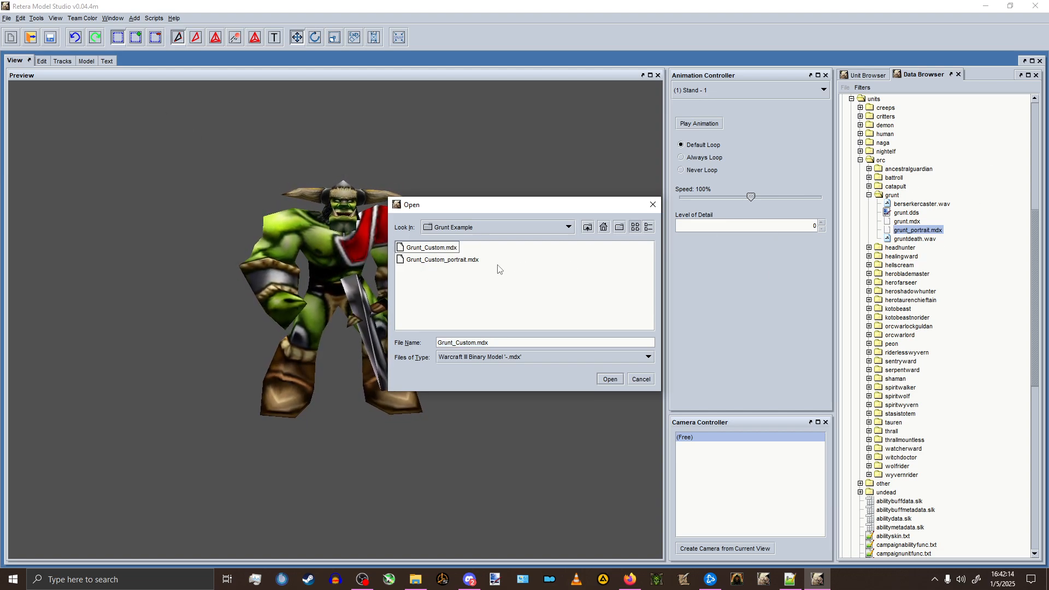
left_click(454, 247)
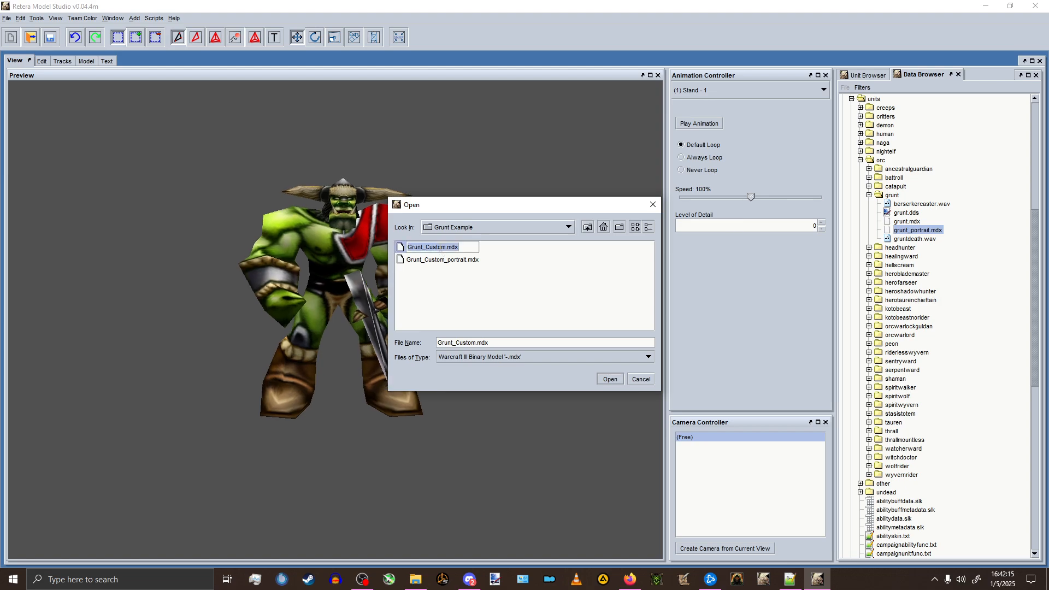
left_click(611, 379)
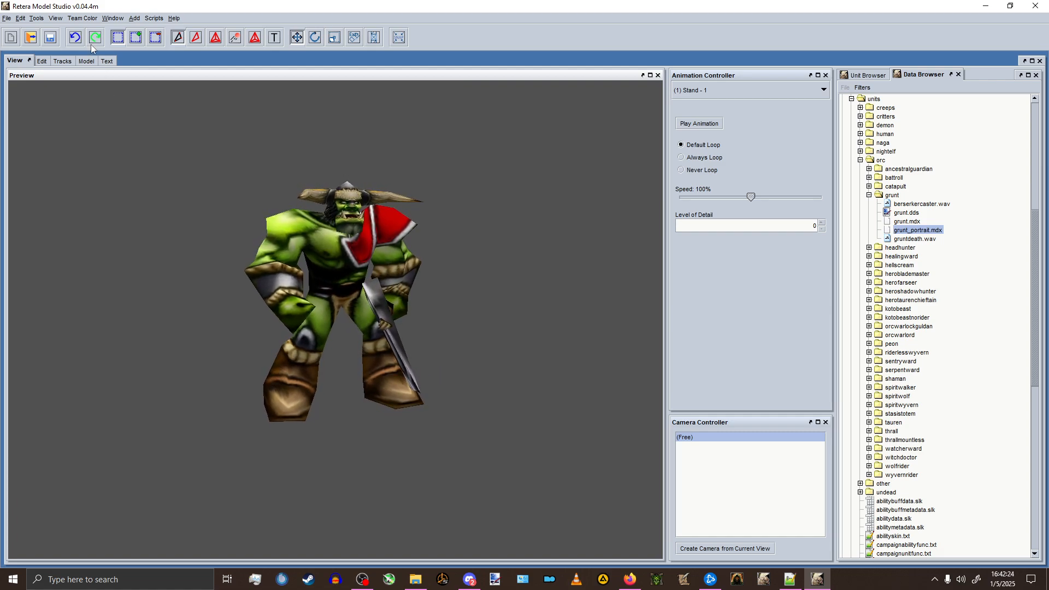
Replace the model's Grunt.blp texture with the BLP image file Grunt_Custom.blp from the Grunt Example folder.
left_click(38, 19)
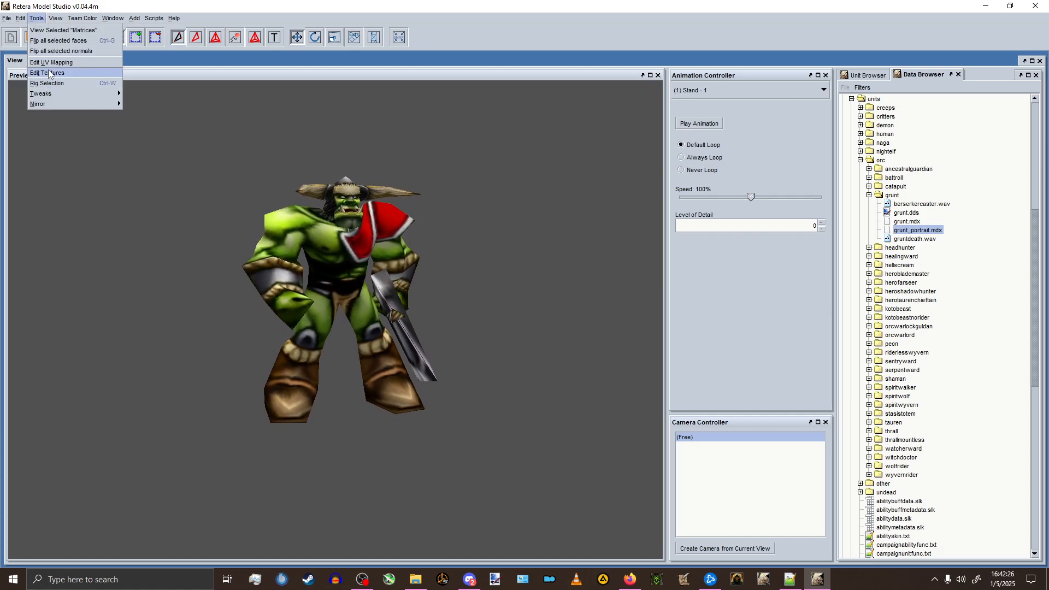
left_click(50, 73)
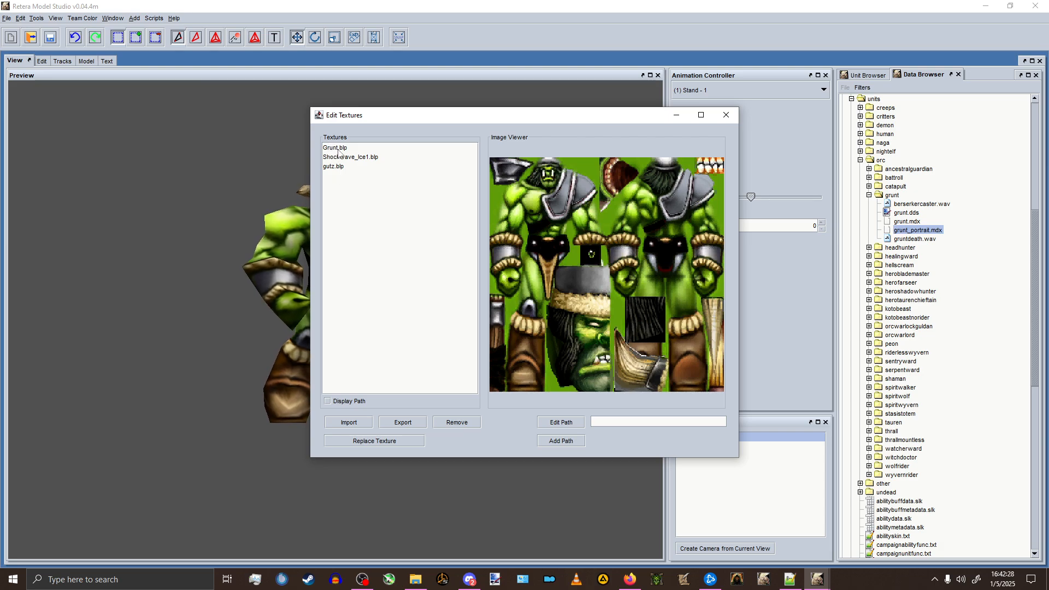
left_click(365, 147)
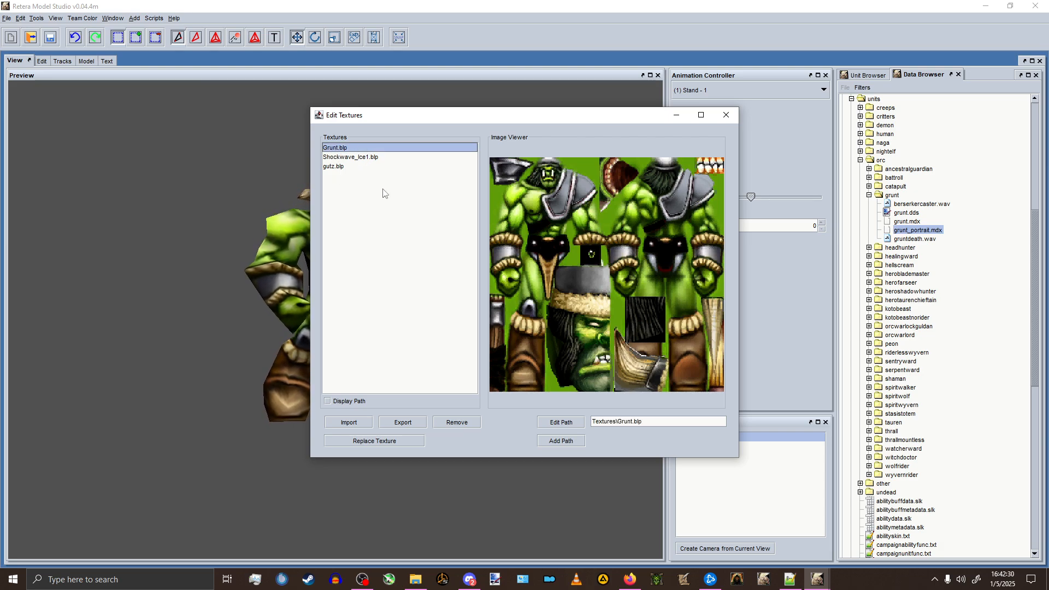
left_click(368, 440)
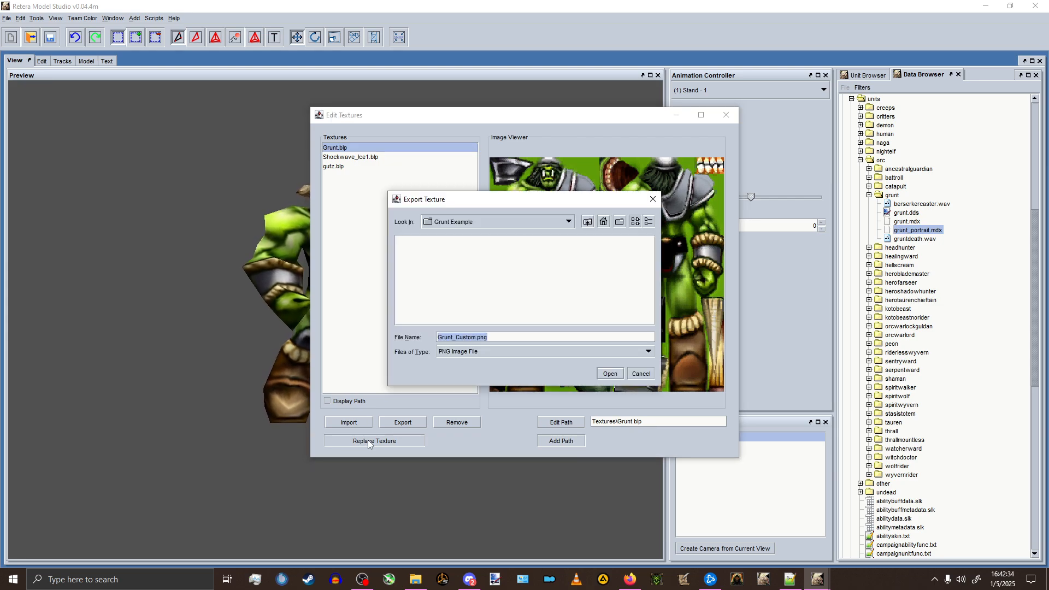
left_click(490, 352)
left_click(480, 420)
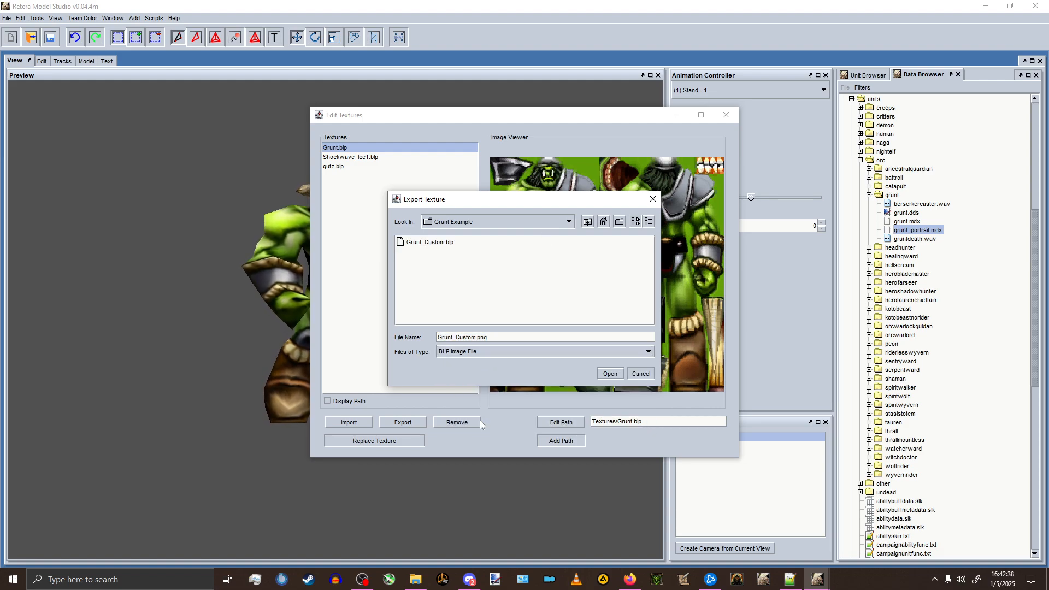
left_click(436, 243)
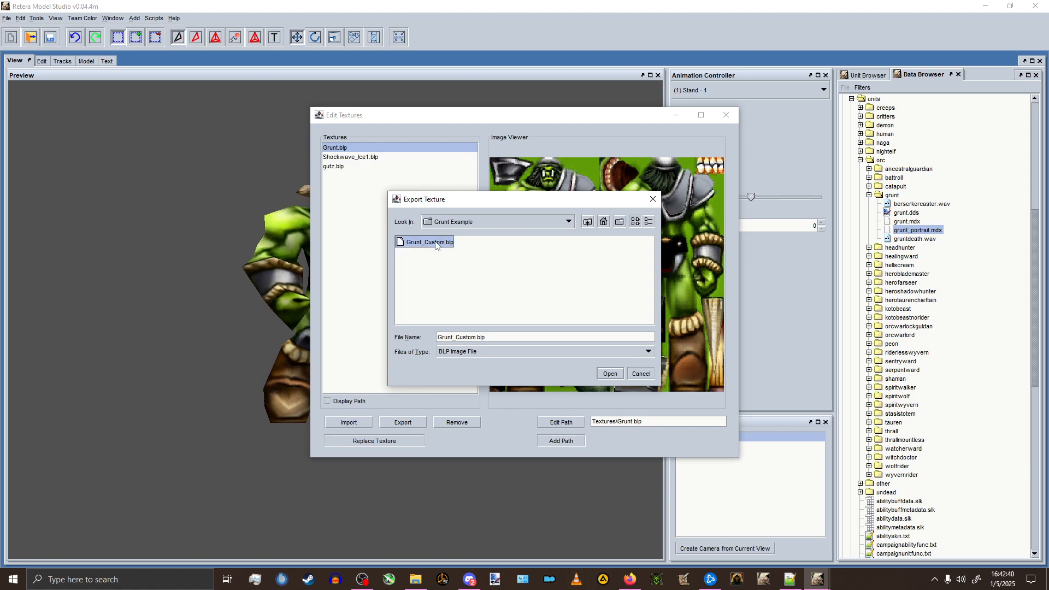
left_click(606, 373)
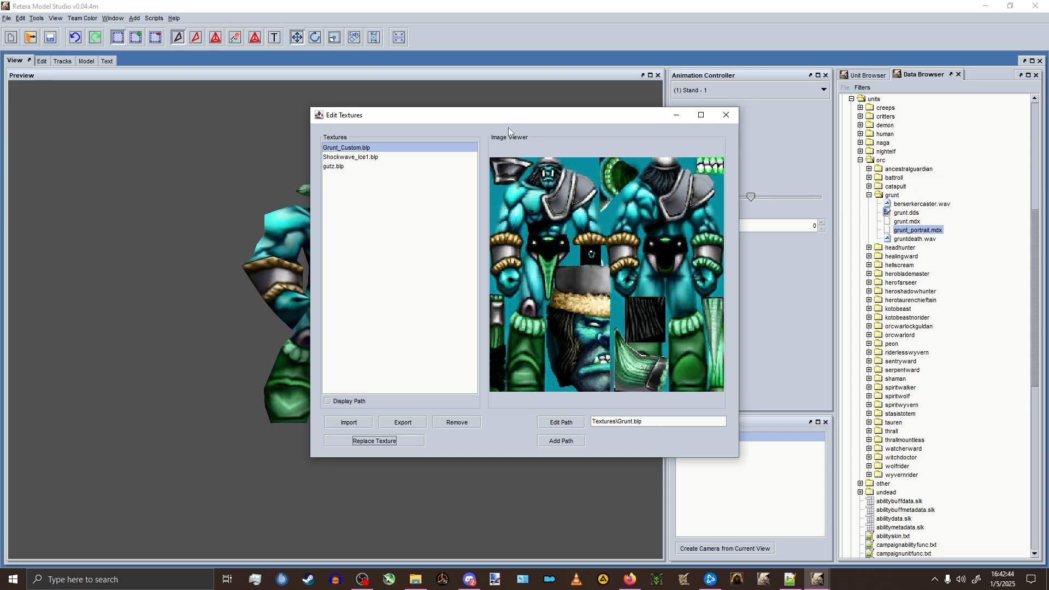
Examine the retextured grunt in the preview and compare the texture paths of Grunt_Custom.blp and Shockwave_Ice1.blp.
left_click_drag(489, 117, 718, 123)
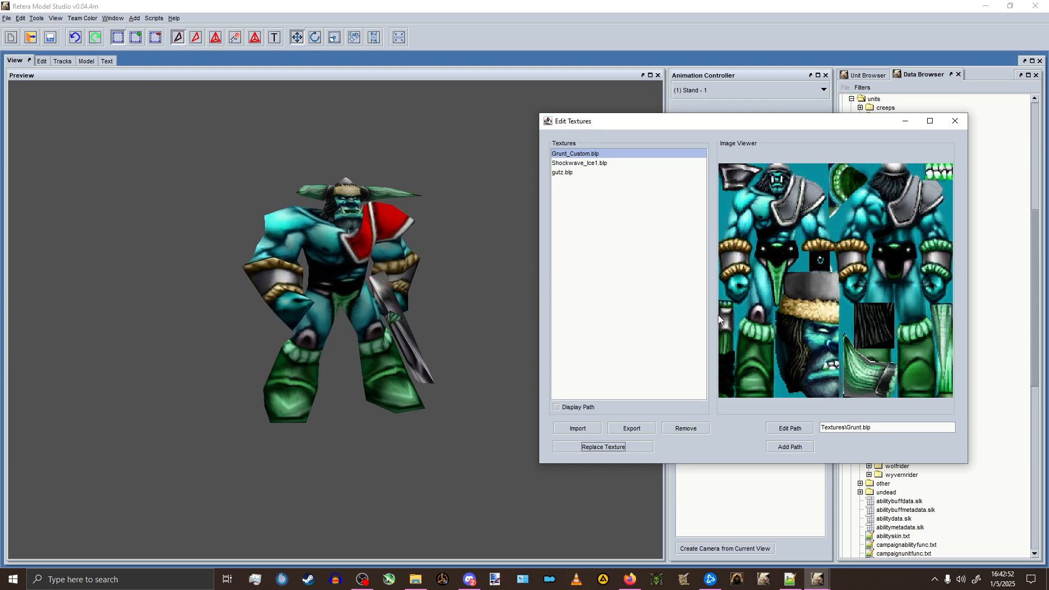
left_click_drag(882, 430, 854, 428)
left_click(839, 428)
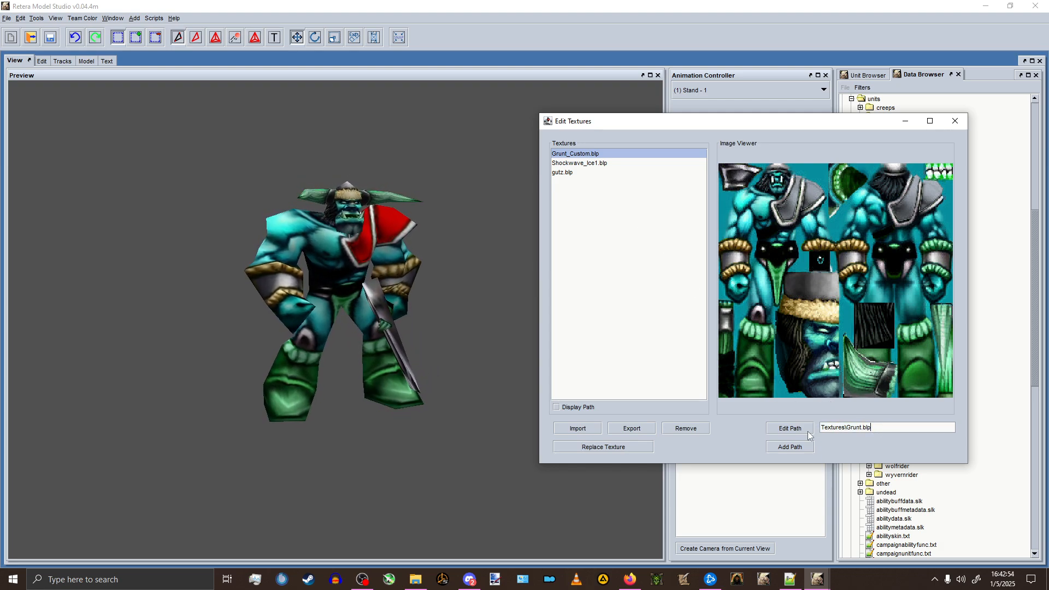
left_click(583, 163)
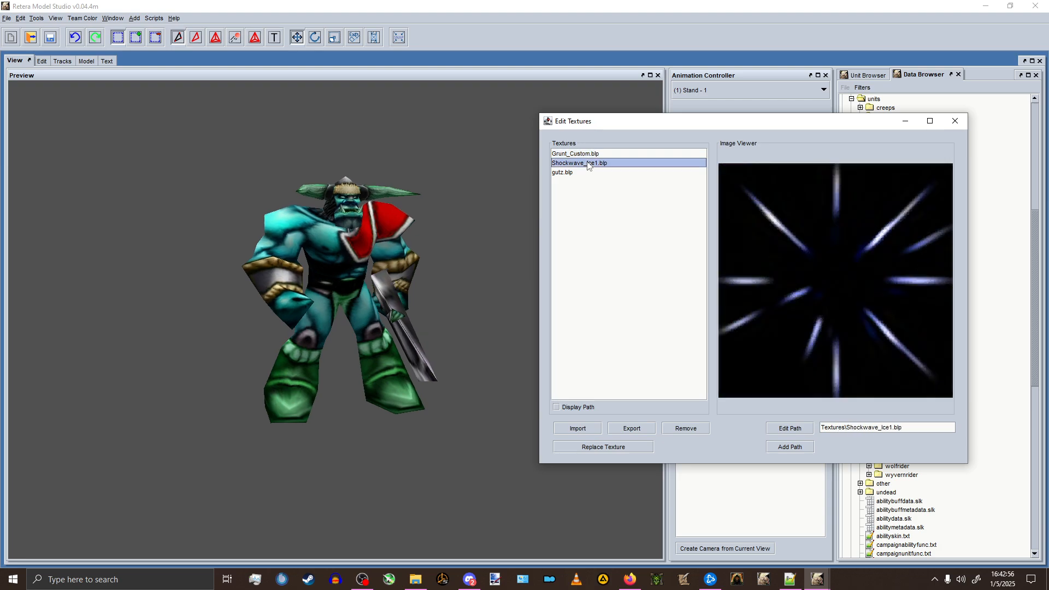
left_click(587, 155)
left_click_drag(885, 427, 821, 427)
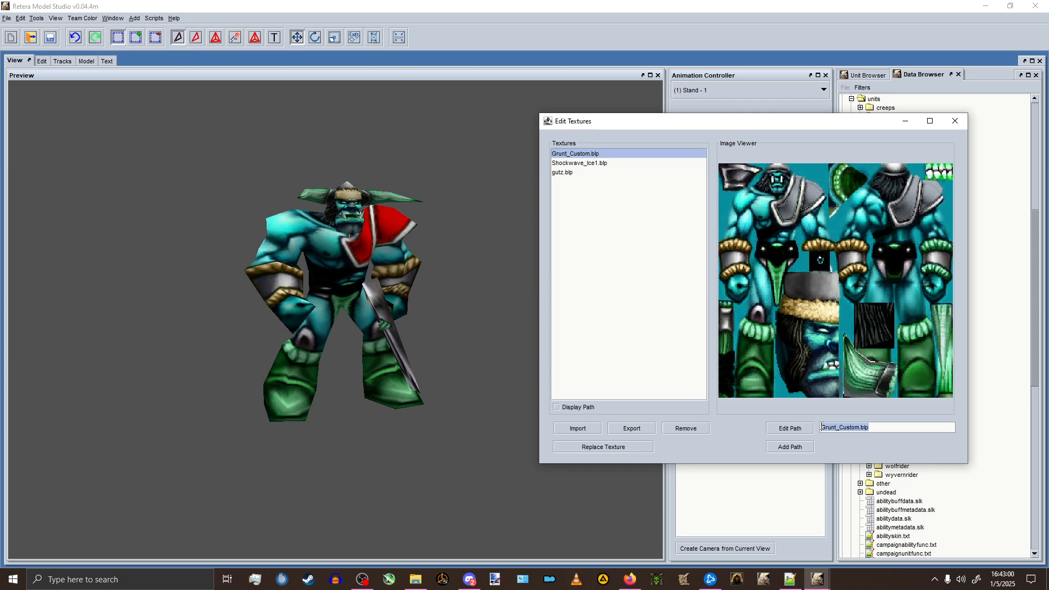
left_click(822, 427)
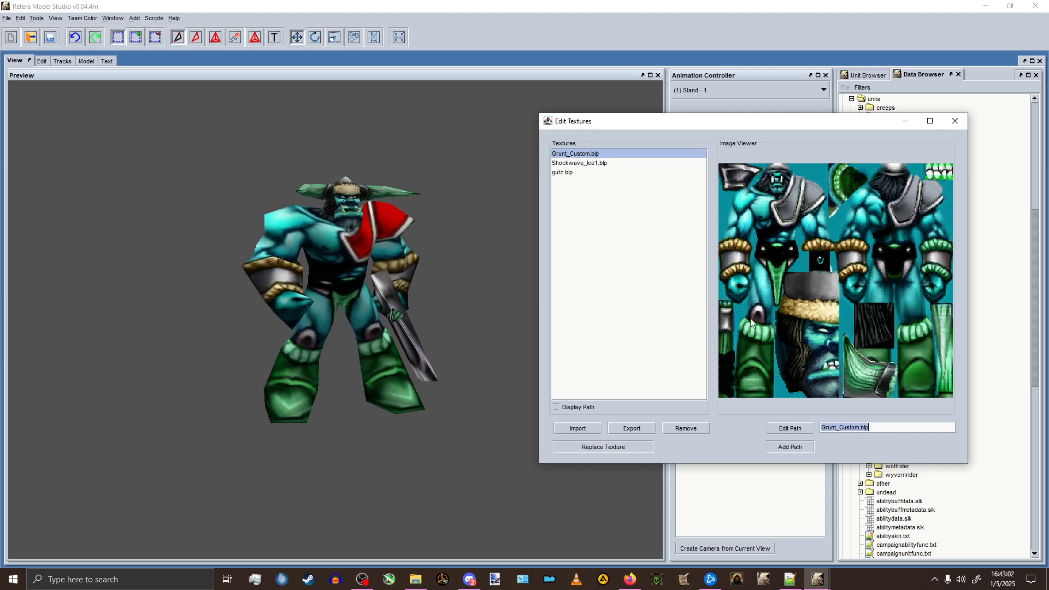
left_click(654, 265)
left_click(625, 154)
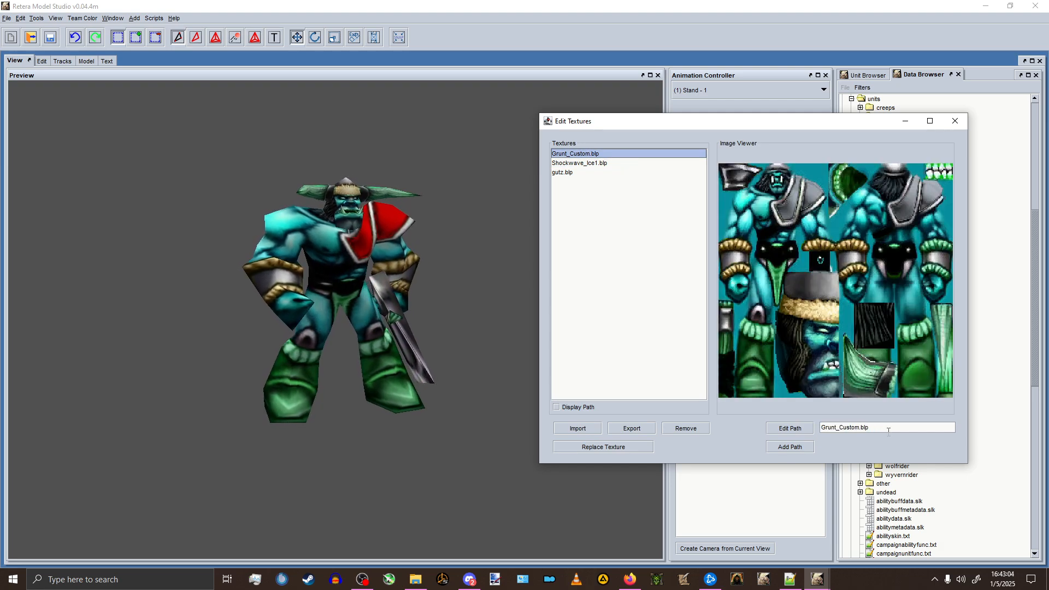
left_click_drag(679, 128, 455, 99)
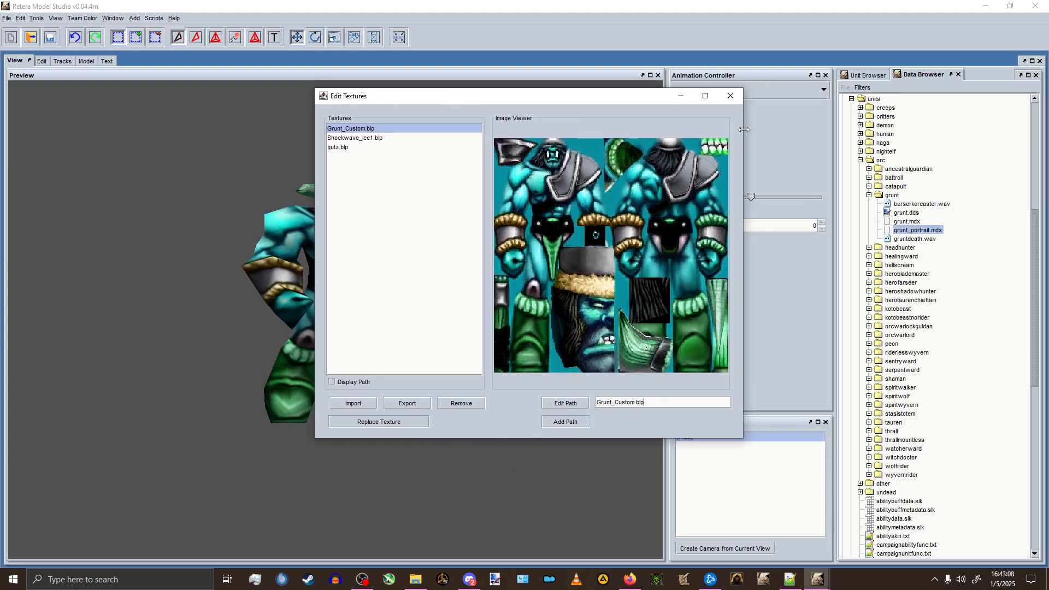
Close the texture editor and save the retextured grunt model.
left_click(730, 97)
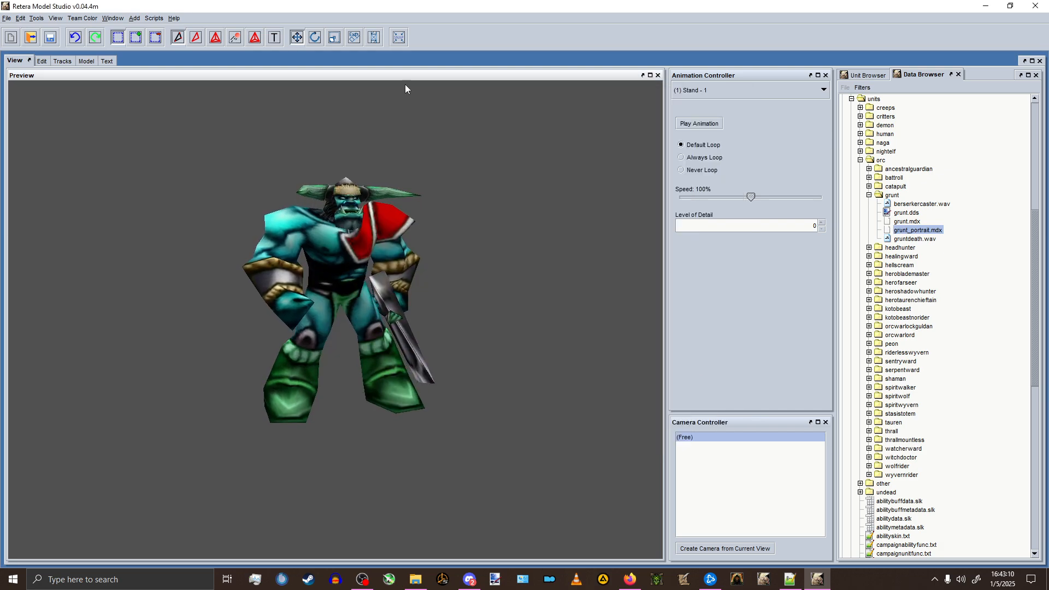
left_click(7, 18)
left_click(35, 83)
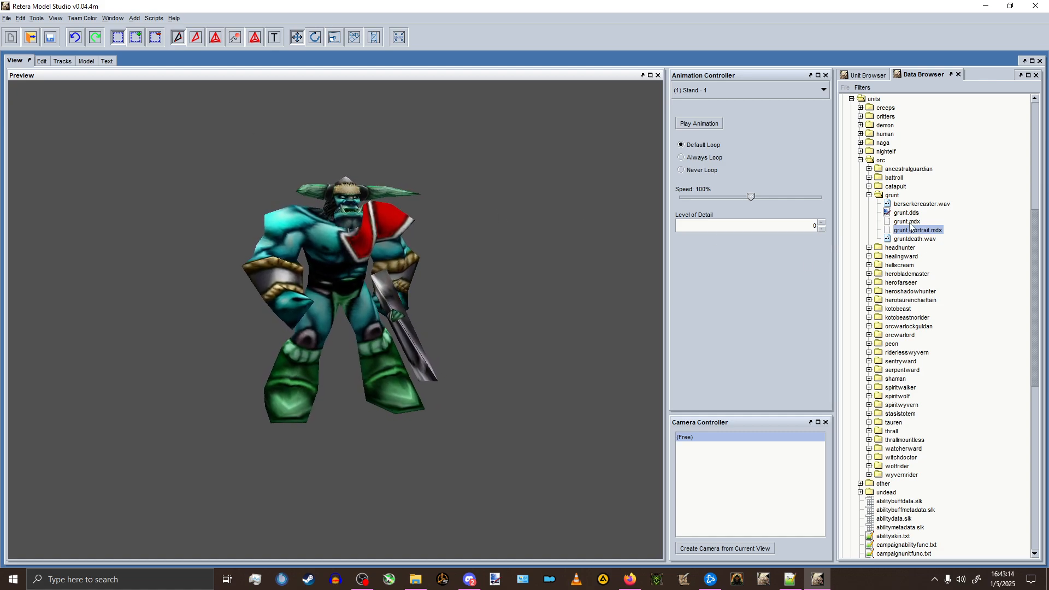
Open the portrait model Grunt_Custom_portrait.mdx from the Grunt Example folder.
left_click(7, 18)
left_click(21, 41)
left_click(456, 260)
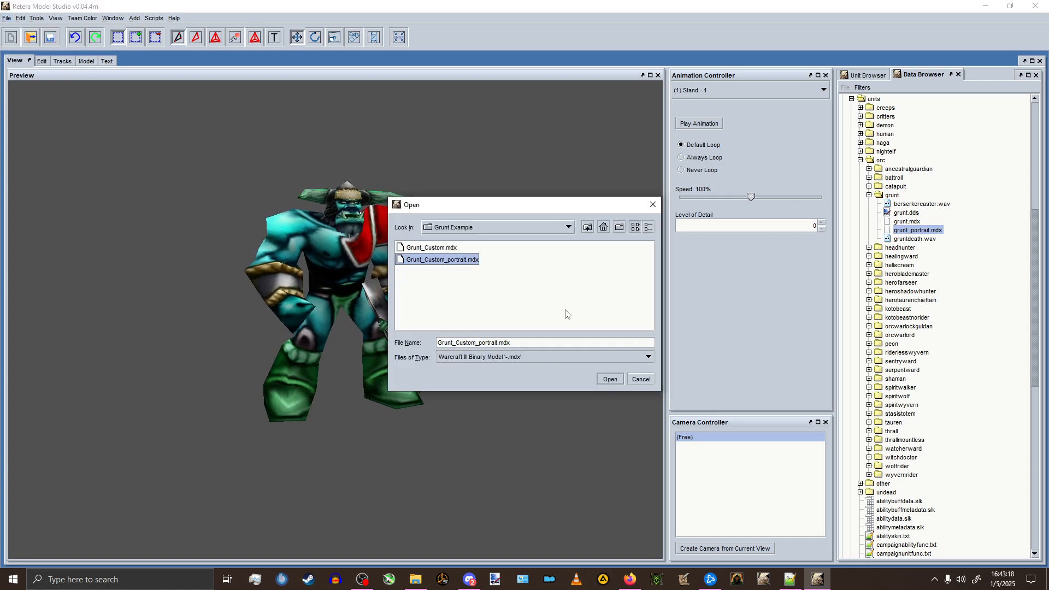
left_click(607, 378)
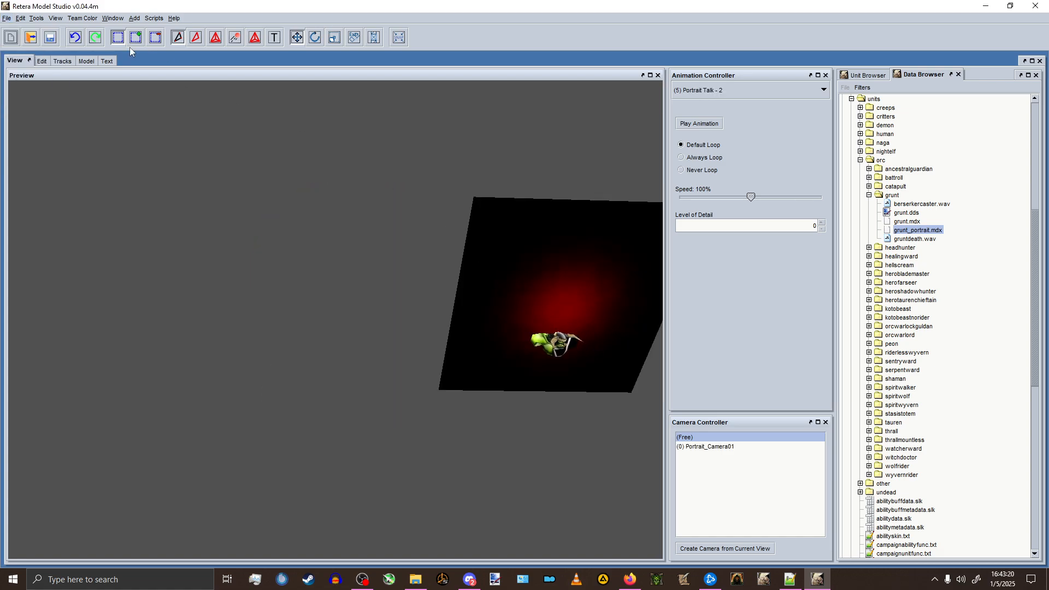
Replace the portrait model's Grunt.blp texture with Grunt_Custom.blp from the Grunt Example folder and close the texture editor.
left_click(37, 20)
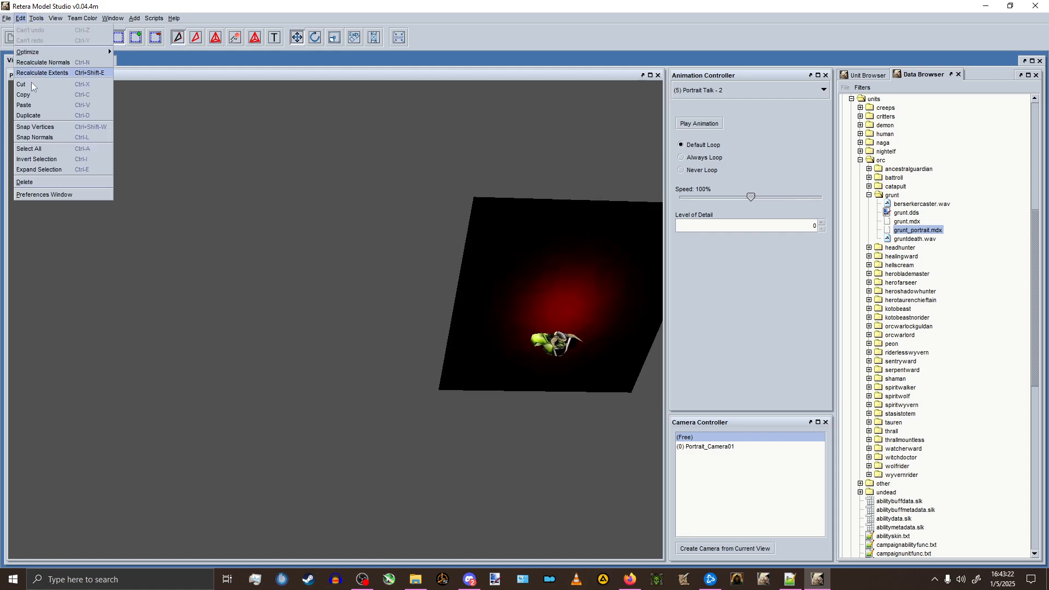
mouse_move(36, 18)
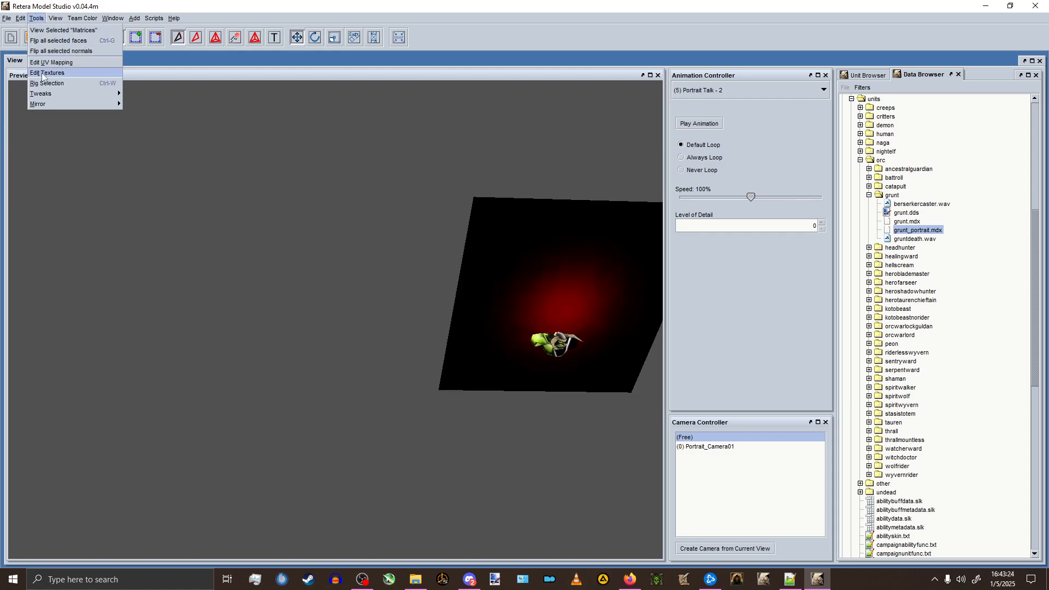
left_click(55, 75)
left_click(386, 158)
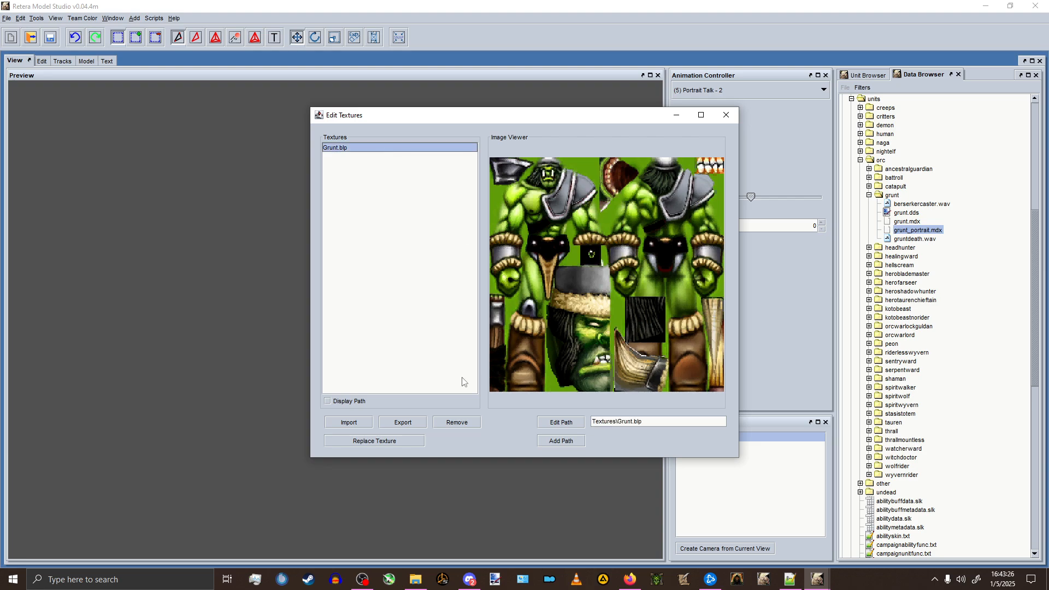
left_click(386, 442)
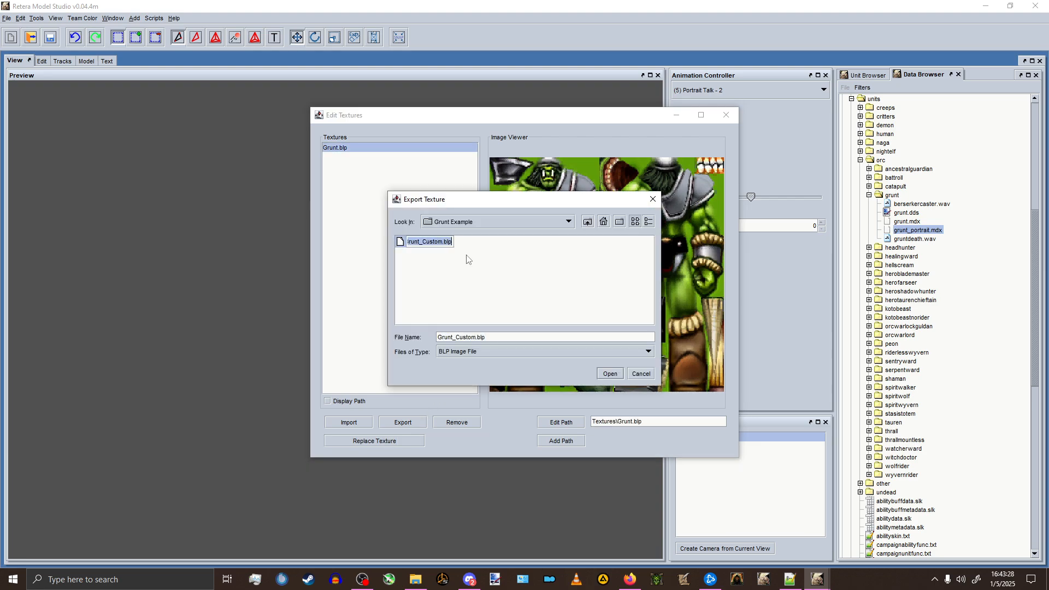
left_click(607, 374)
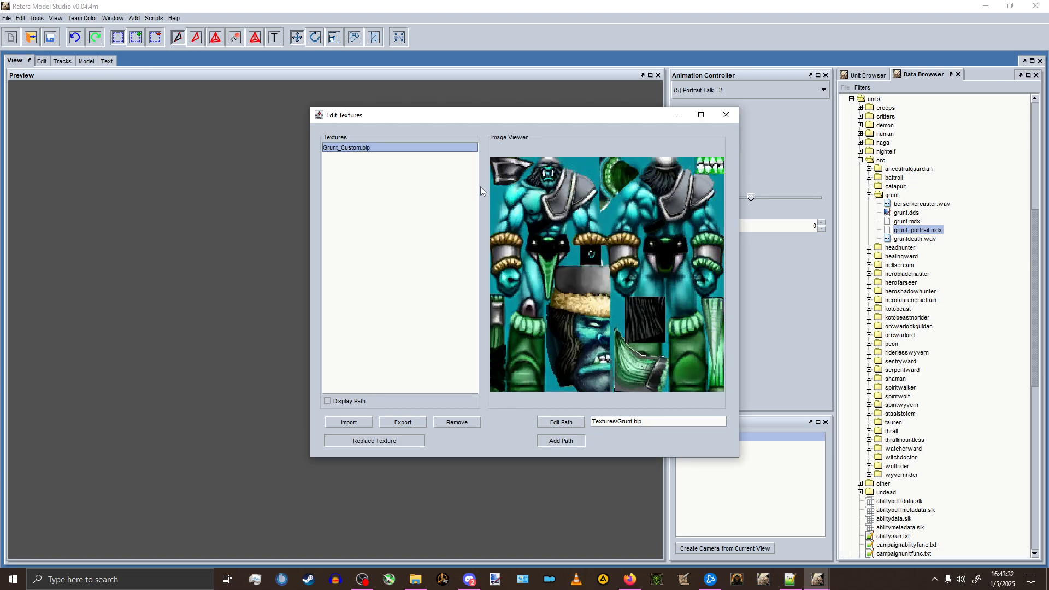
left_click(726, 115)
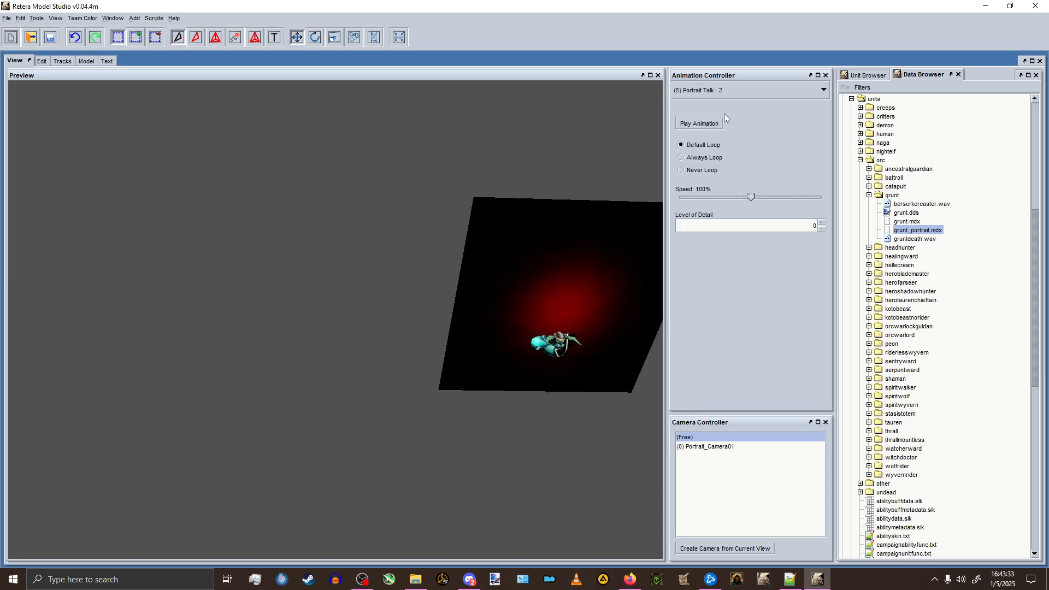
Check the path of the portrait's Grunt_Custom.blp texture and save the portrait model.
left_click(36, 18)
left_click(57, 73)
left_click(342, 148)
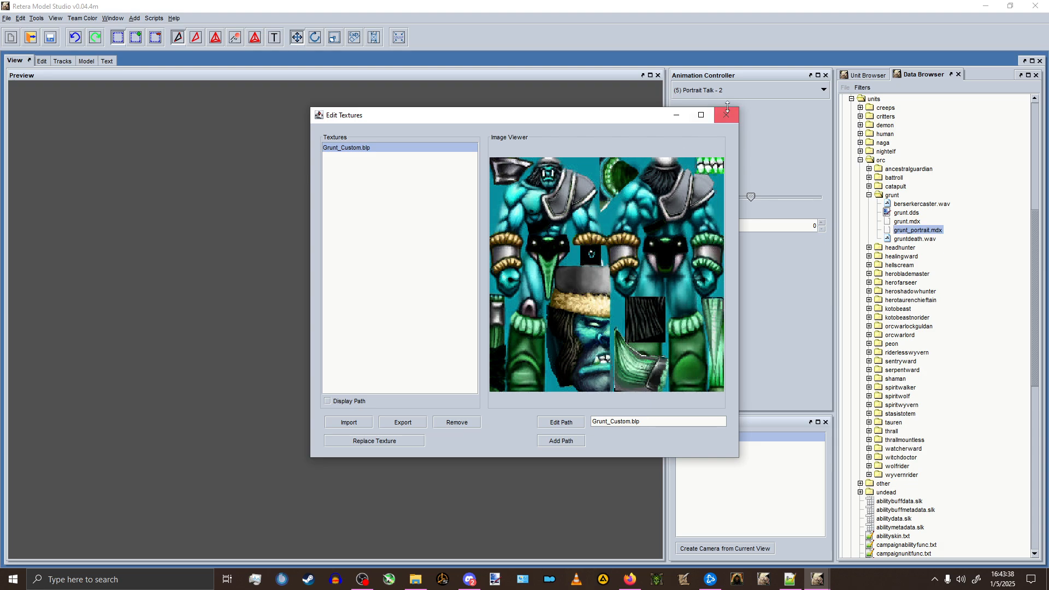
left_click(726, 116)
left_click(6, 18)
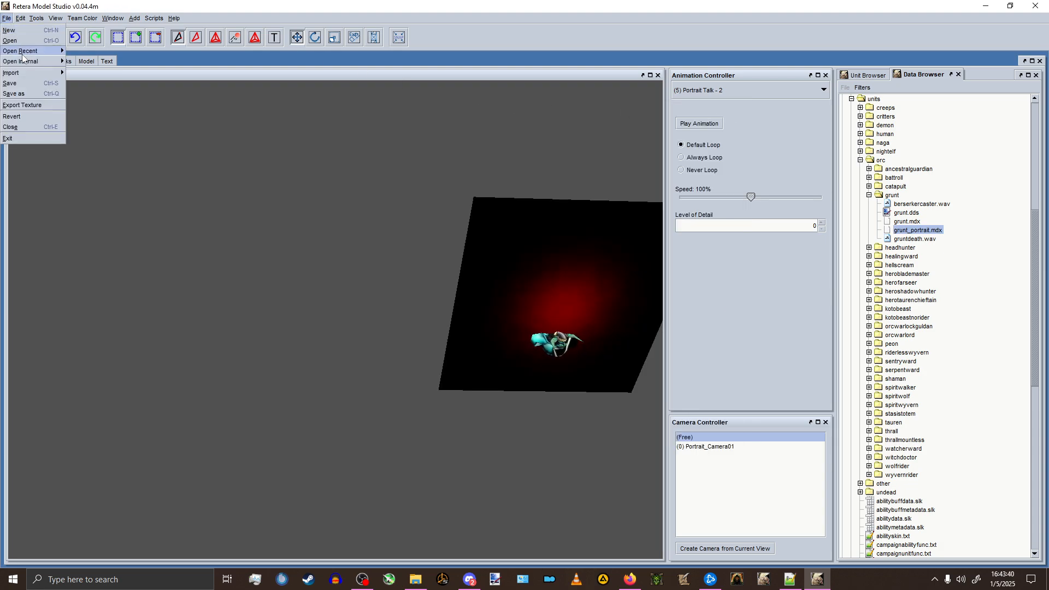
left_click(29, 83)
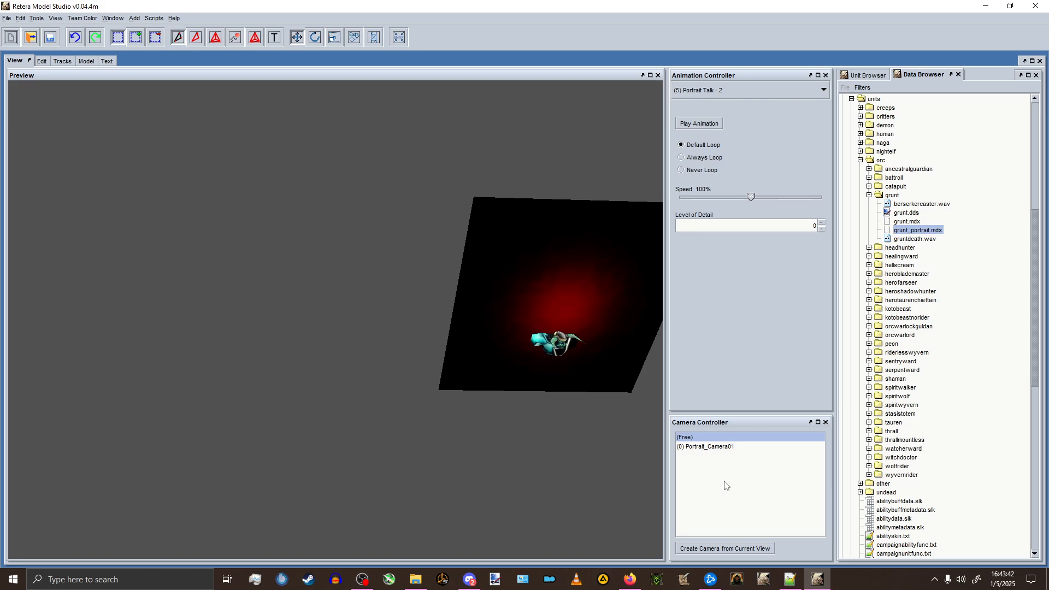
Launch the World Editor from Battle.net, create a 64 by 64 Lordaeron Summer map and open its Asset Manager.
left_click(709, 580)
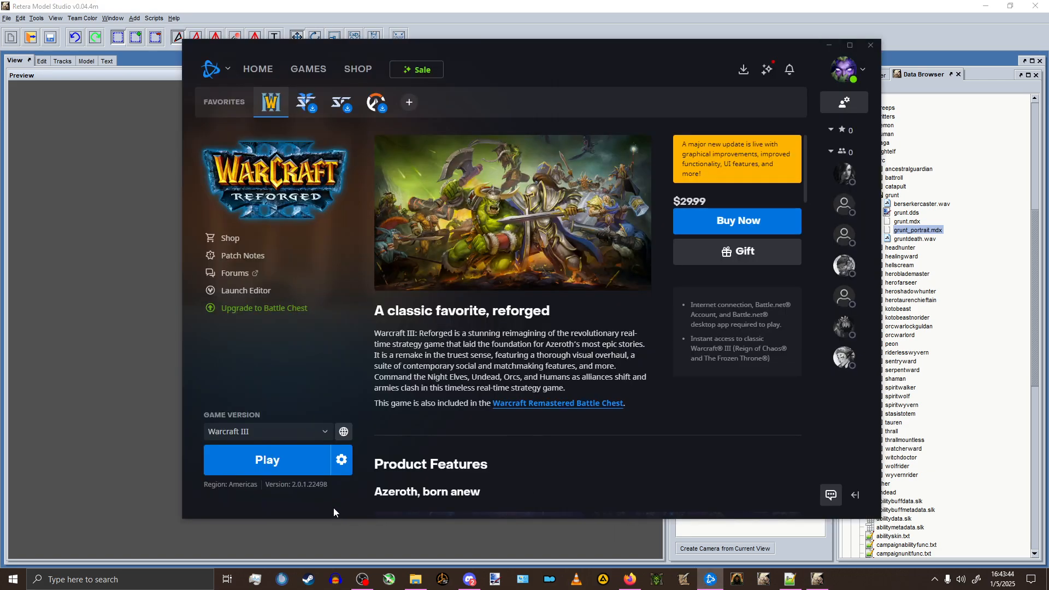
left_click(223, 293)
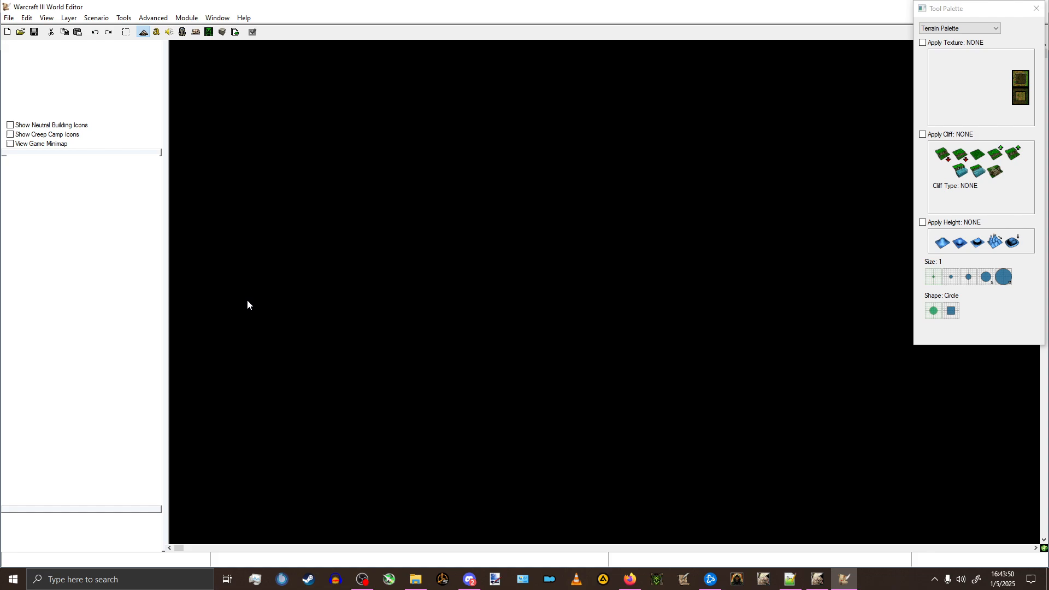
left_click(11, 29)
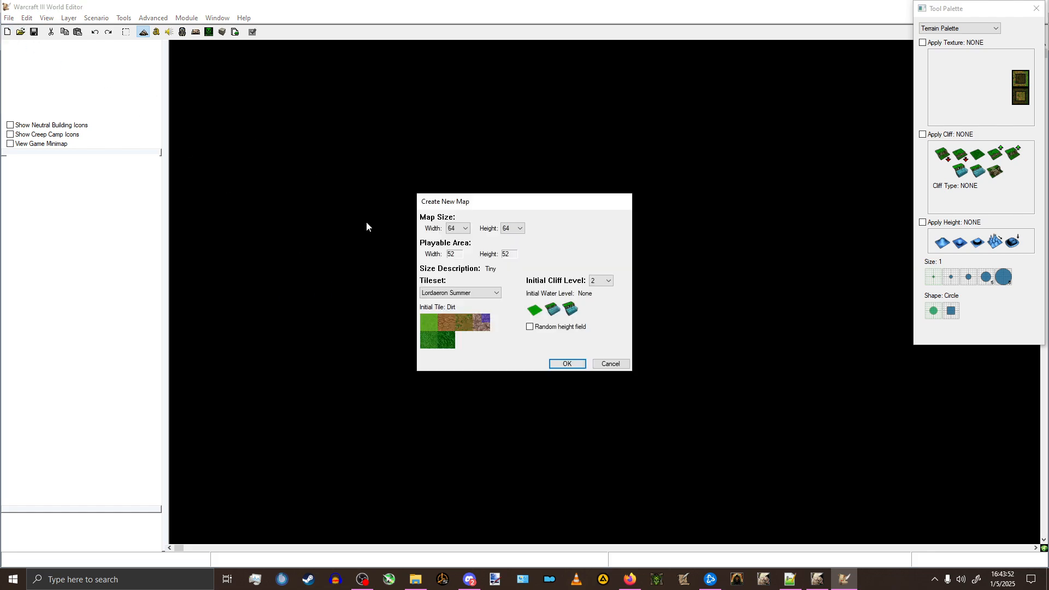
key("Return")
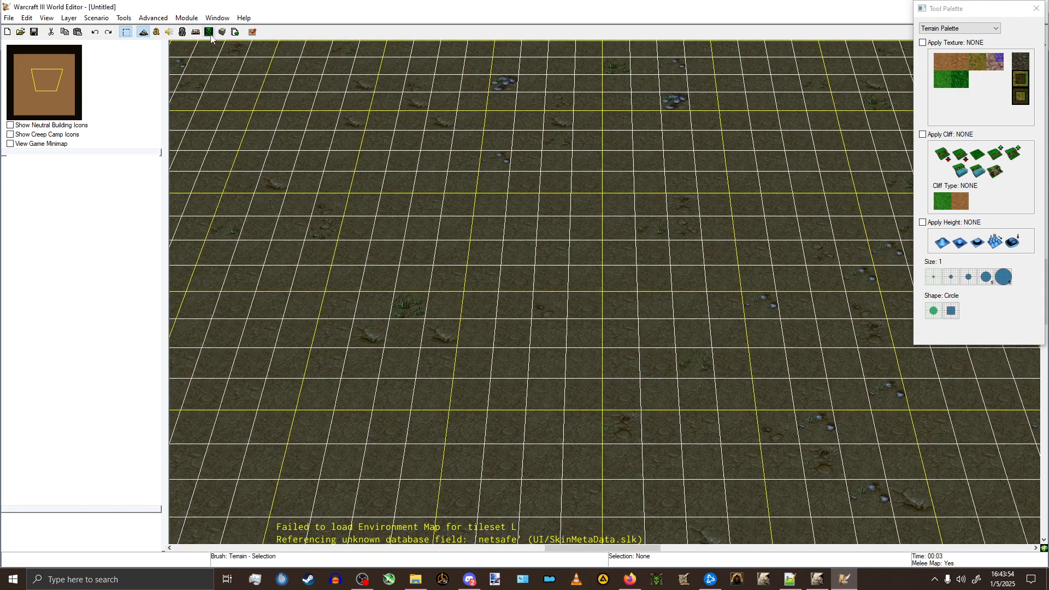
left_click(237, 32)
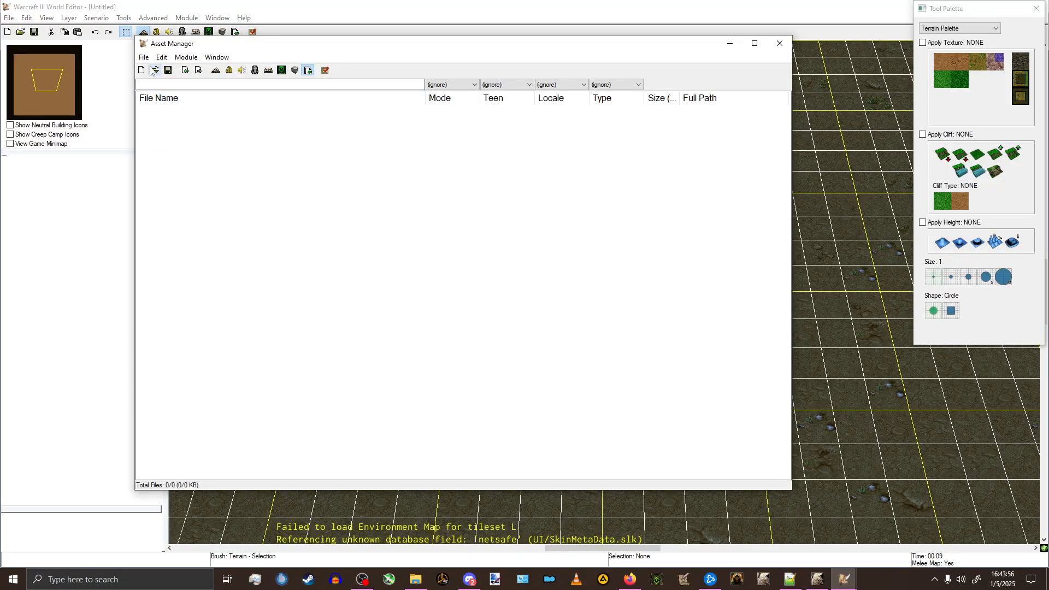
left_click(156, 70)
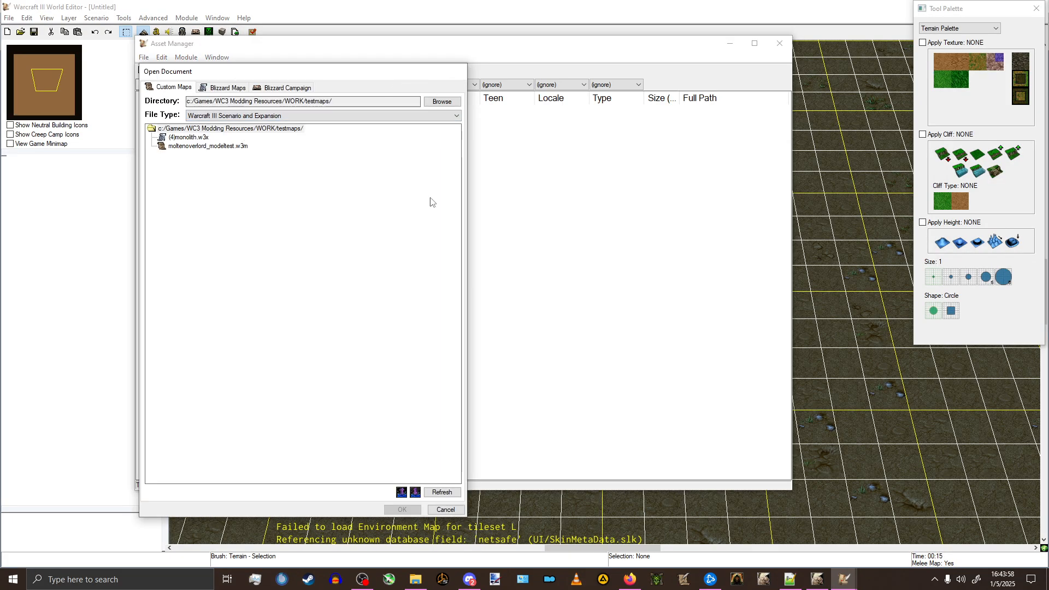
left_click(446, 510)
left_click(185, 71)
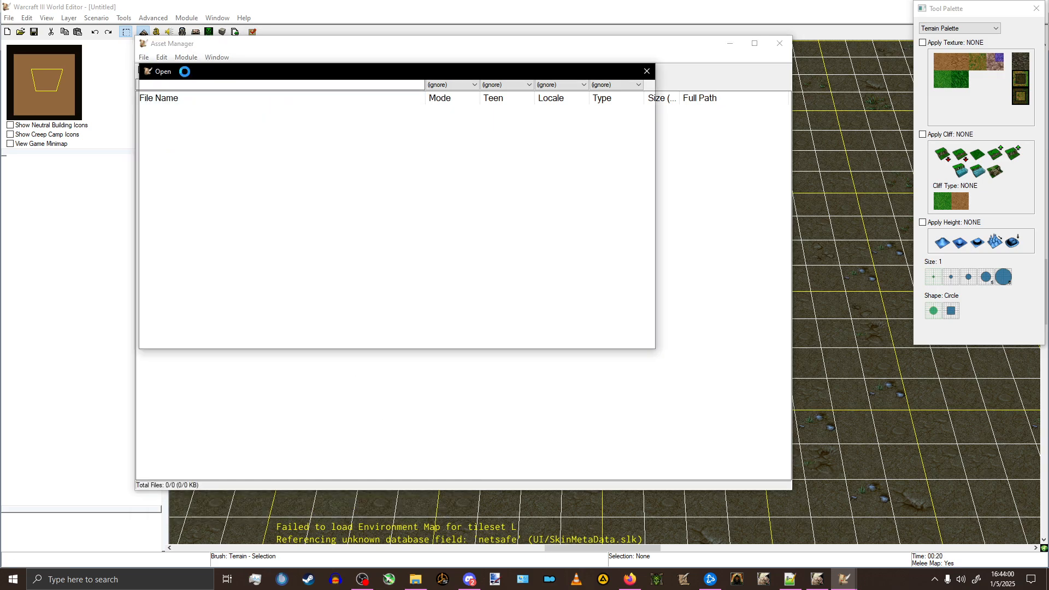
left_click(616, 334)
Import all files from the Grunt Example folder in WC3 Modding Resources/WORK into the map.
left_click(144, 57)
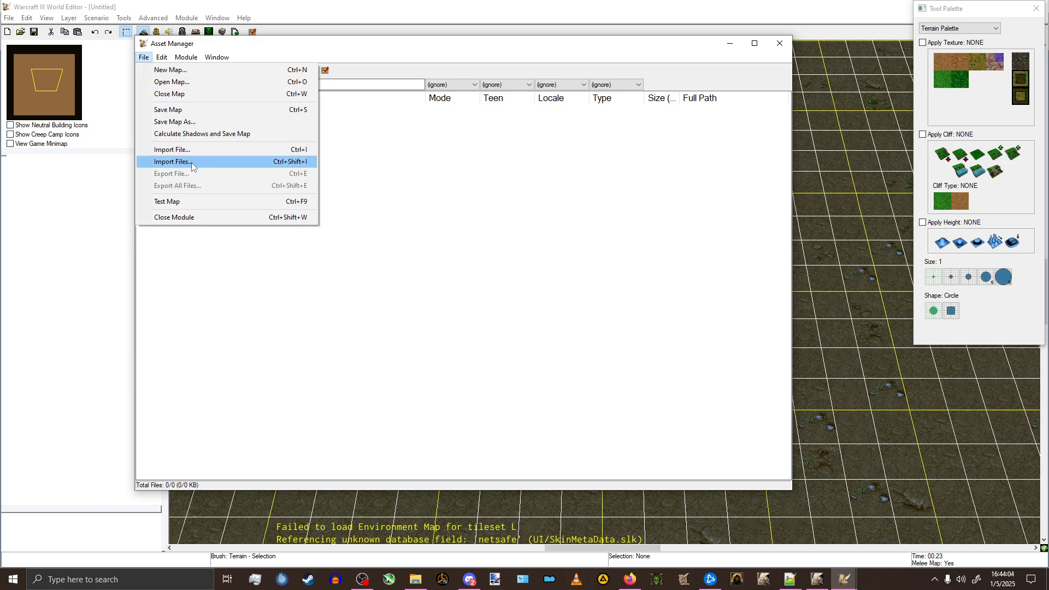
left_click(267, 164)
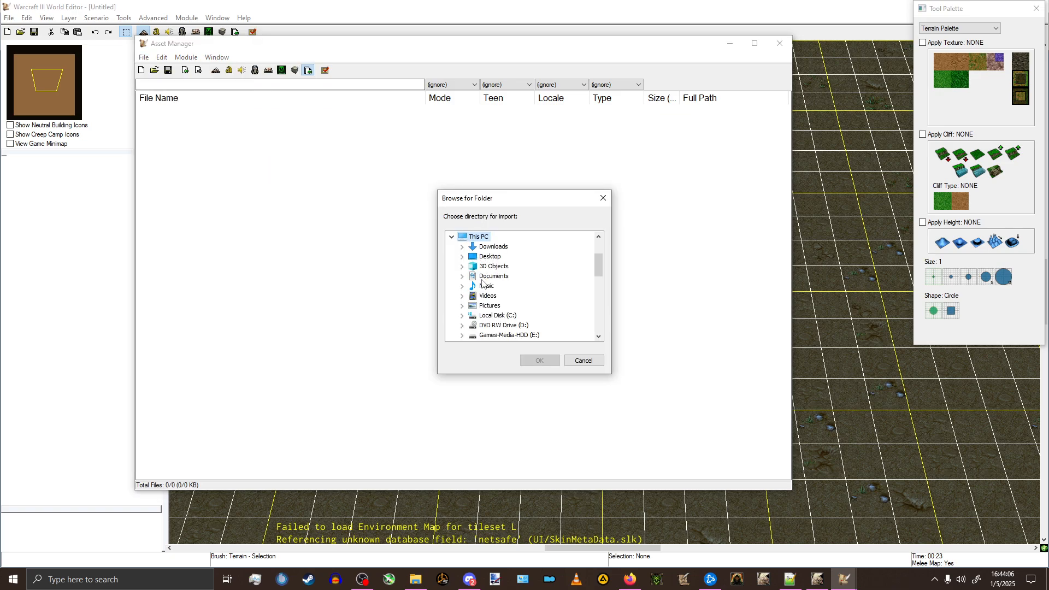
left_click(465, 318)
left_click(476, 316)
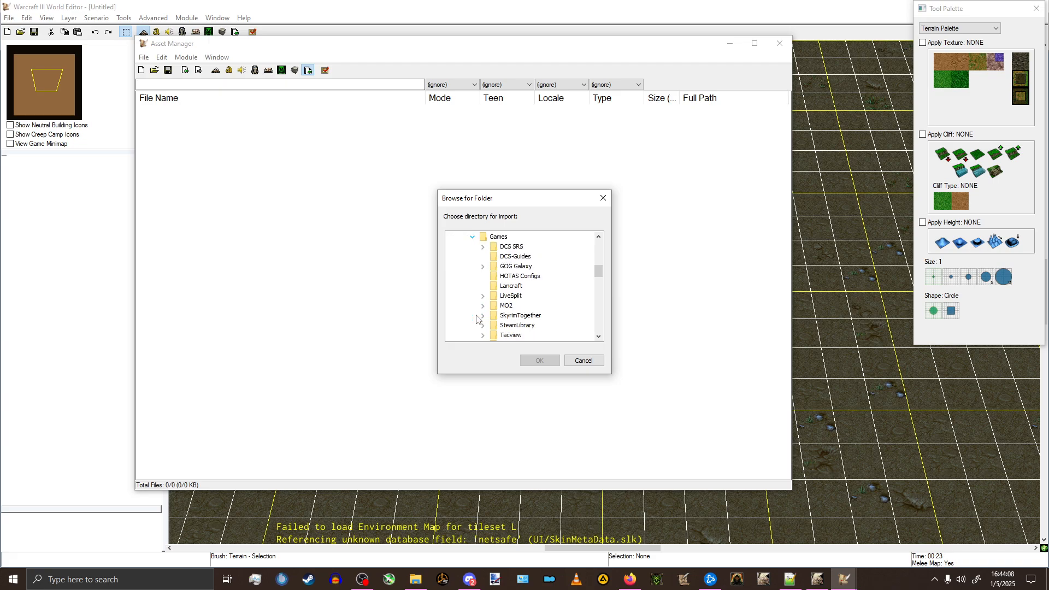
scroll(482, 310, "down", 3)
scroll(485, 316, "down", 1)
left_click(483, 306)
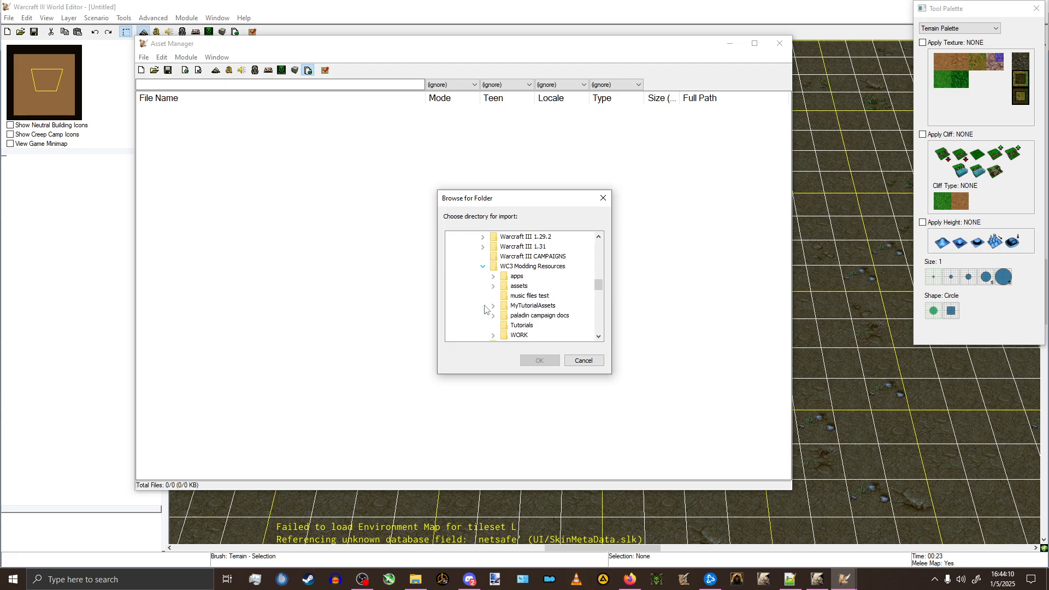
scroll(492, 301, "down", 2)
left_click(494, 277)
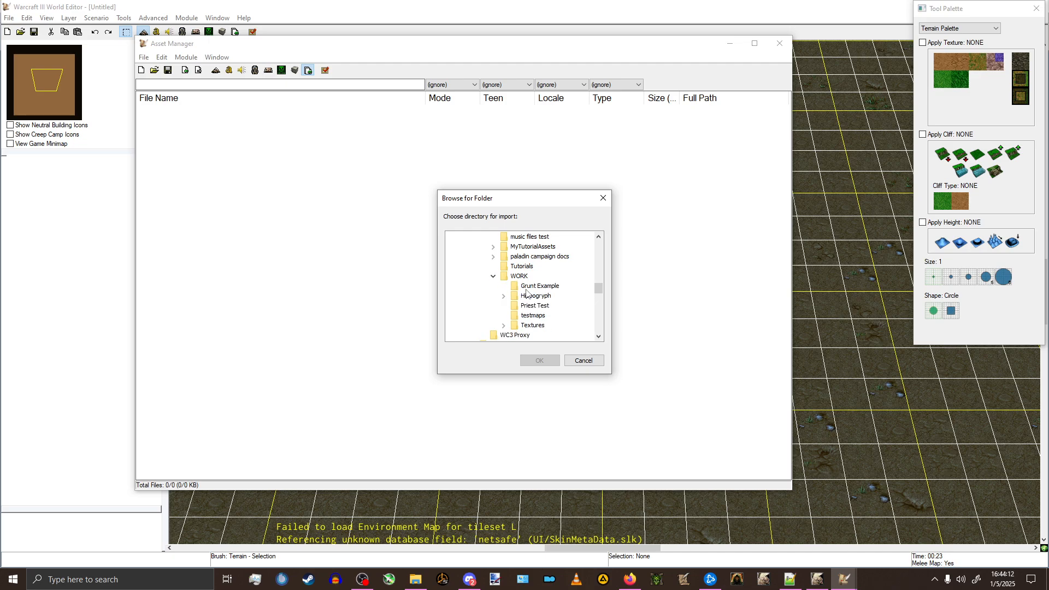
left_click(537, 360)
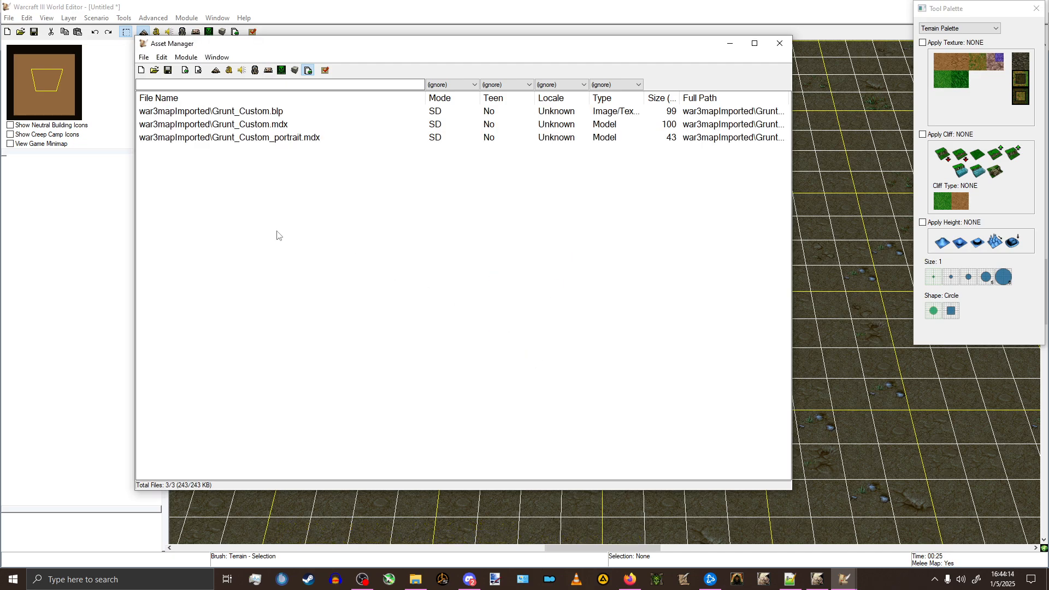
Examine the imported Grunt_Custom model, portrait and texture entries in the Asset Manager.
left_click(270, 126)
left_click(289, 140)
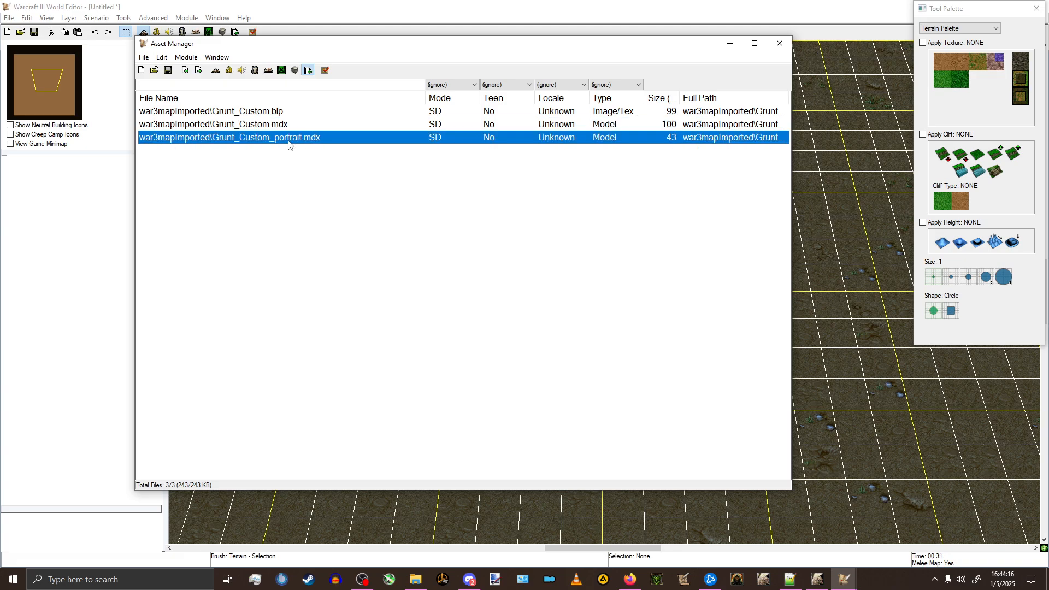
left_click(270, 112)
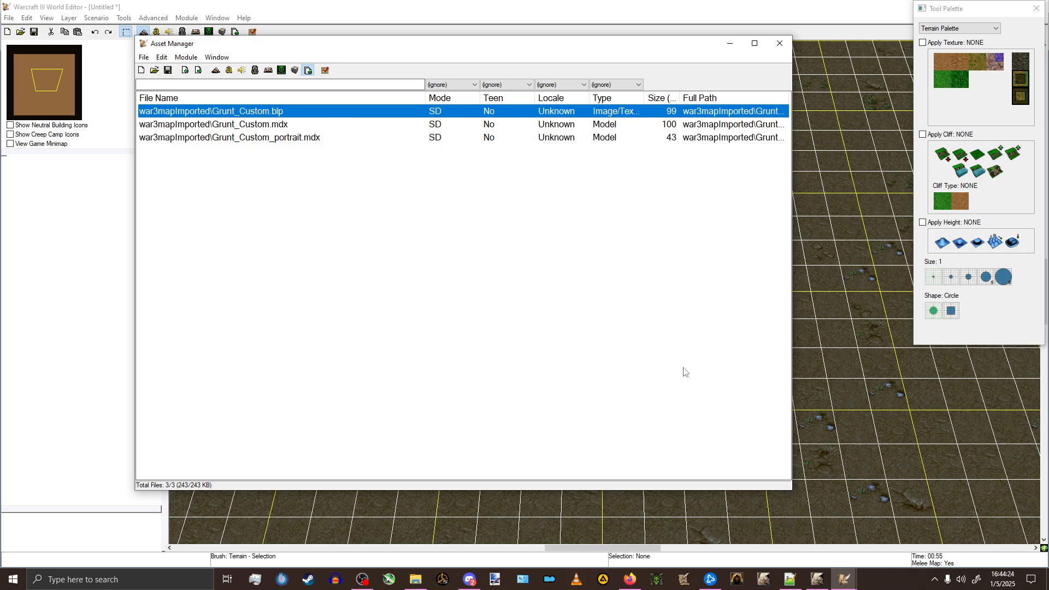
Switch to Retera Model Studio, check the texture path of Grunt_Custom.blp in the portrait model and close the program.
left_click(826, 582)
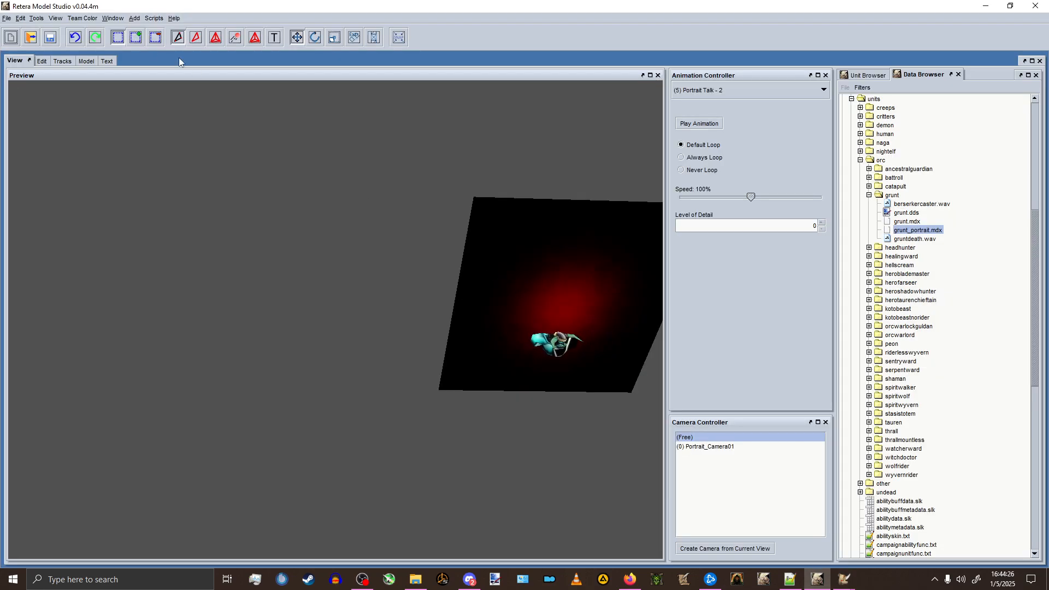
left_click(36, 18)
left_click(60, 68)
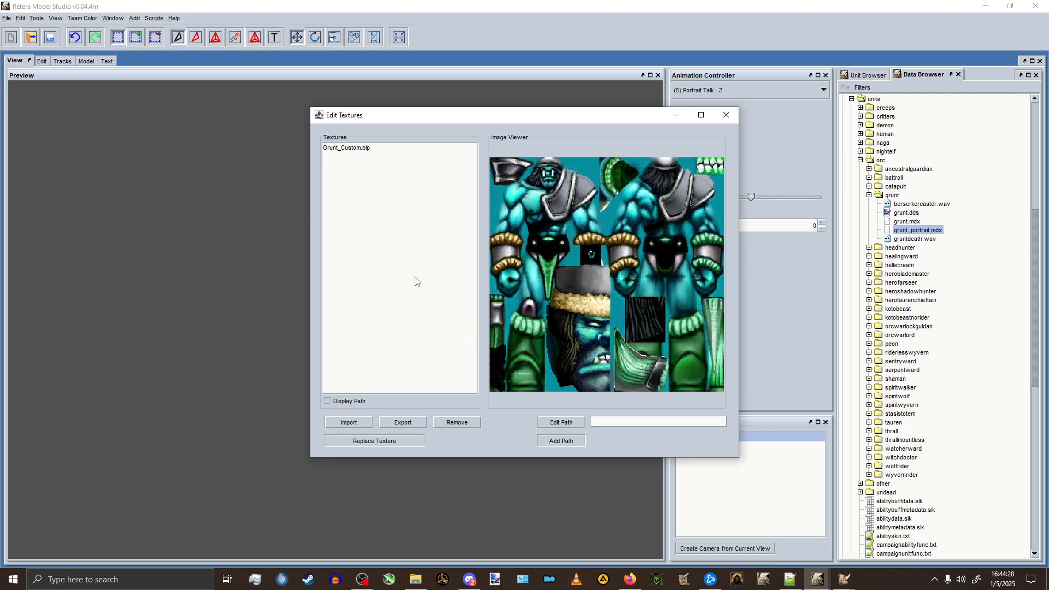
left_click(349, 148)
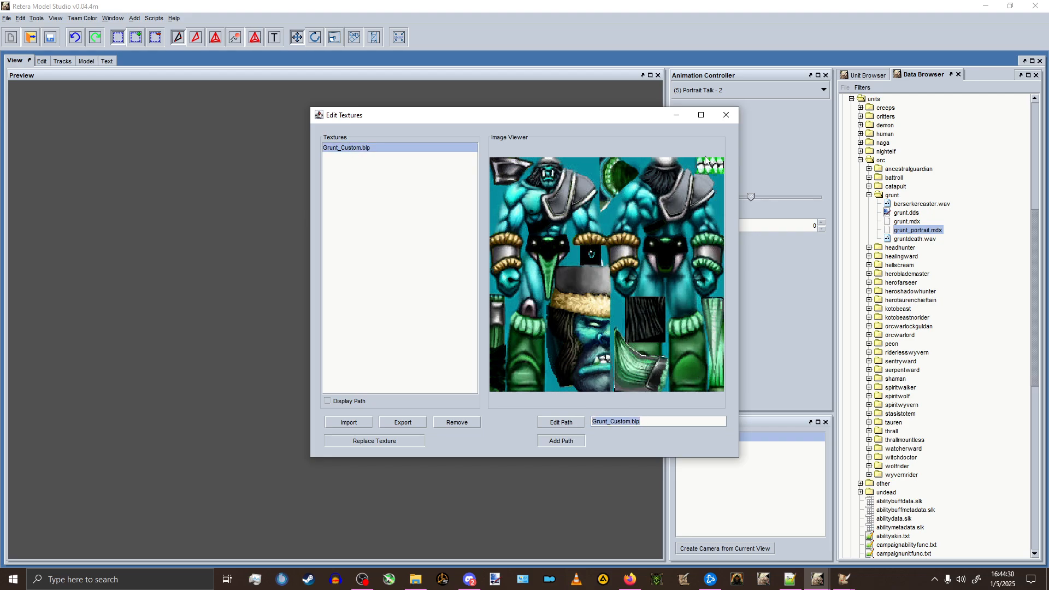
left_click(726, 115)
left_click(1035, 7)
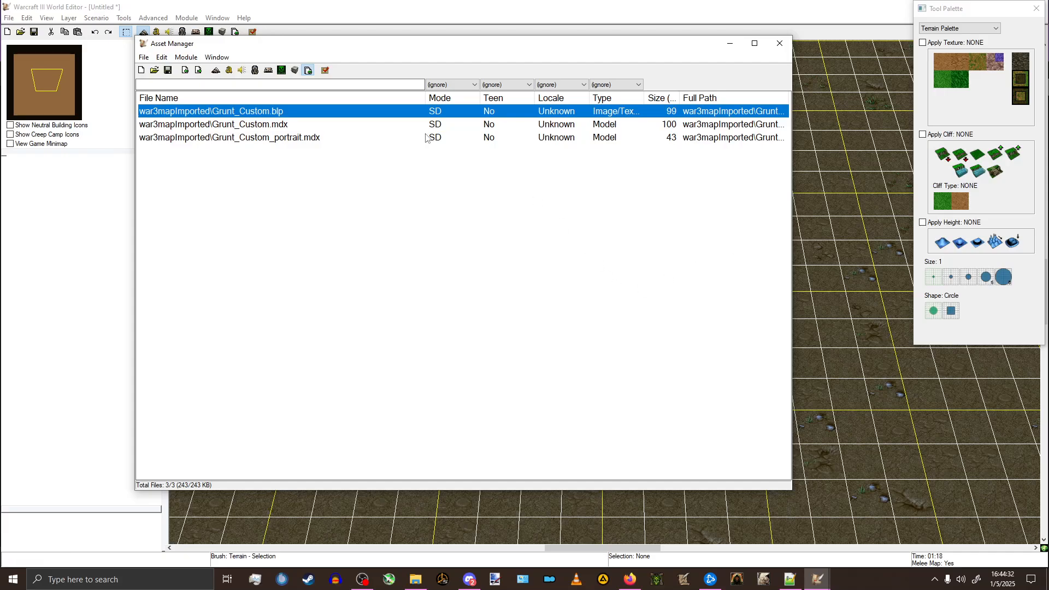
Remove the war3mapImported\ prefix from the import paths of Grunt_Custom.blp and Grunt_Custom.mdx.
left_click(236, 111)
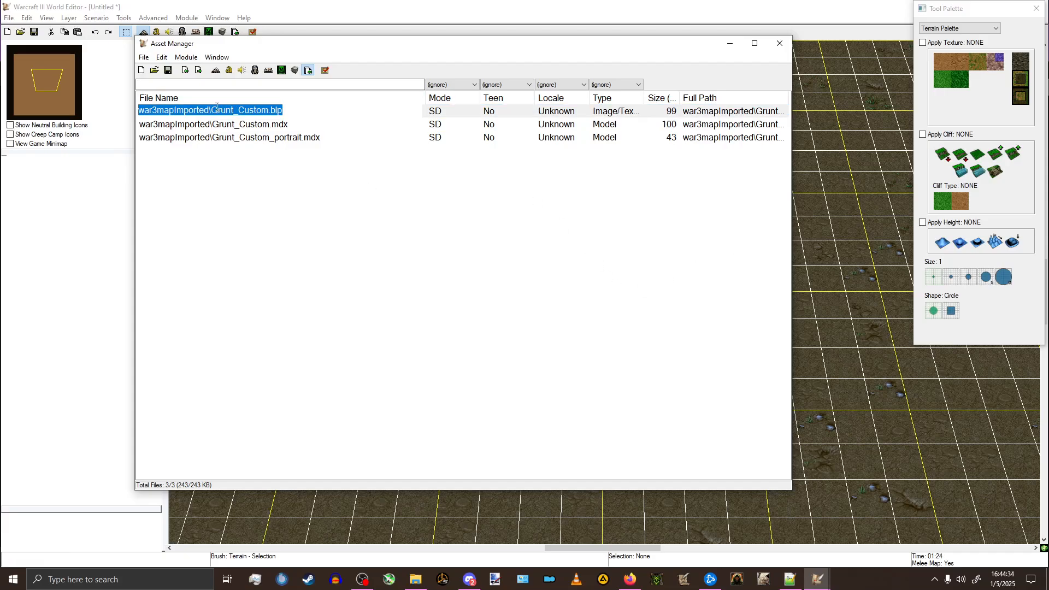
left_click_drag(211, 109, 169, 108)
key("Return")
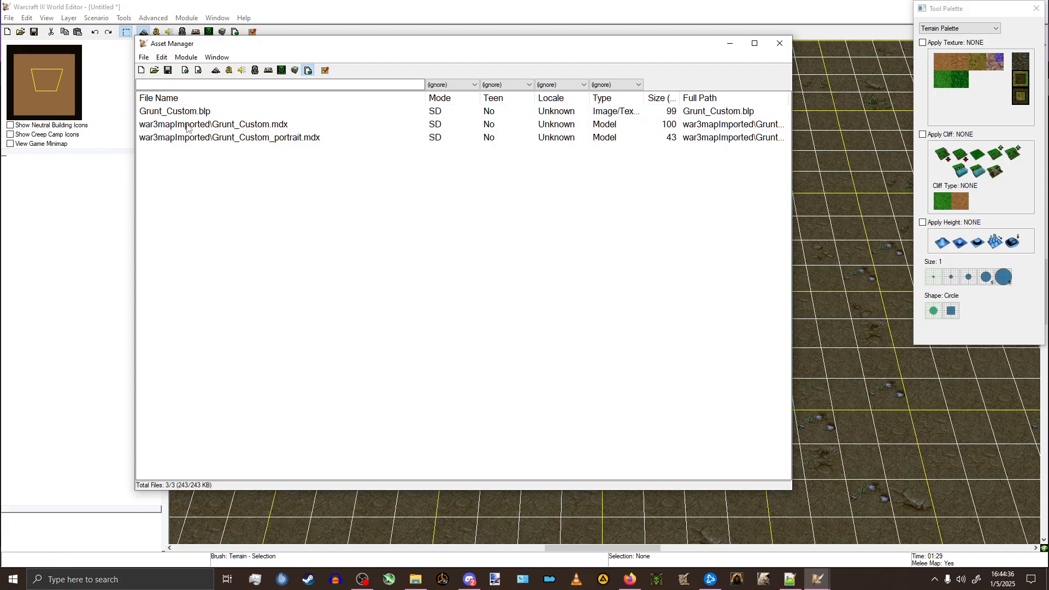
left_click(226, 131)
left_click(212, 122)
key("Return")
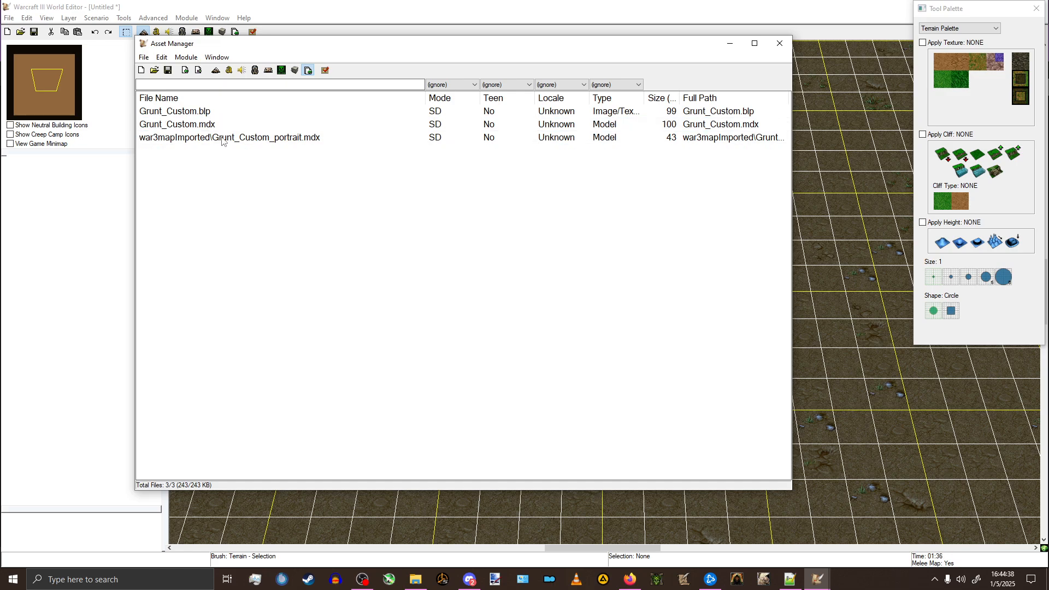
Remove the war3mapImported\ prefix from the import path of Grunt_Custom_portrait.mdx.
left_click(224, 137)
left_click(224, 138)
left_click_drag(212, 137, 72, 143)
key("Delete")
left_click(268, 171)
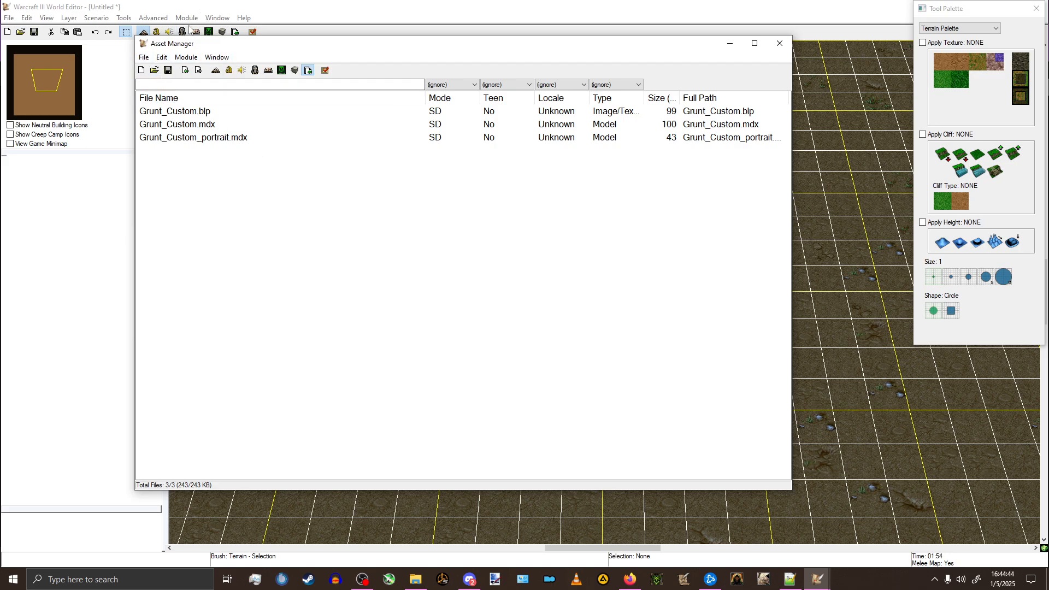
In the Object Editor, set the Orc Grunt's model file to the imported Grunt_Custom.mdx.
left_click(254, 70)
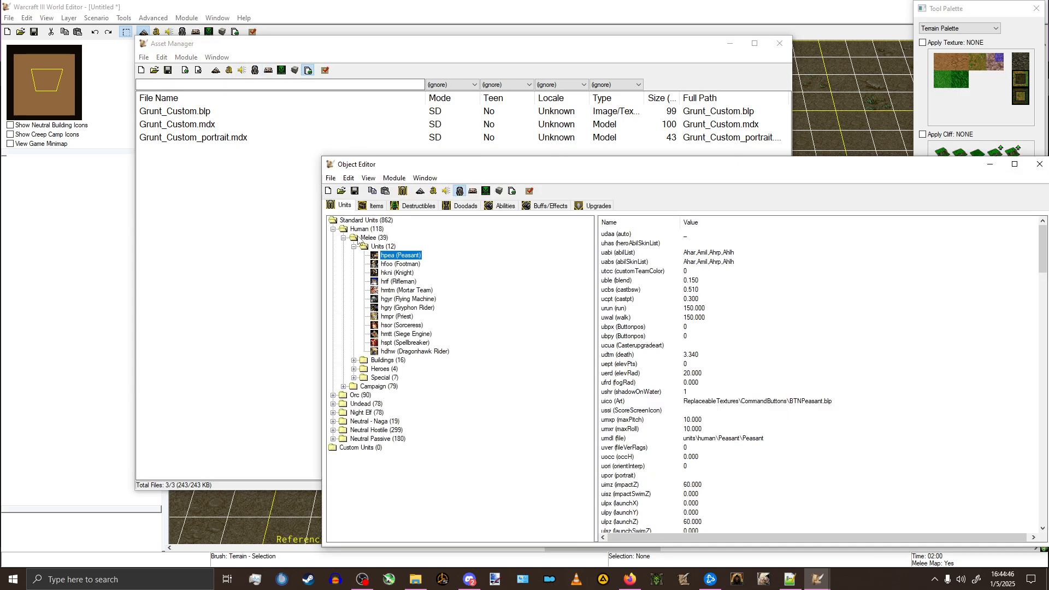
left_click(334, 395)
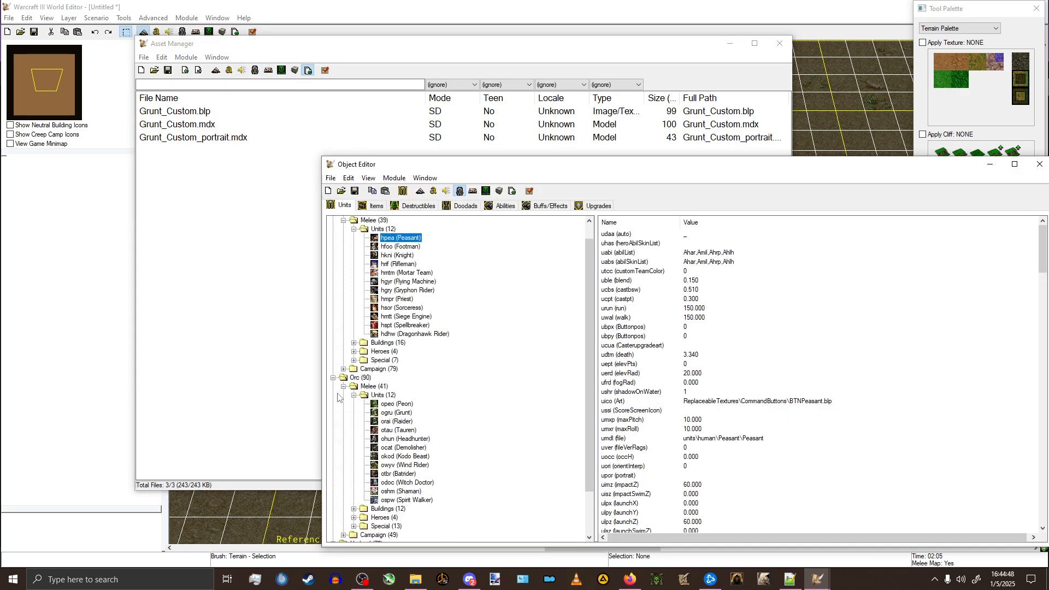
left_click(393, 414)
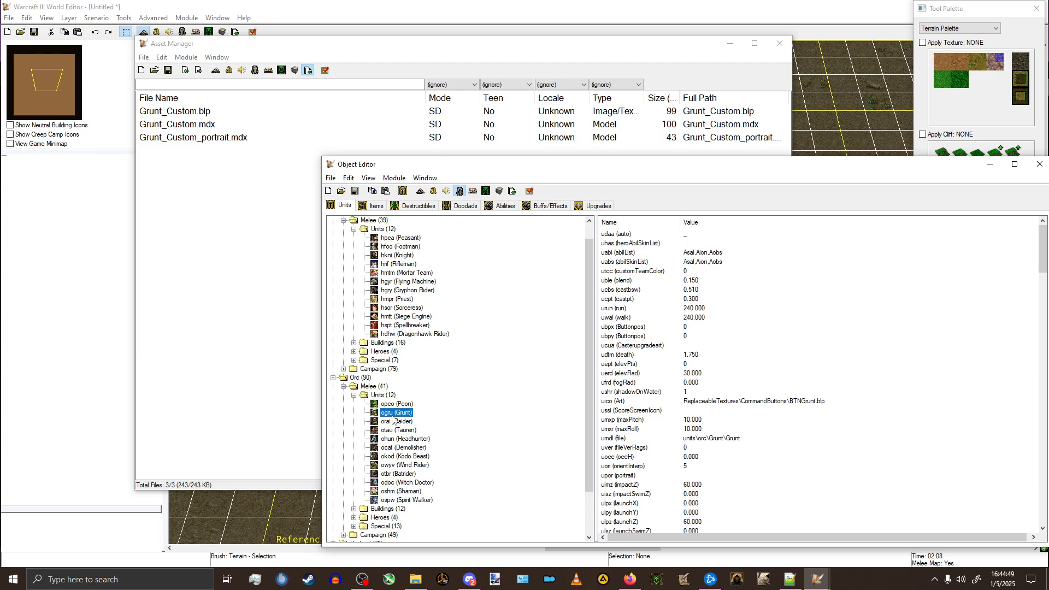
double_click(712, 439)
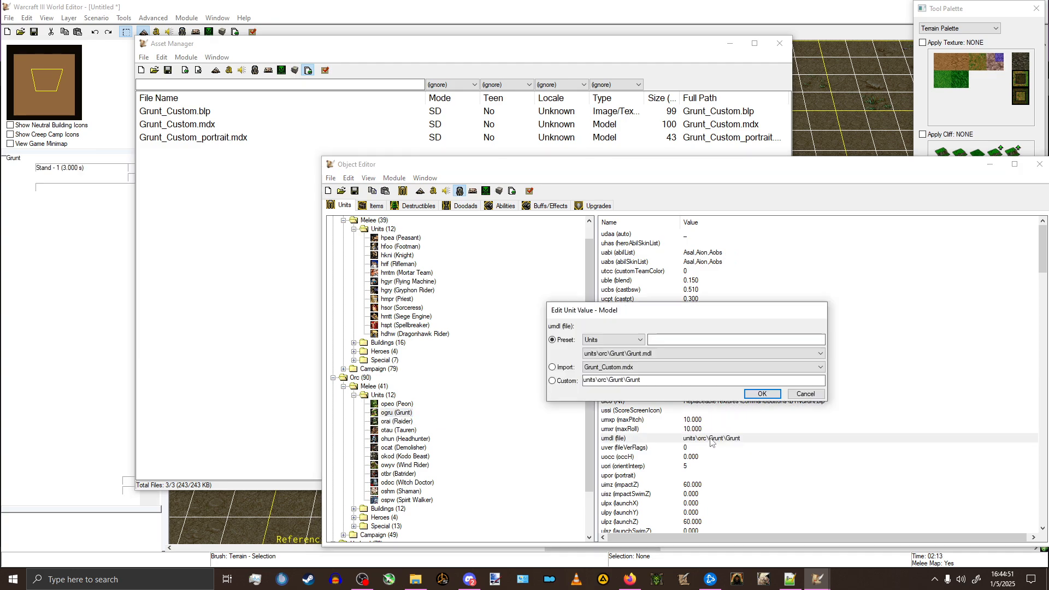
left_click(553, 368)
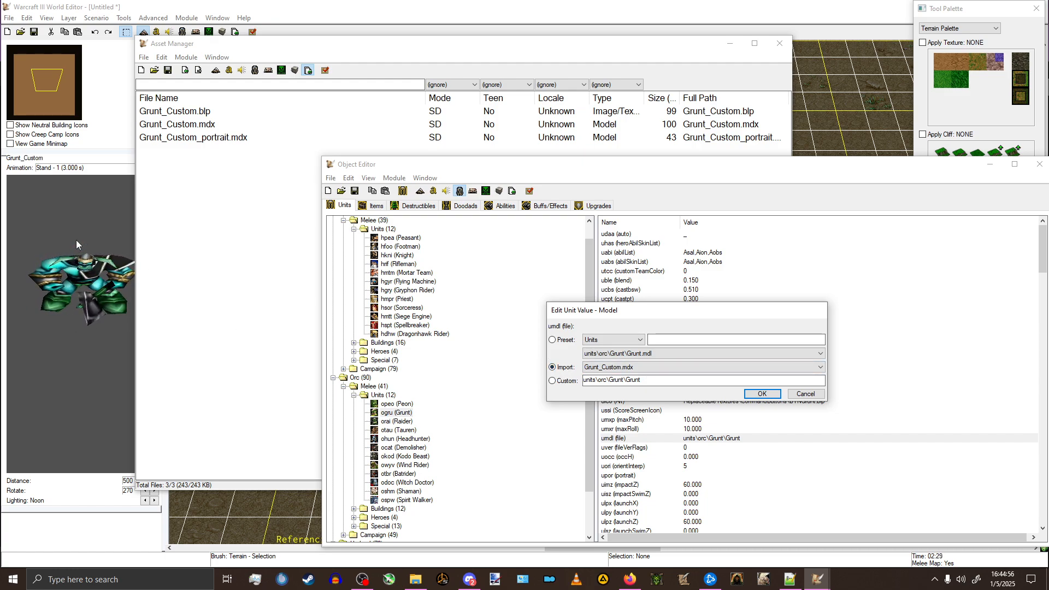
left_click(762, 394)
Return to the map terrain and place a Player 1 (Red) start location.
left_click(512, 4)
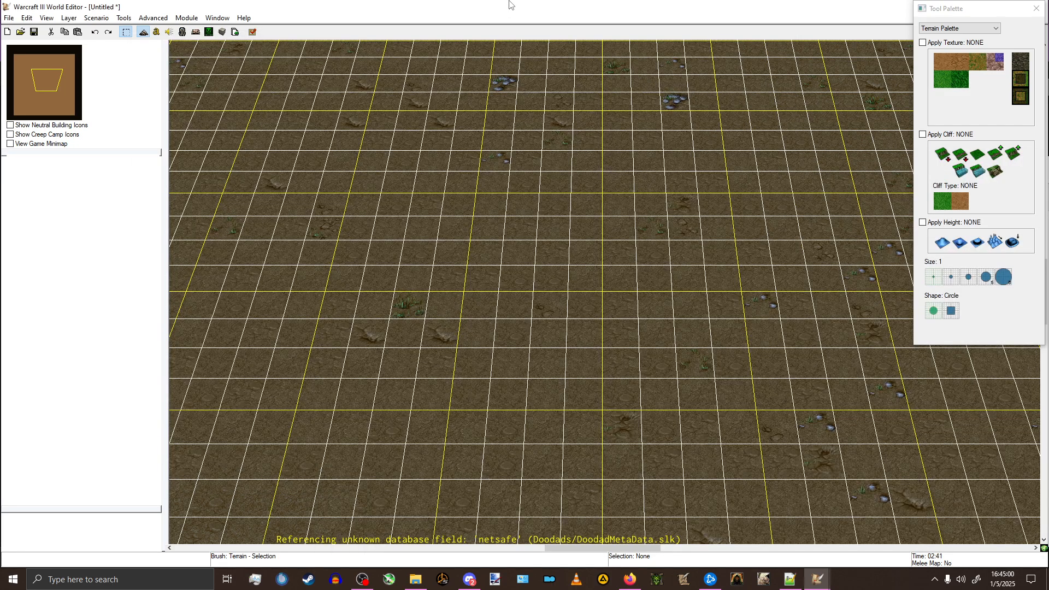
key("u")
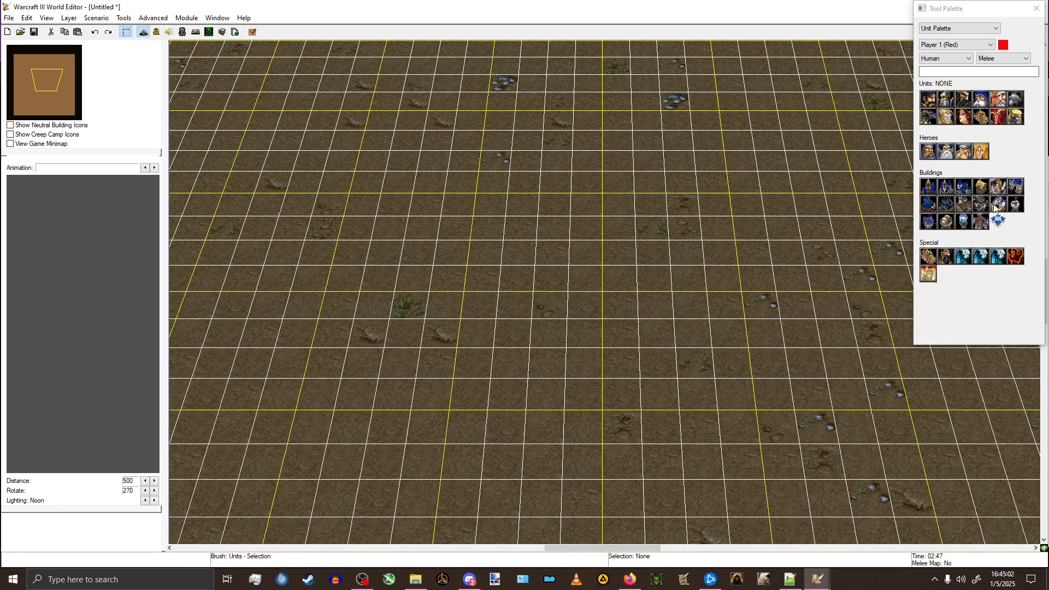
left_click(999, 221)
left_click(484, 245)
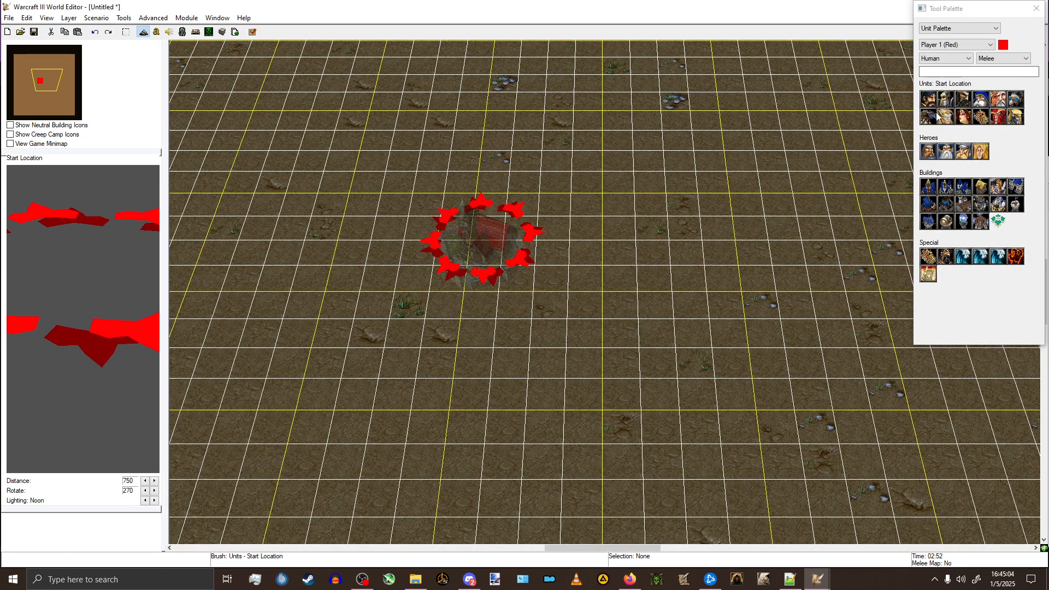
Place four Orc Grunts for Player 1 (Red) beside and below the start location.
left_click(949, 59)
left_click(940, 74)
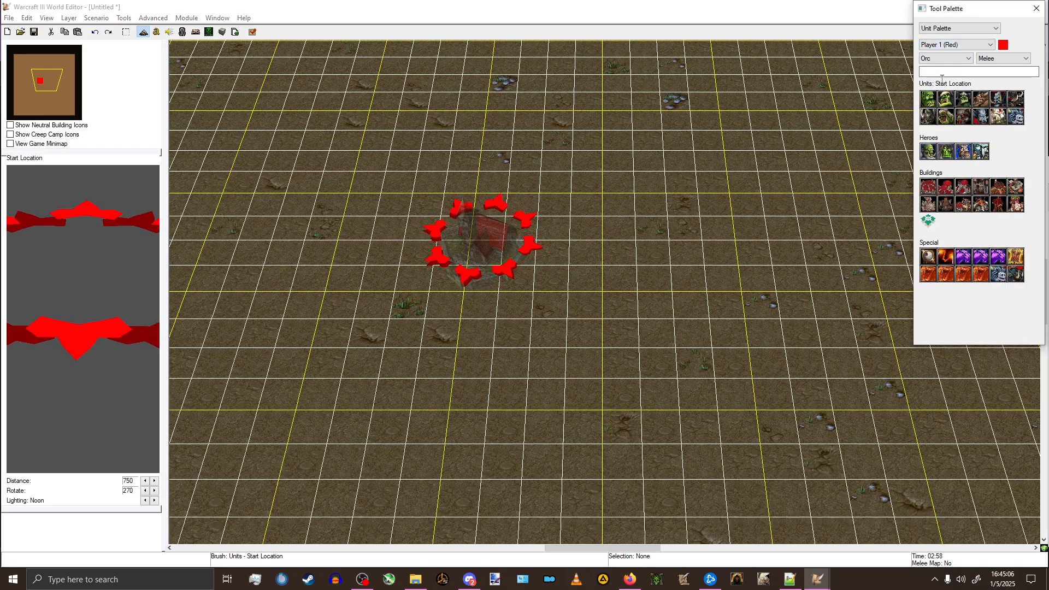
left_click(930, 99)
left_click(946, 100)
left_click(585, 253)
left_click(650, 262)
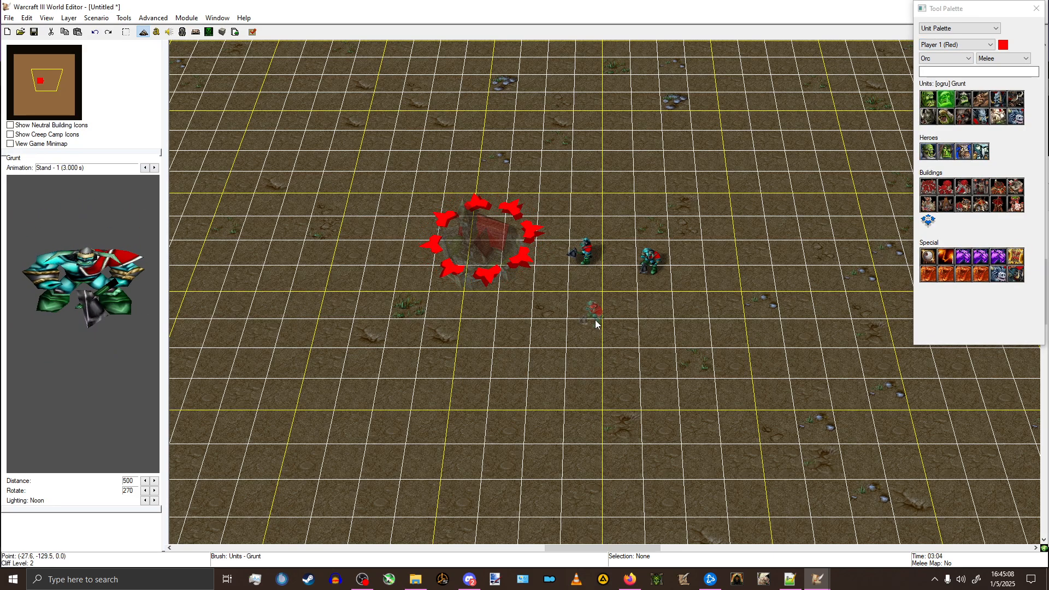
left_click(593, 316)
left_click(524, 322)
Launch a test of the map in the game, accepting that it is no longer a melee map.
left_click(253, 32)
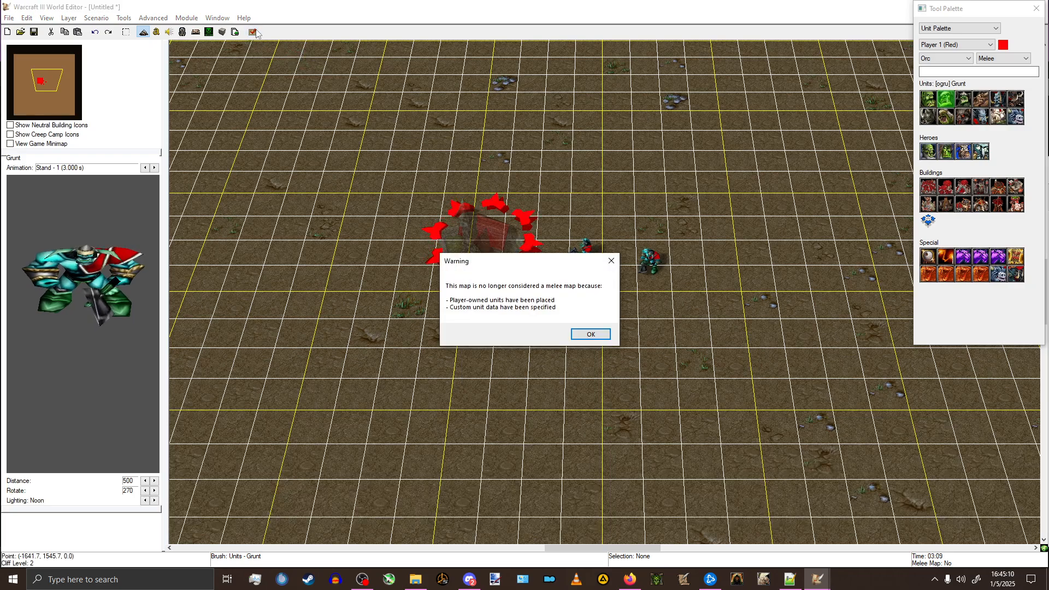
left_click(591, 335)
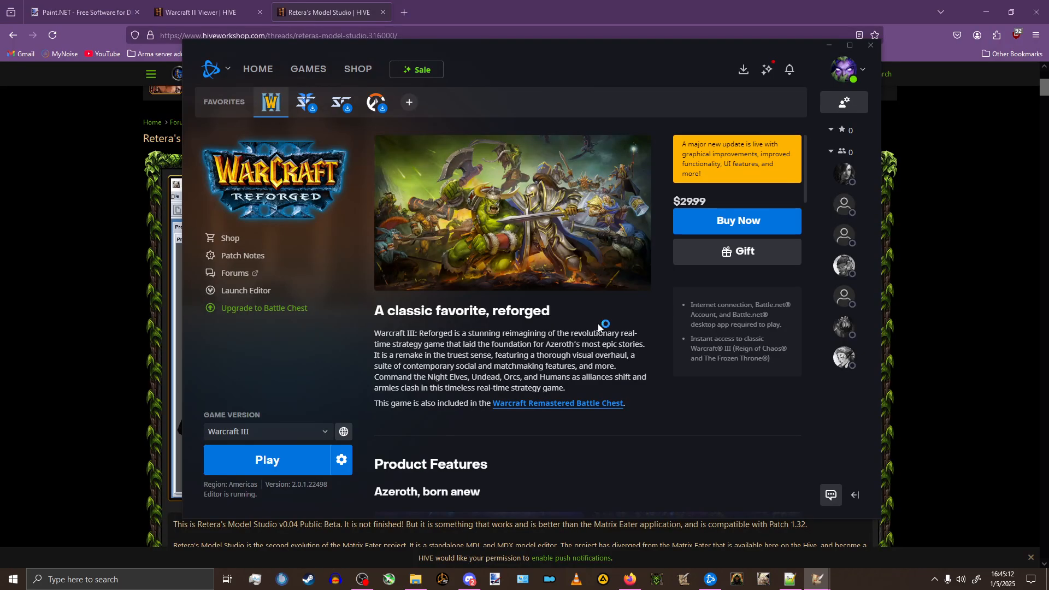